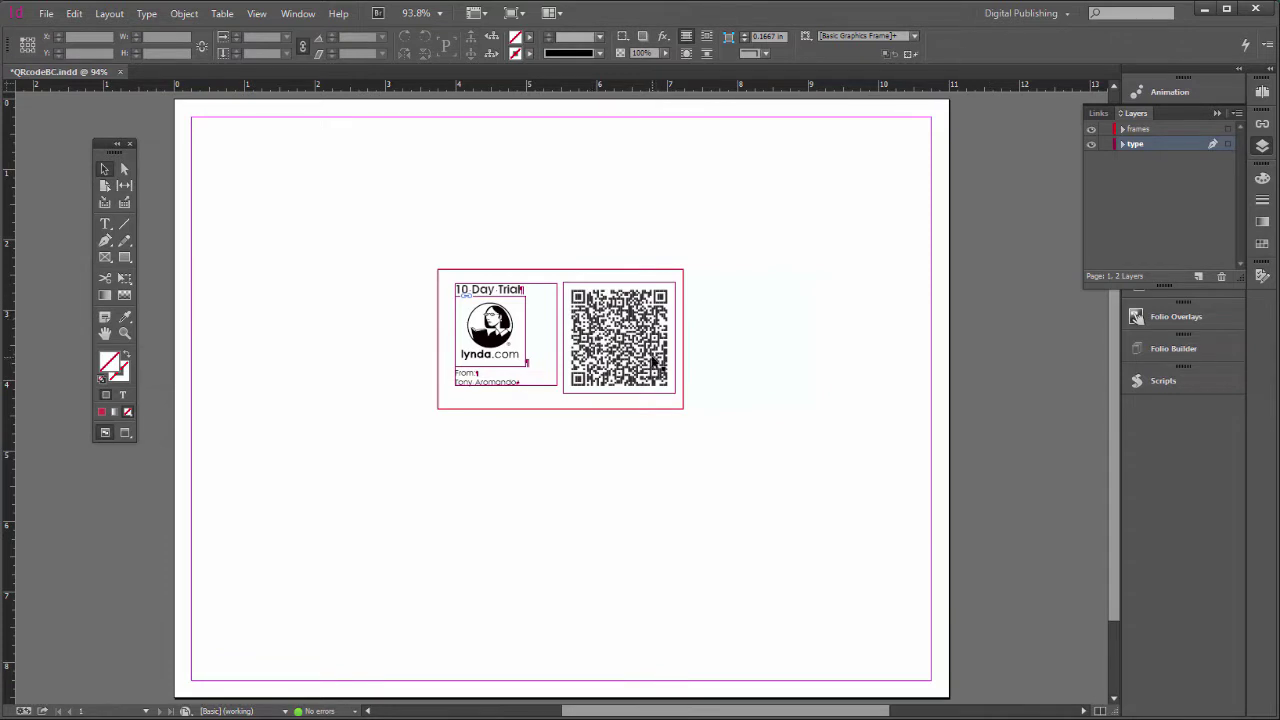
Open the Object menu while the empty square graphic frame is selected
{"action": "mouse_move", "coordinate": [652, 362]}
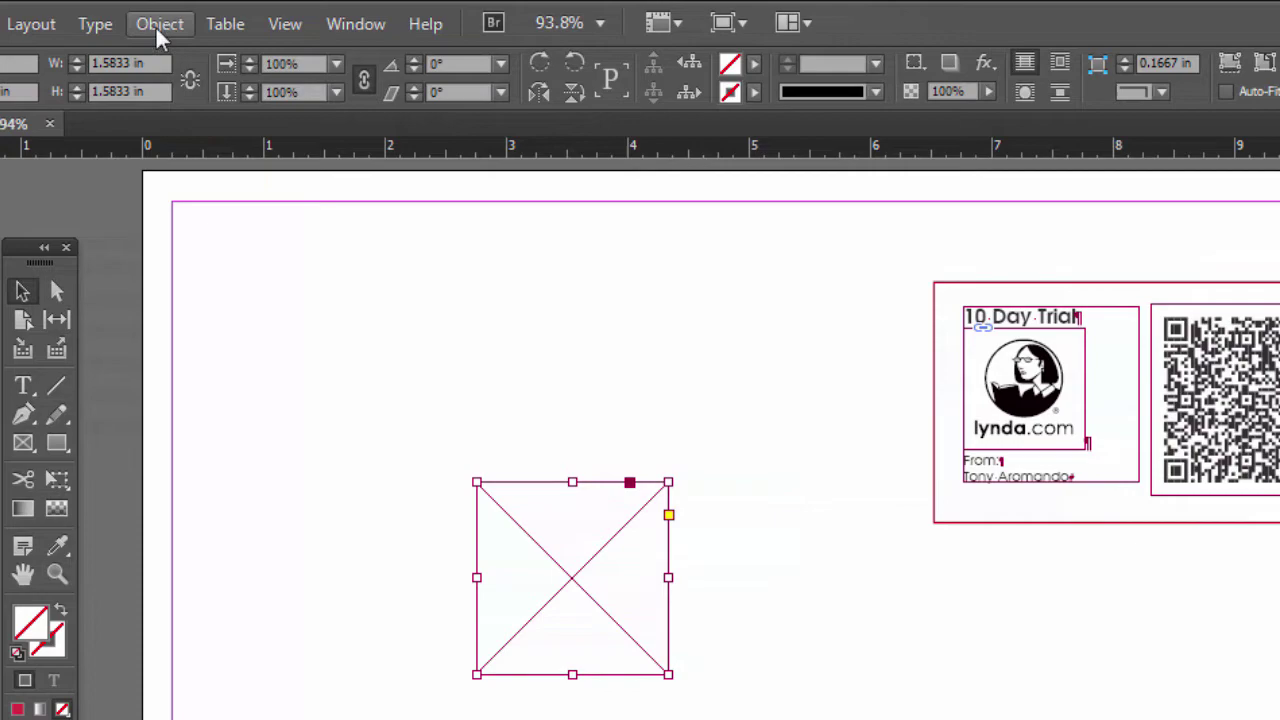
{"action": "left_click", "coordinate": [162, 26]}
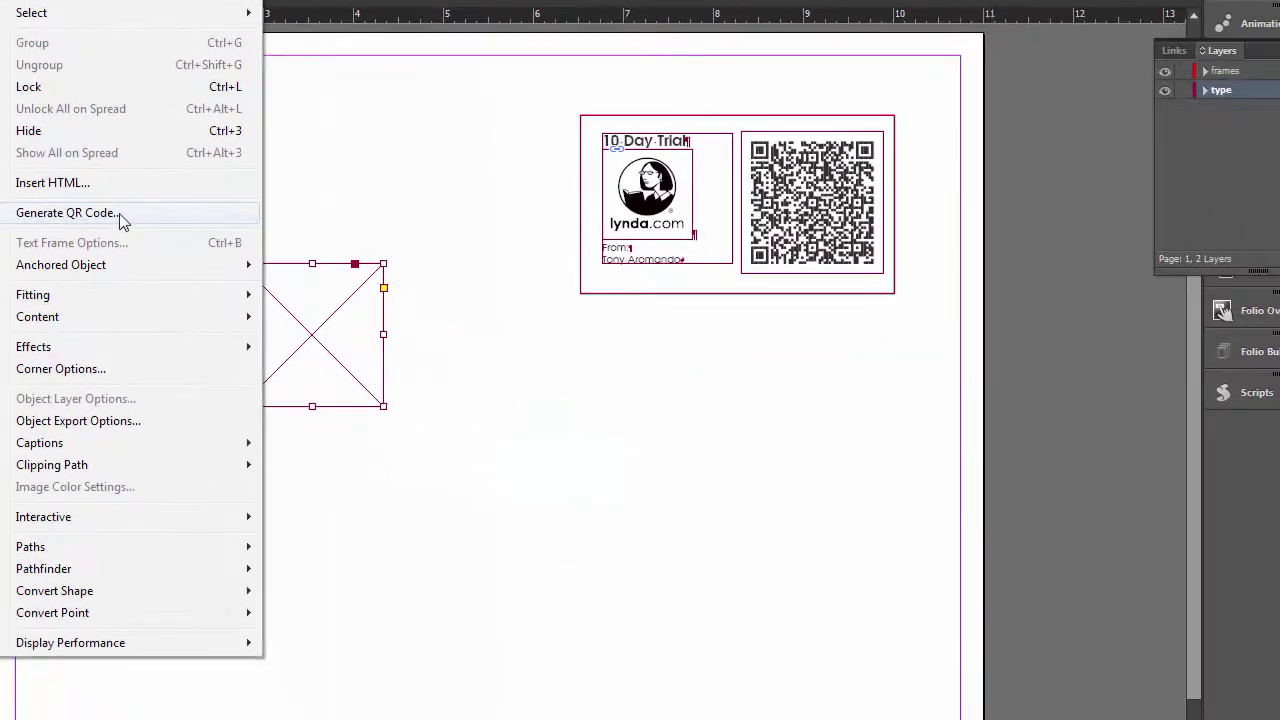
Open Generate QR Code and preview the Text Message, Email and Business Card types
{"action": "left_click", "coordinate": [312, 414]}
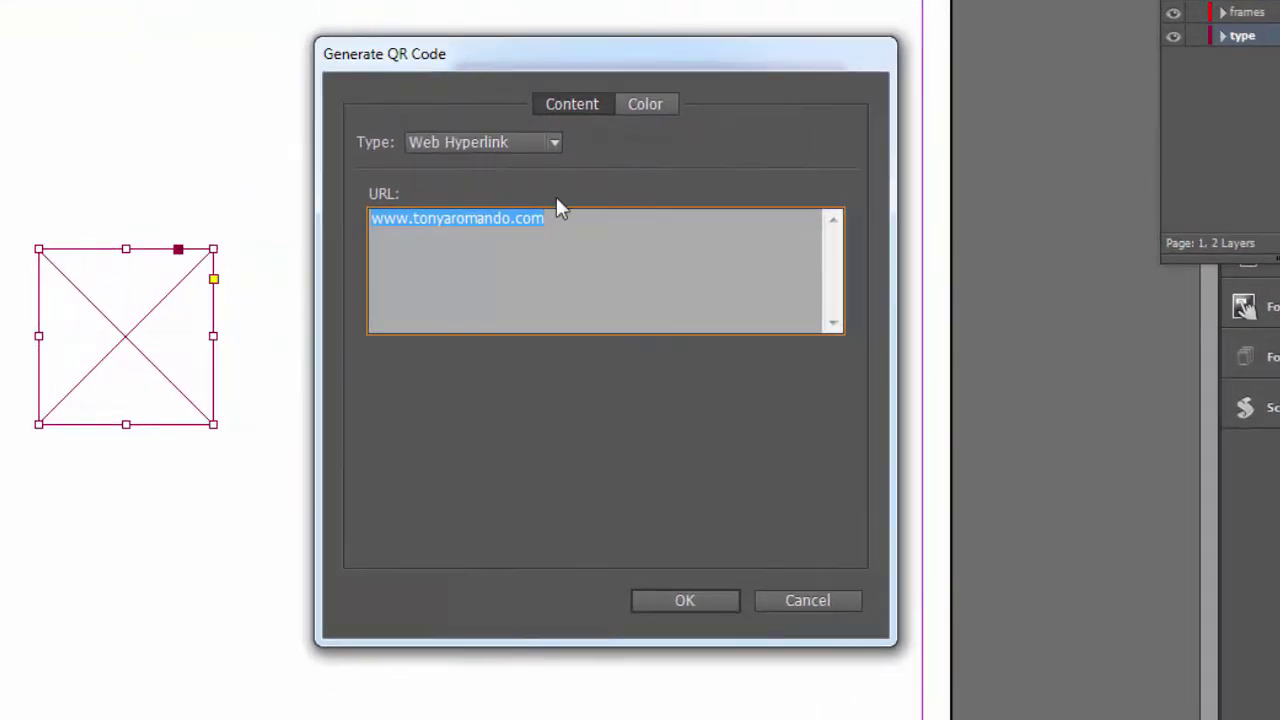
{"action": "left_click", "coordinate": [555, 139]}
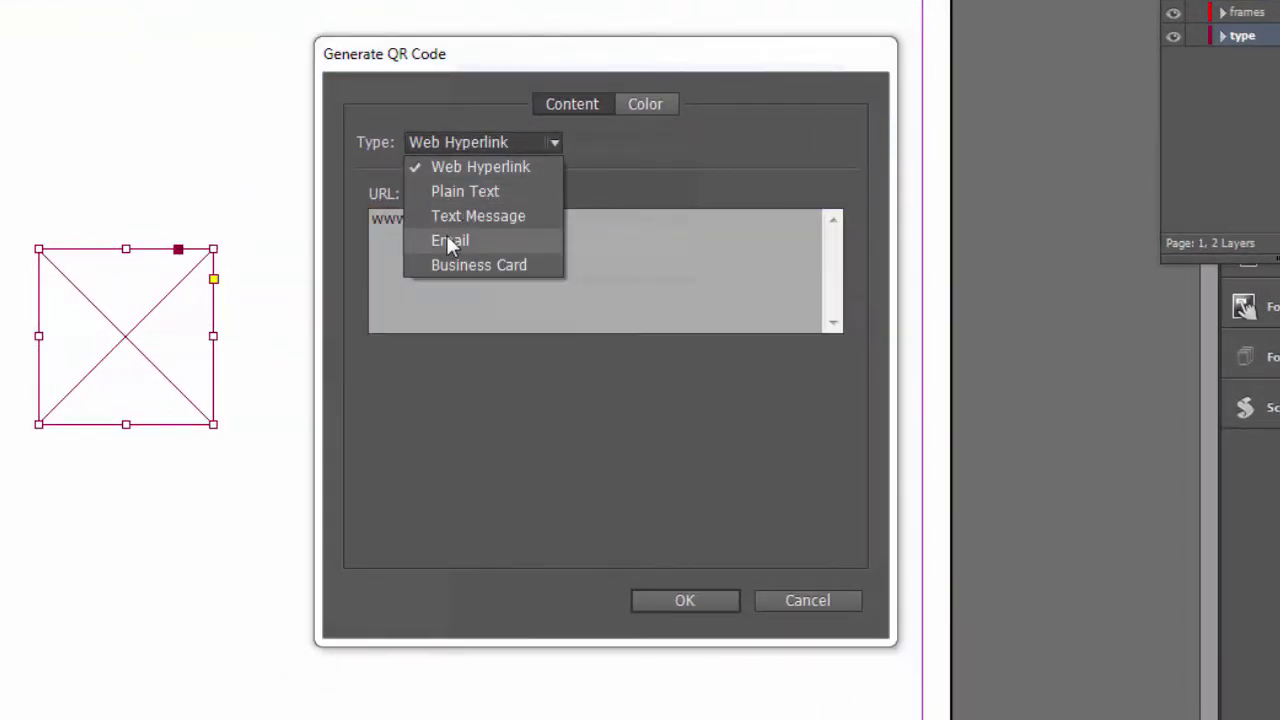
{"action": "left_click", "coordinate": [504, 214]}
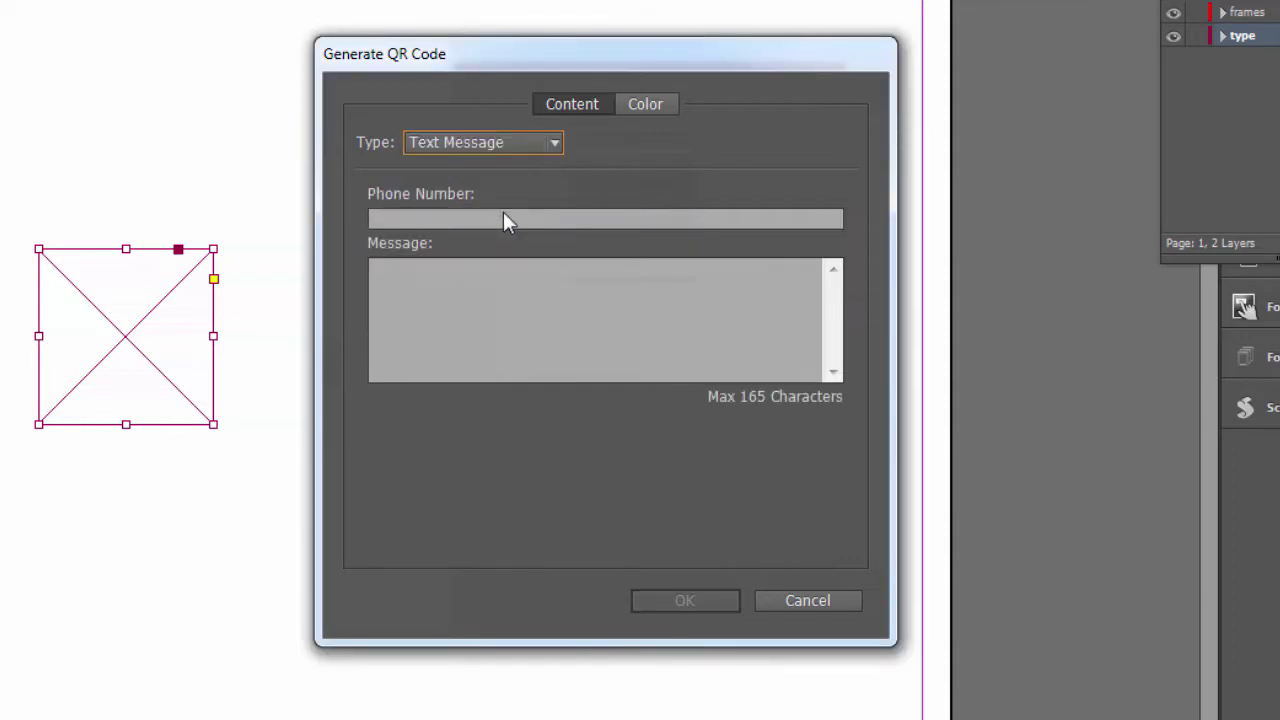
{"action": "left_click", "coordinate": [553, 143]}
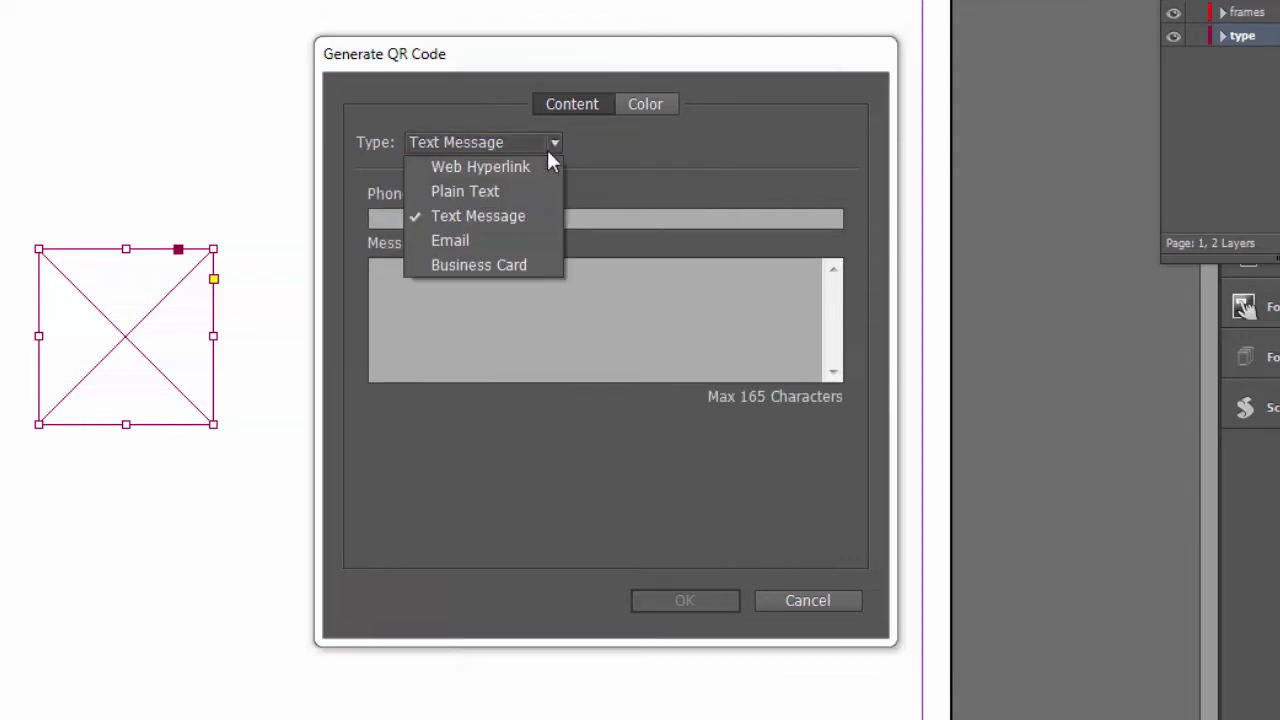
{"action": "left_click", "coordinate": [484, 243]}
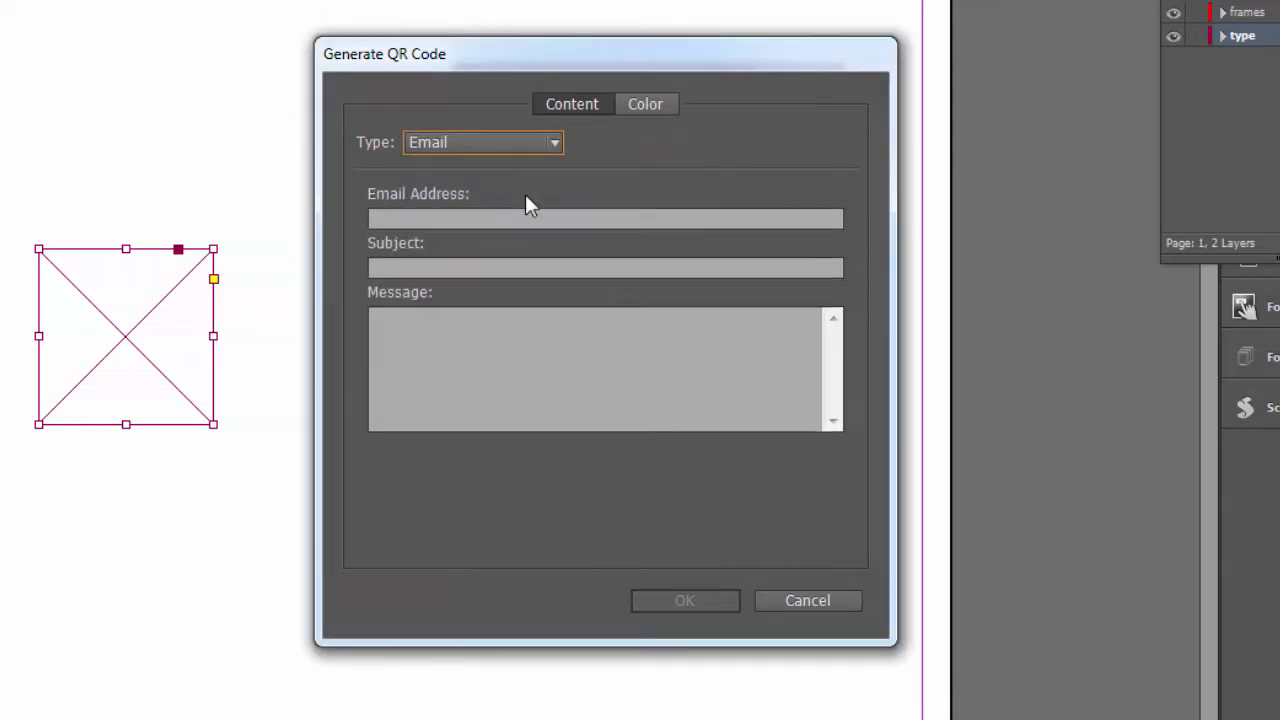
{"action": "left_click", "coordinate": [553, 140]}
{"action": "left_click", "coordinate": [521, 268]}
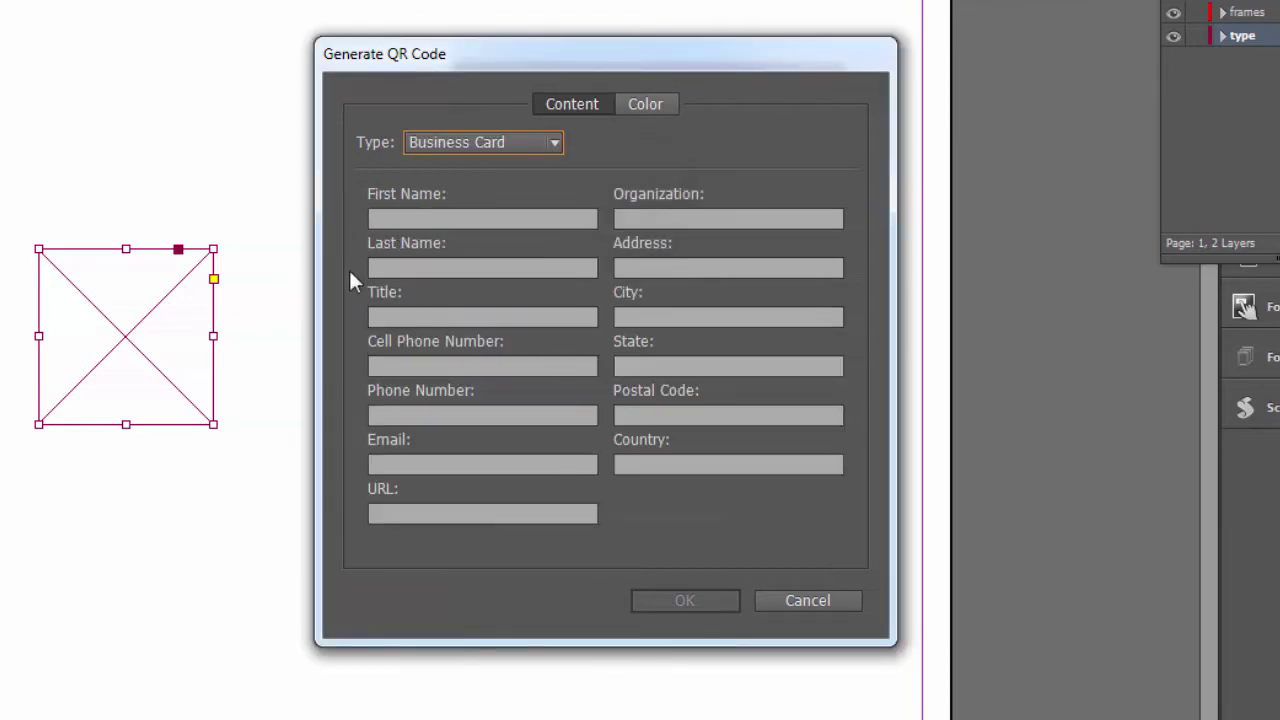
Return to the Web Hyperlink type and set the code colour to [Black]
{"action": "left_click", "coordinate": [553, 140]}
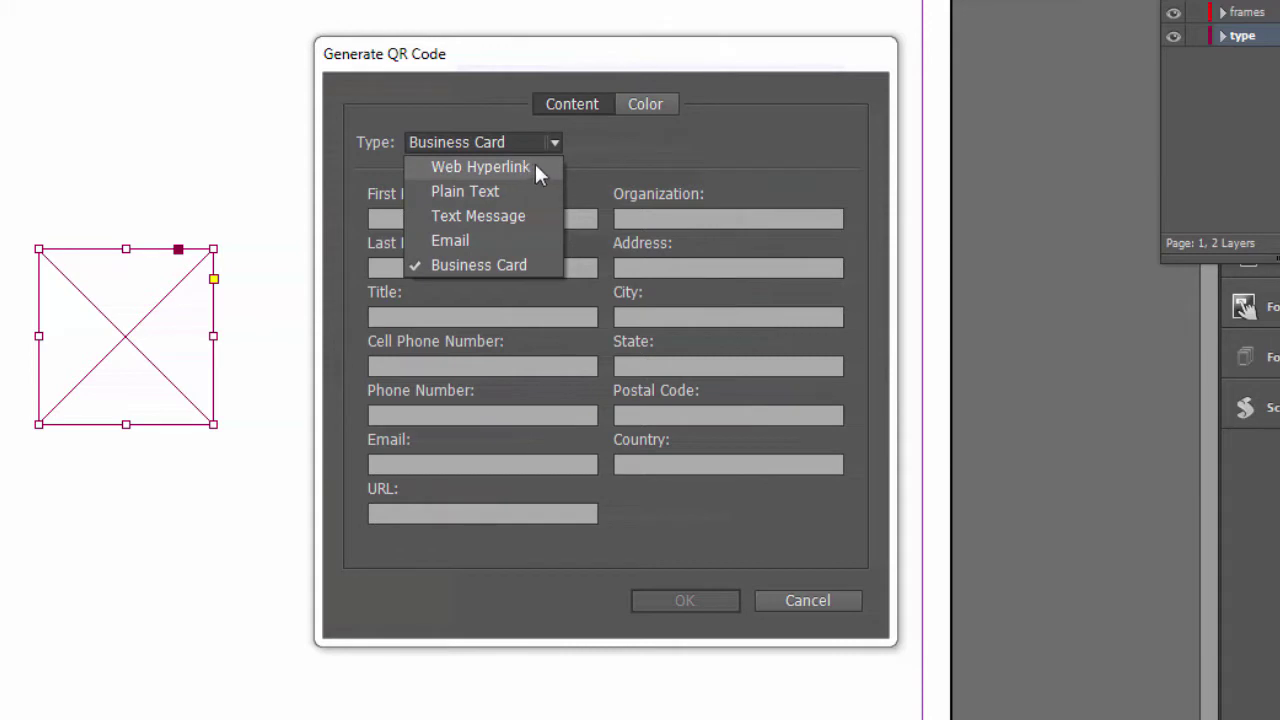
{"action": "left_click", "coordinate": [530, 166]}
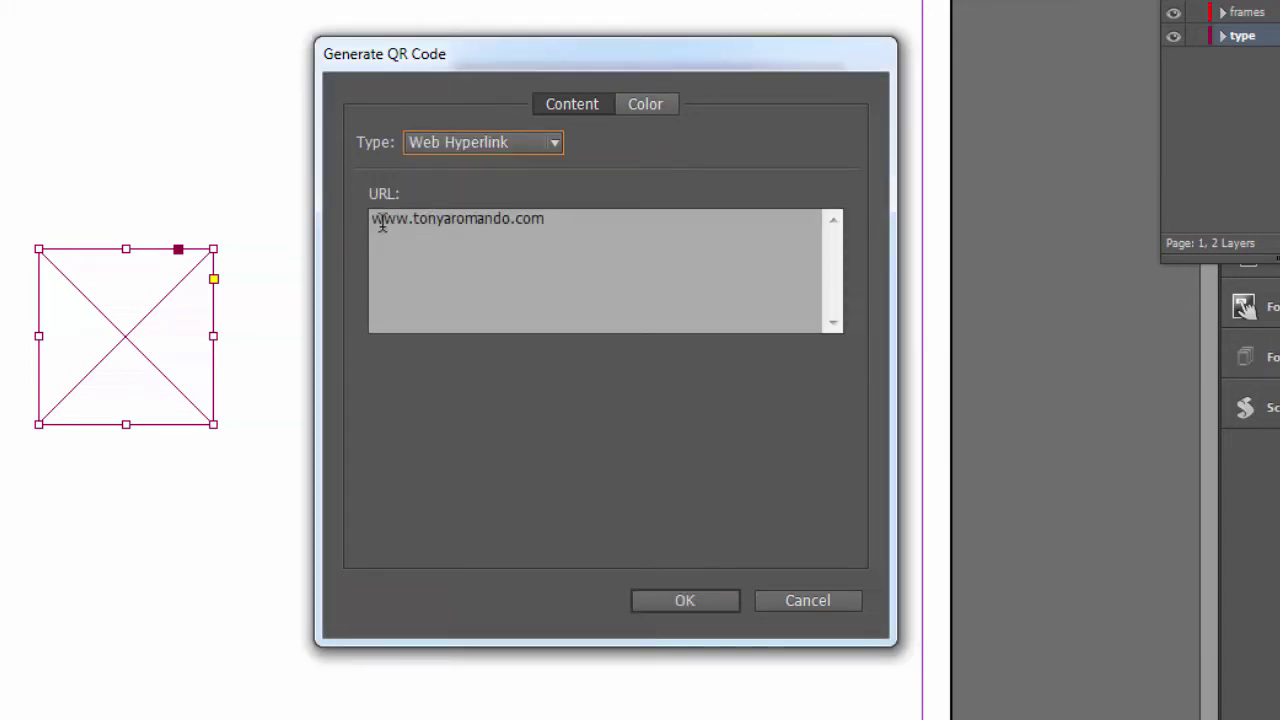
{"action": "left_click", "coordinate": [665, 104]}
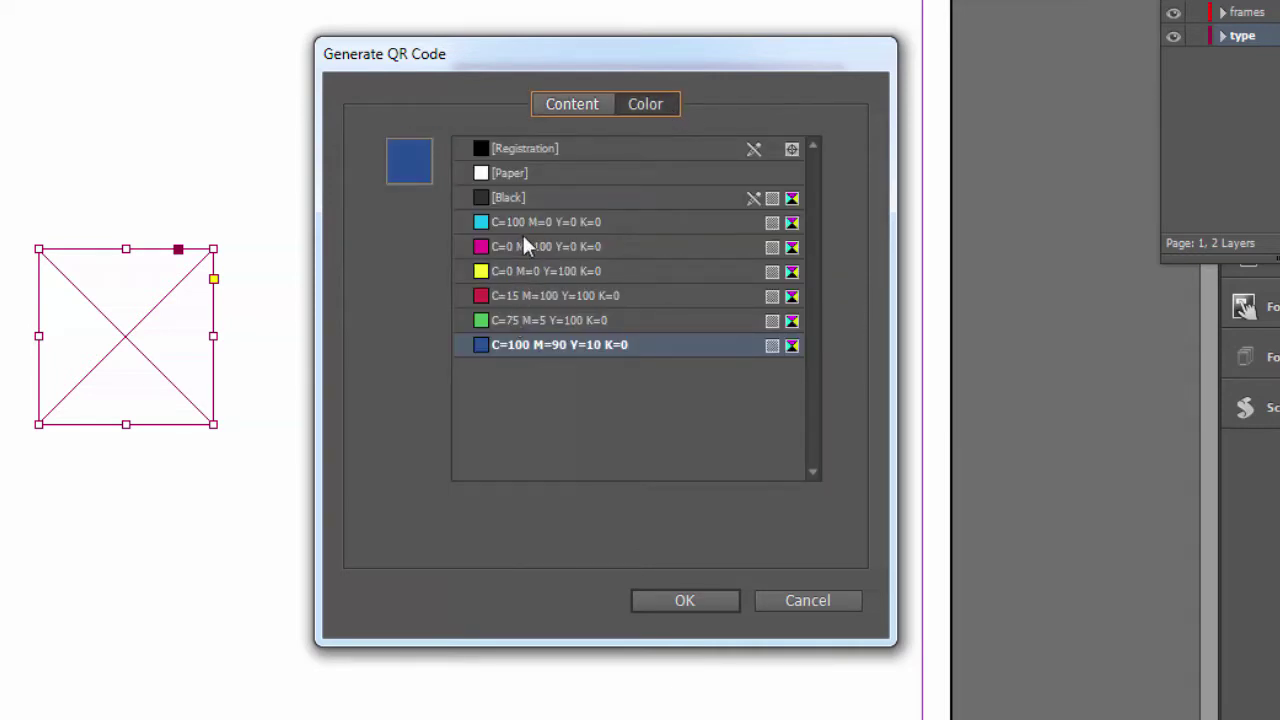
{"action": "left_click", "coordinate": [518, 198]}
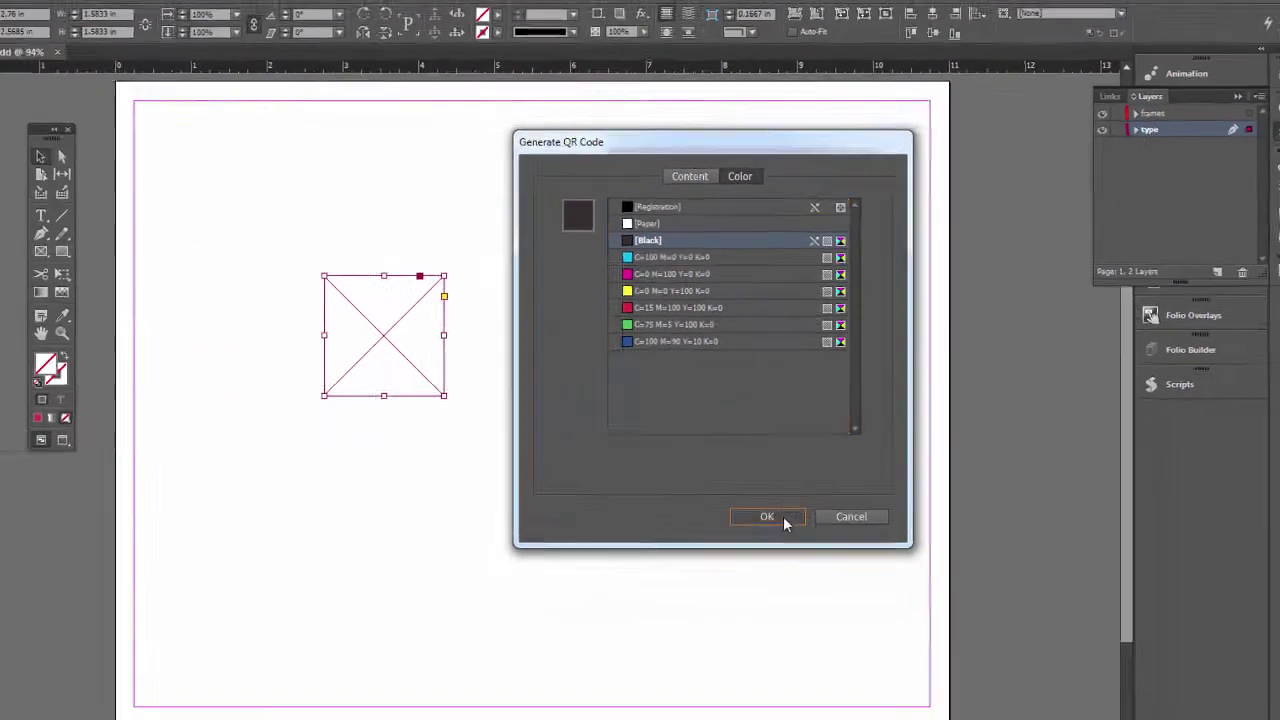
Generate the black Web Hyperlink QR code, select the new code, and reposition the Tools panel
{"action": "left_click", "coordinate": [708, 601]}
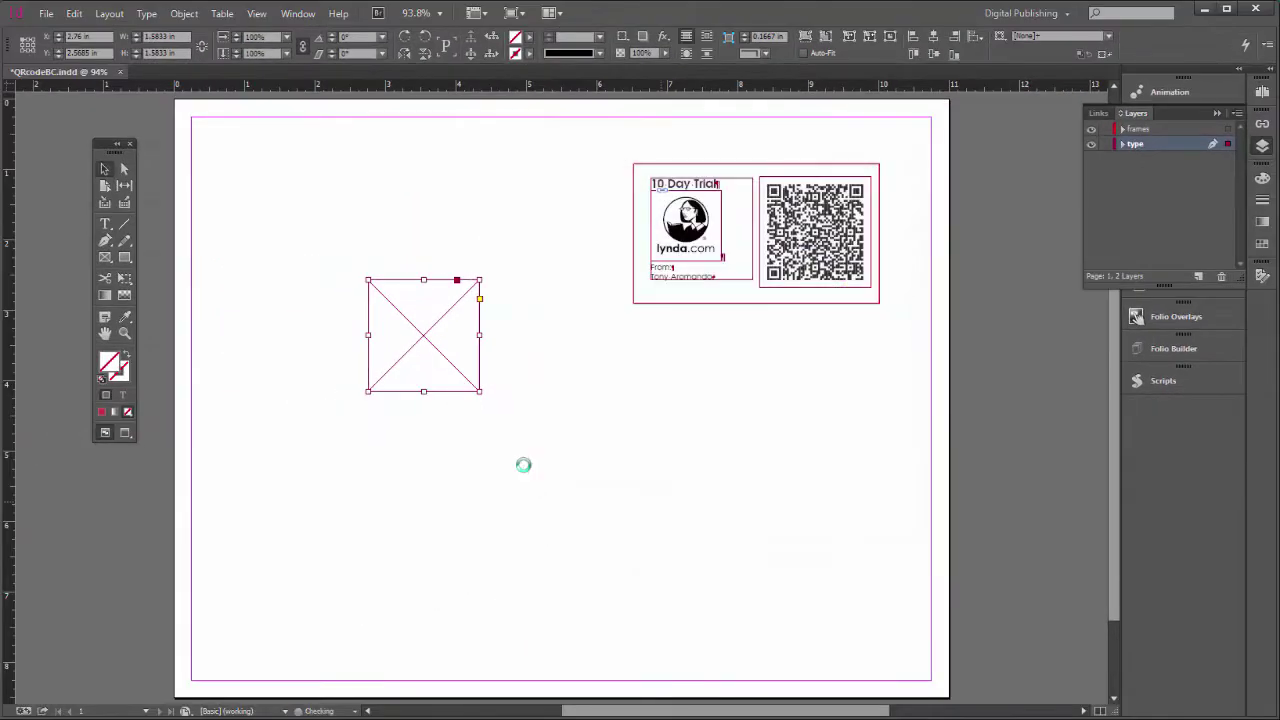
{"action": "left_click", "coordinate": [540, 393]}
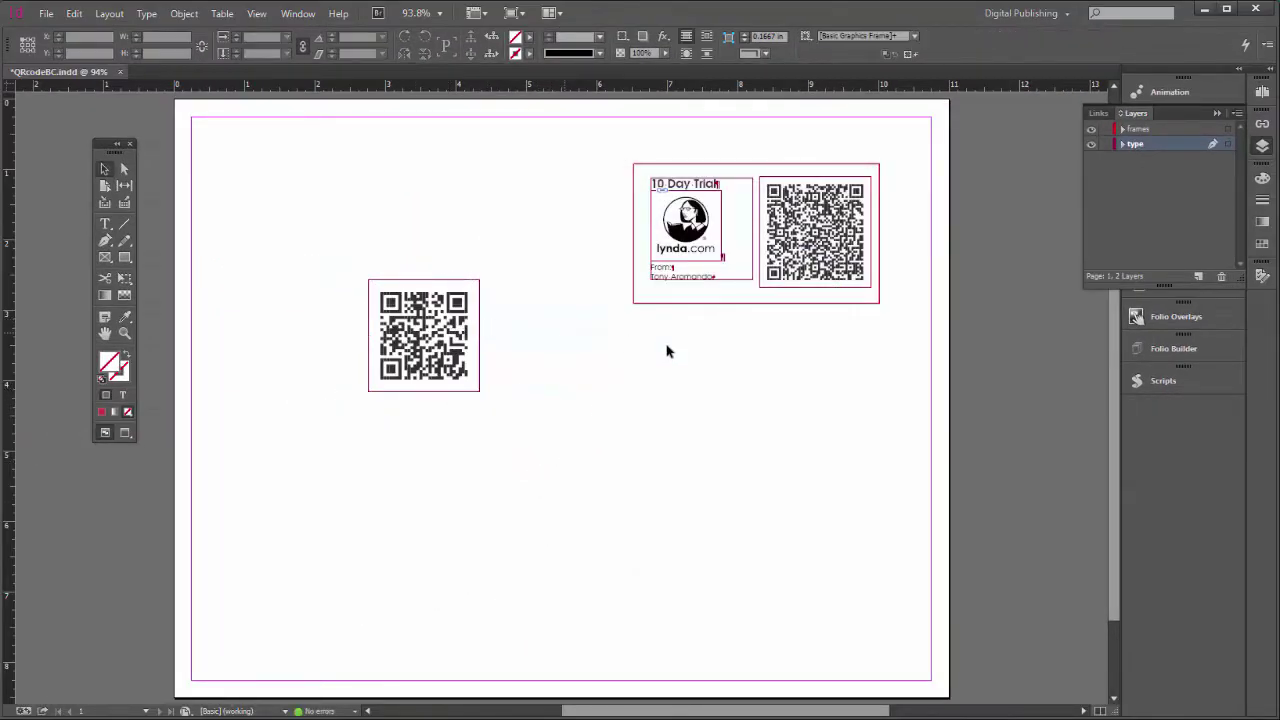
{"action": "left_click", "coordinate": [458, 352]}
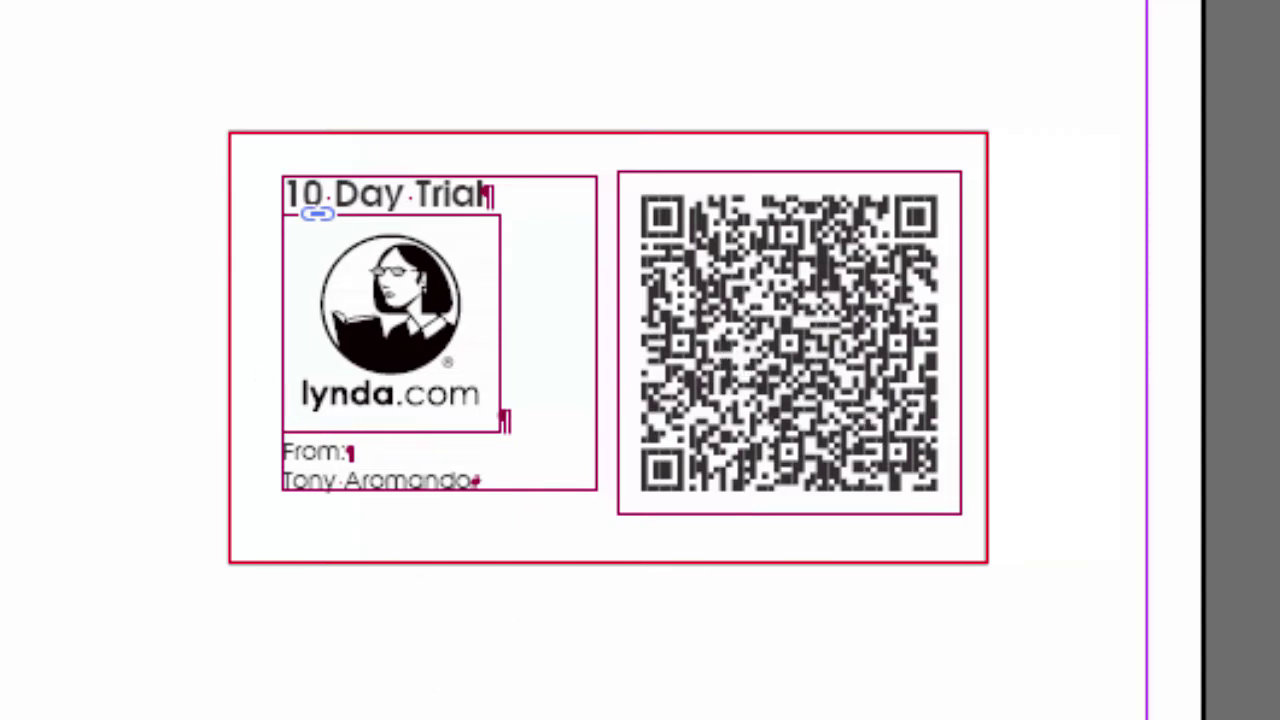
{"action": "left_click_drag", "start_coordinate": [127, 72], "coordinate": [115, 72]}
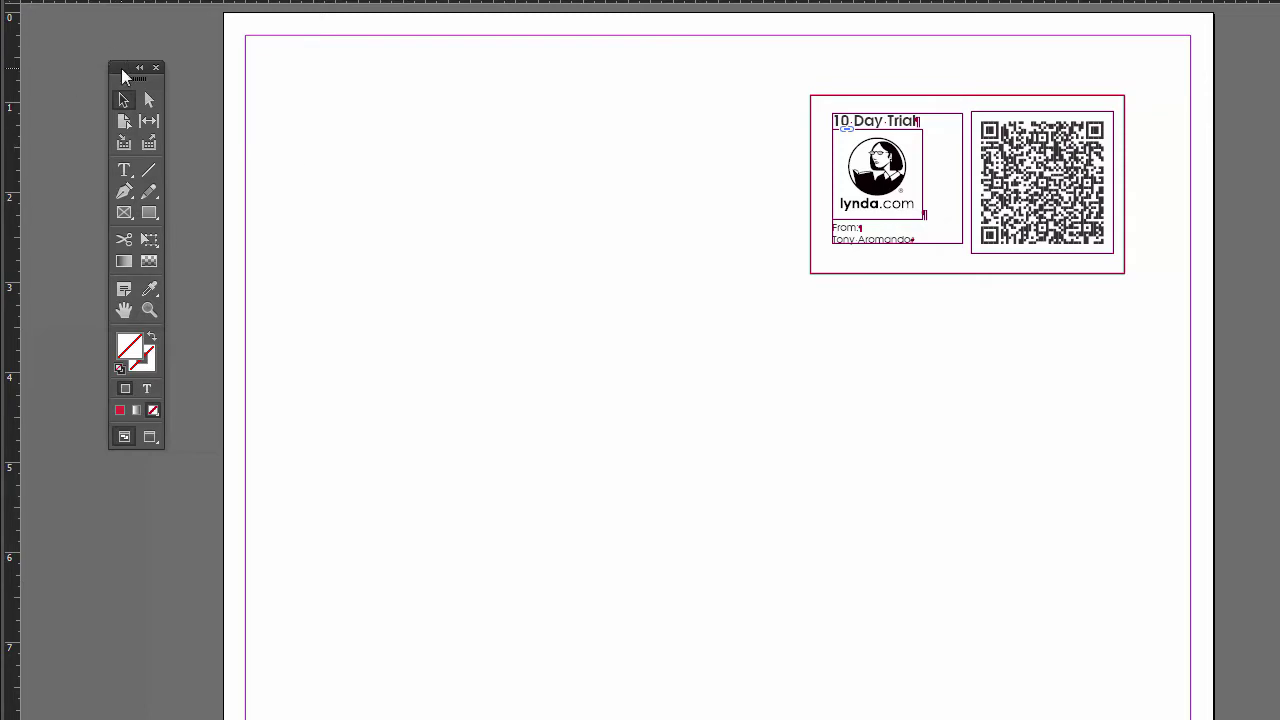
{"action": "left_click_drag", "start_coordinate": [117, 67], "coordinate": [121, 55]}
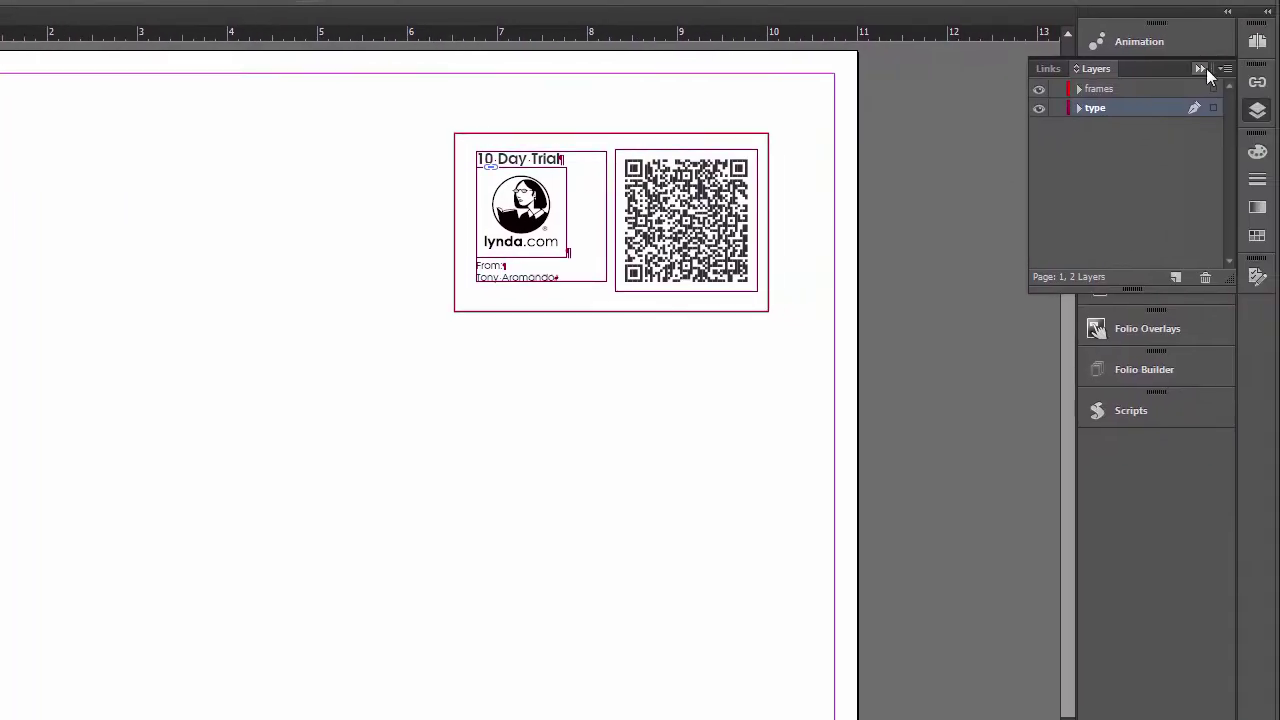
Collapse the Layers panel and open the A-Master page from the Pages panel
{"action": "left_click", "coordinate": [1206, 68]}
{"action": "left_click", "coordinate": [1257, 41]}
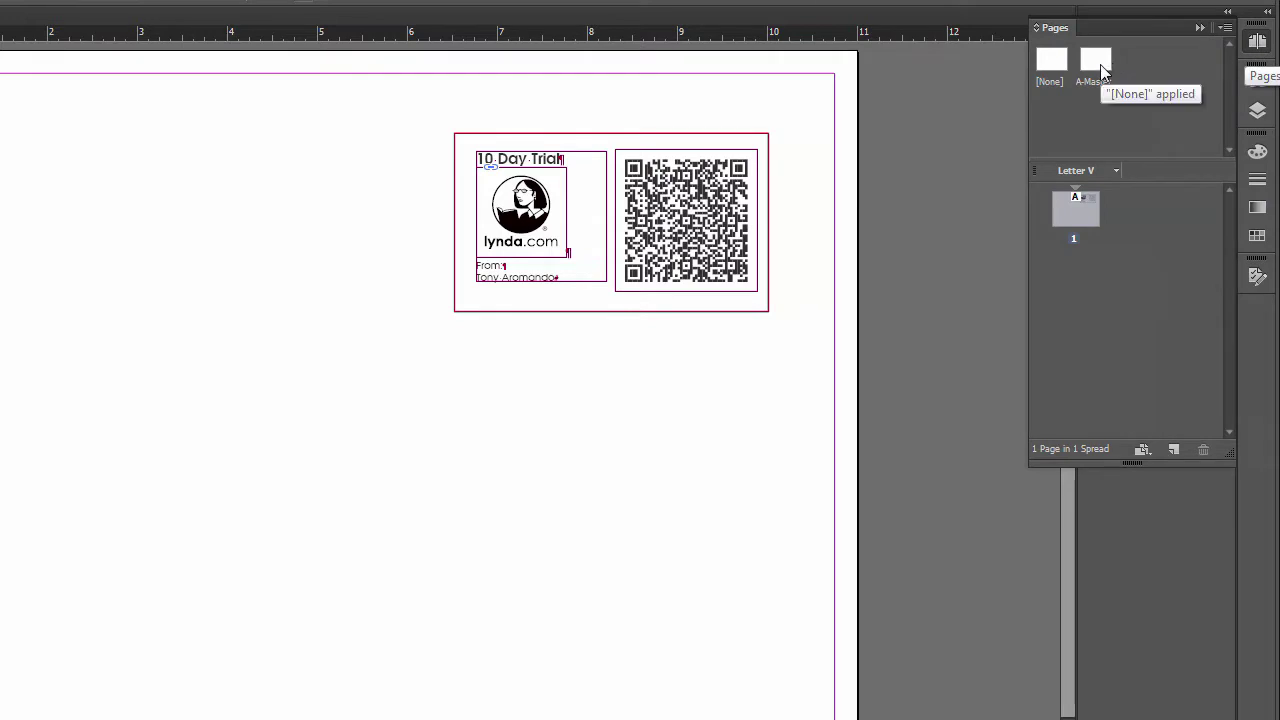
{"action": "double_click", "coordinate": [1095, 62]}
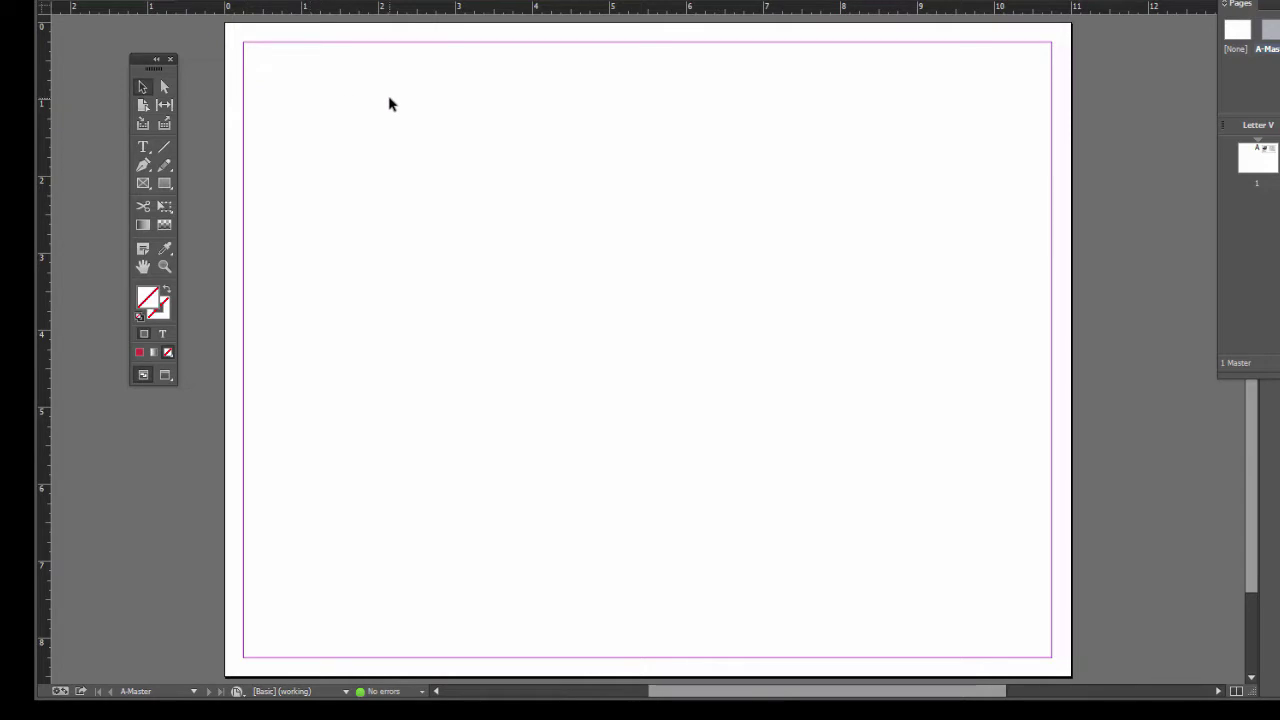
Start Layout > Create Guides and set the row gutter to 0 in
{"action": "left_click", "coordinate": [140, 18]}
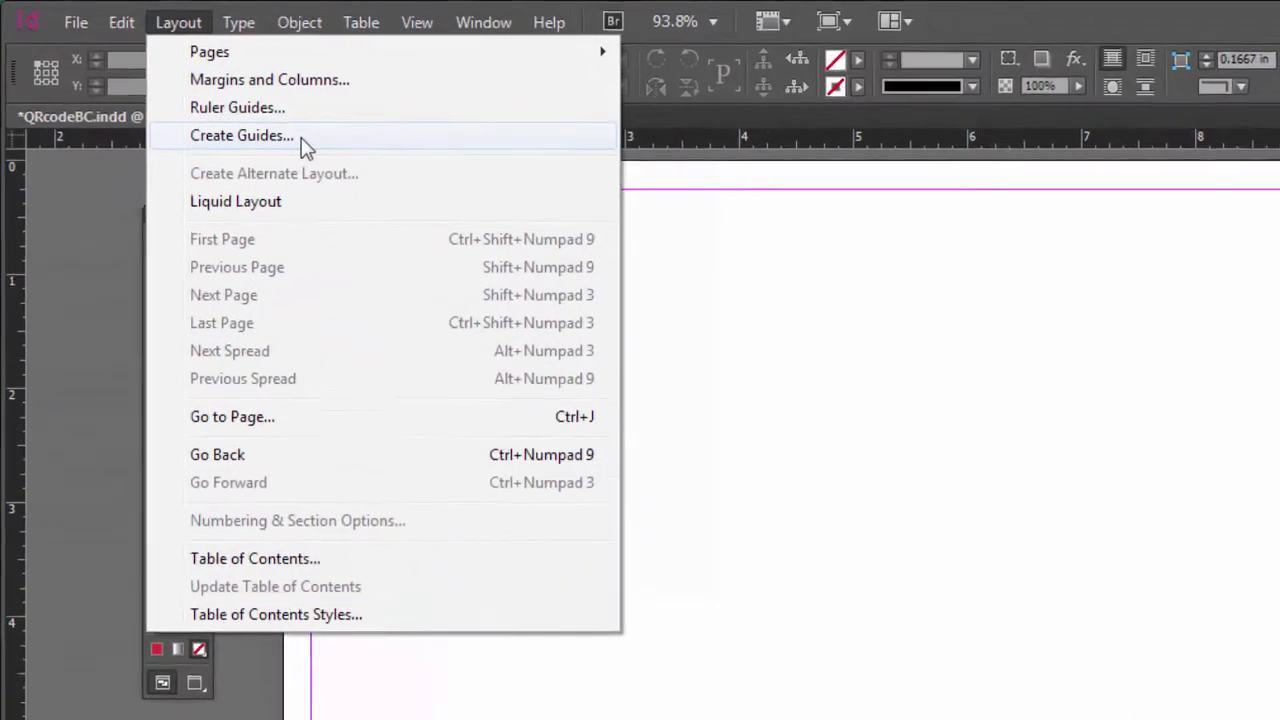
{"action": "left_click", "coordinate": [239, 112]}
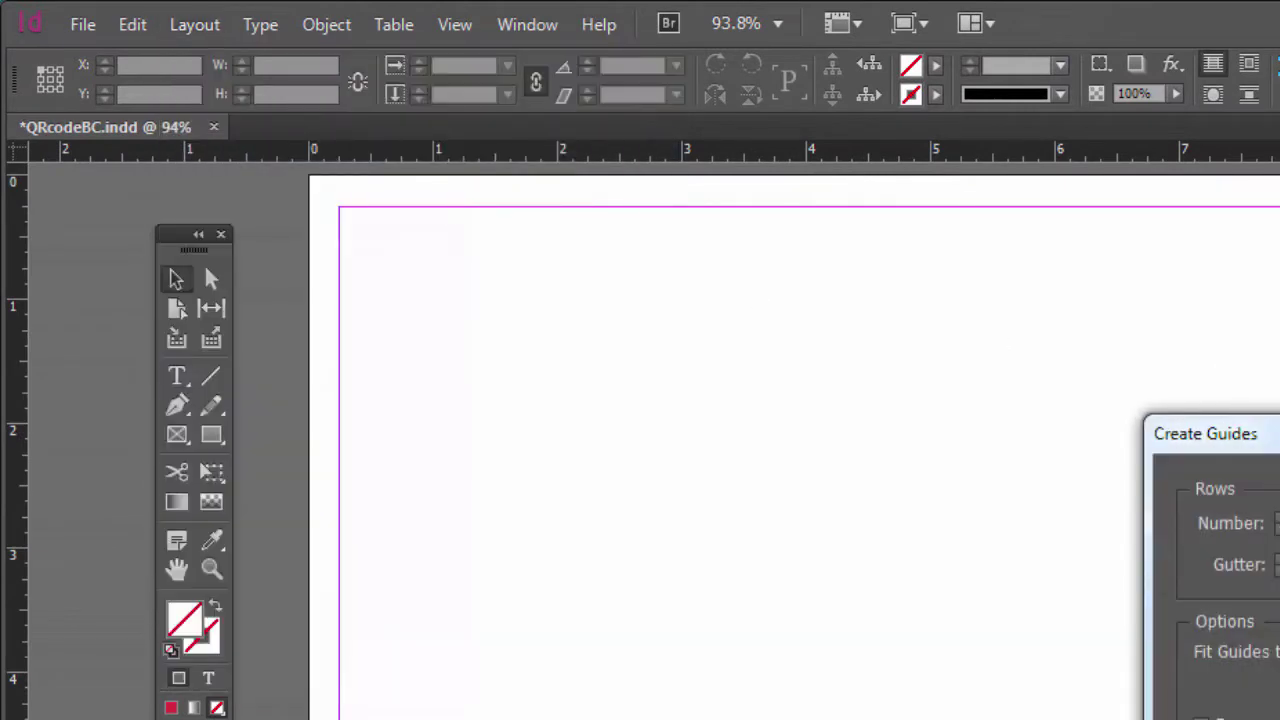
{"action": "left_click_drag", "start_coordinate": [1230, 434], "coordinate": [902, 279]}
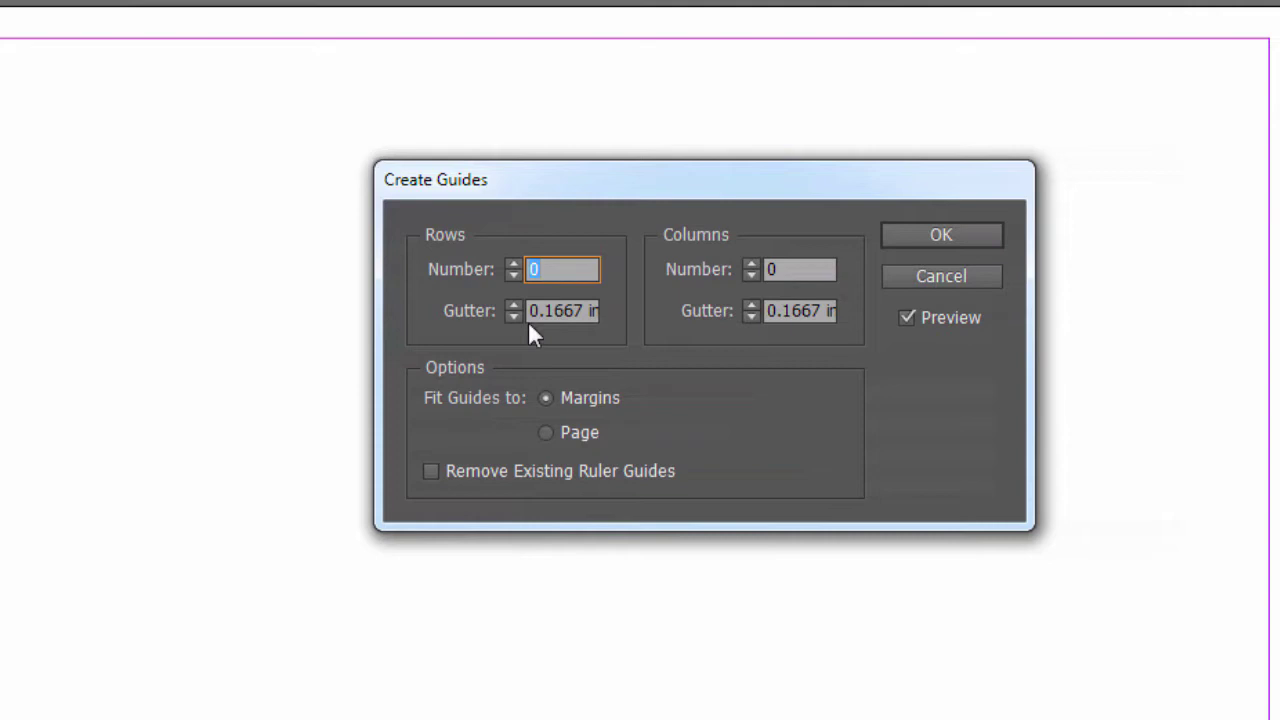
{"action": "key", "text": "Tab"}
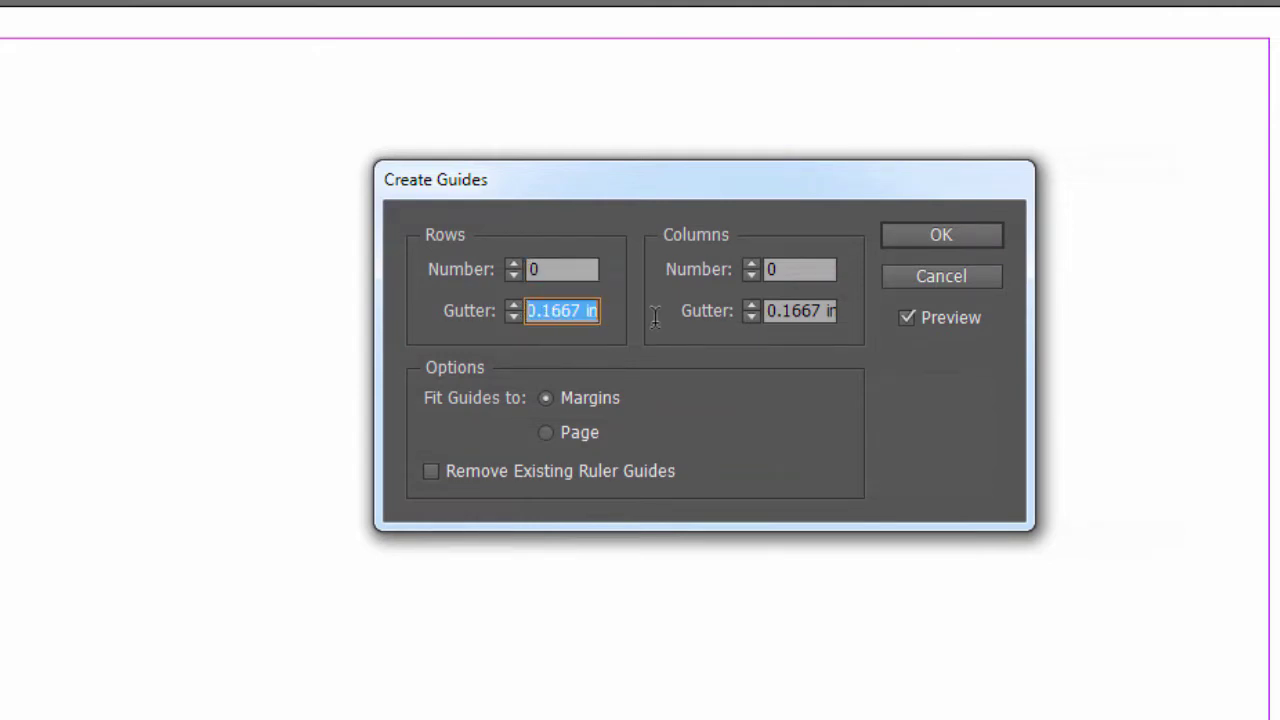
{"action": "type", "text": "0"}
{"action": "key", "text": "Tab"}
{"action": "key", "text": "Tab"}
{"action": "type", "text": "0"}
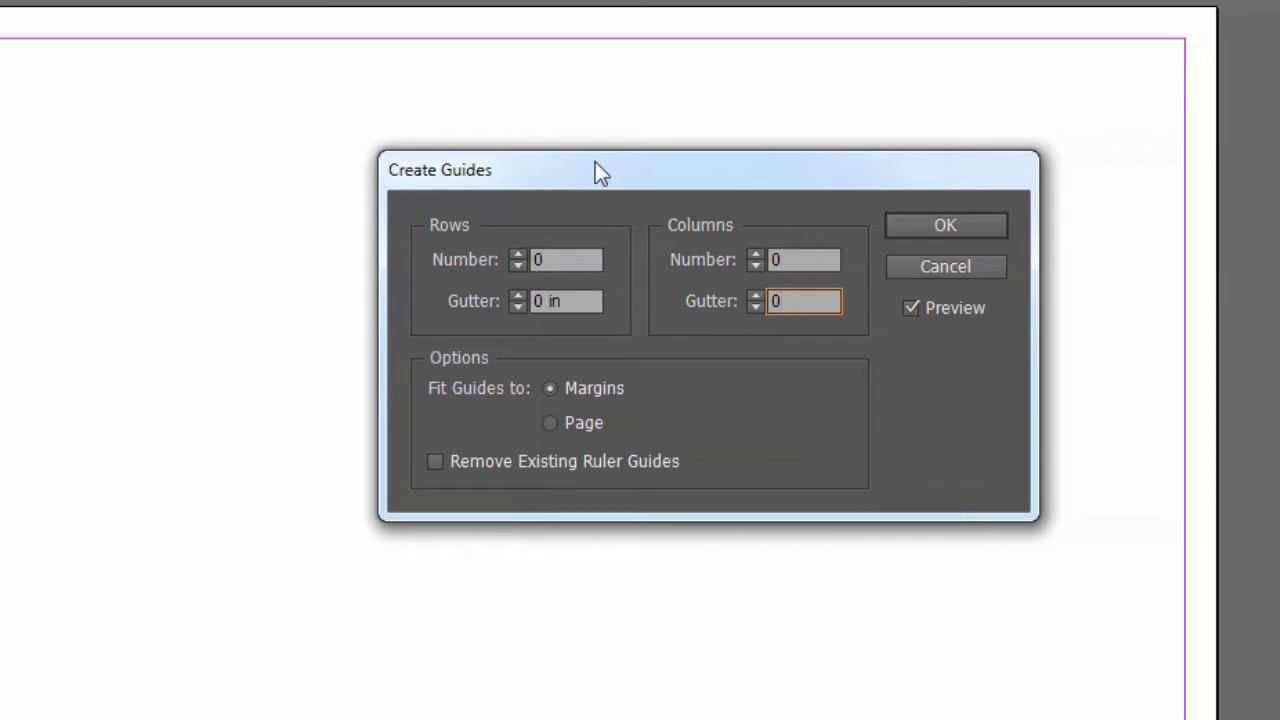
{"action": "left_click_drag", "start_coordinate": [594, 170], "coordinate": [601, 191]}
{"action": "left_click_drag", "start_coordinate": [628, 240], "coordinate": [629, 245]}
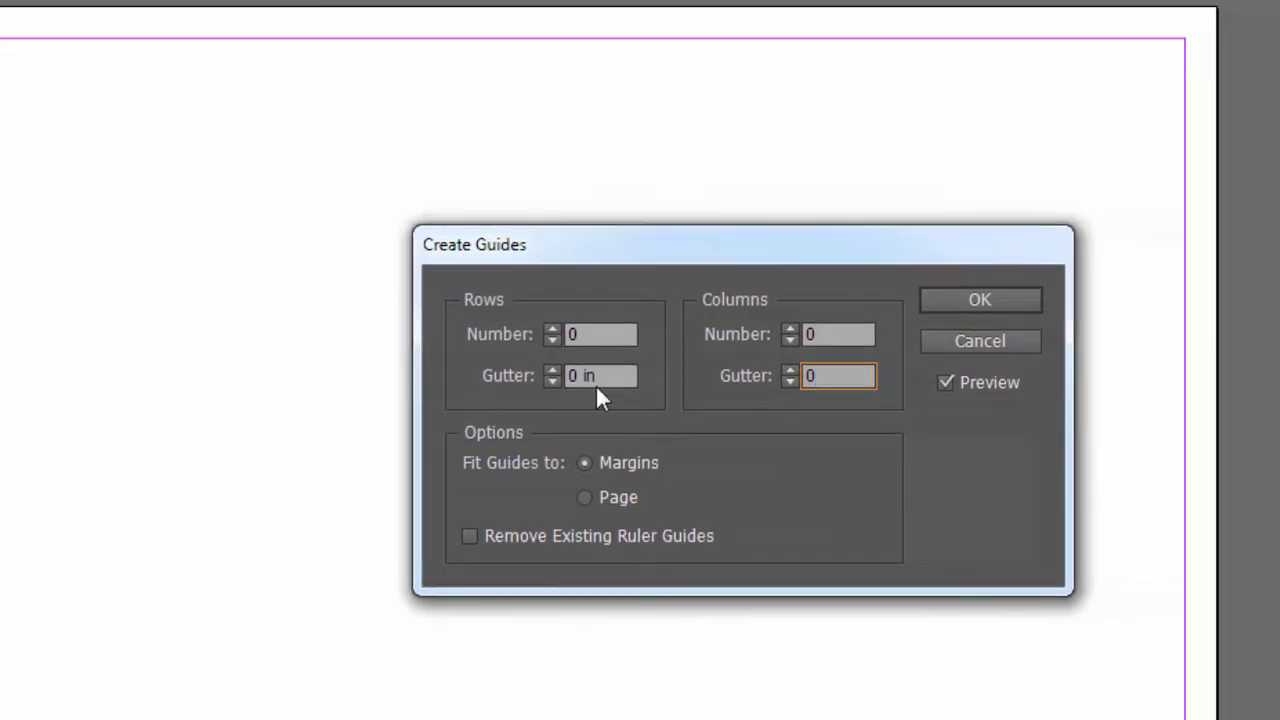
Set 4 rows and 3 columns with a 0 in column gutter, and apply the guide grid
{"action": "left_click", "coordinate": [553, 329]}
{"action": "left_click", "coordinate": [553, 329]}
{"action": "left_click", "coordinate": [555, 324]}
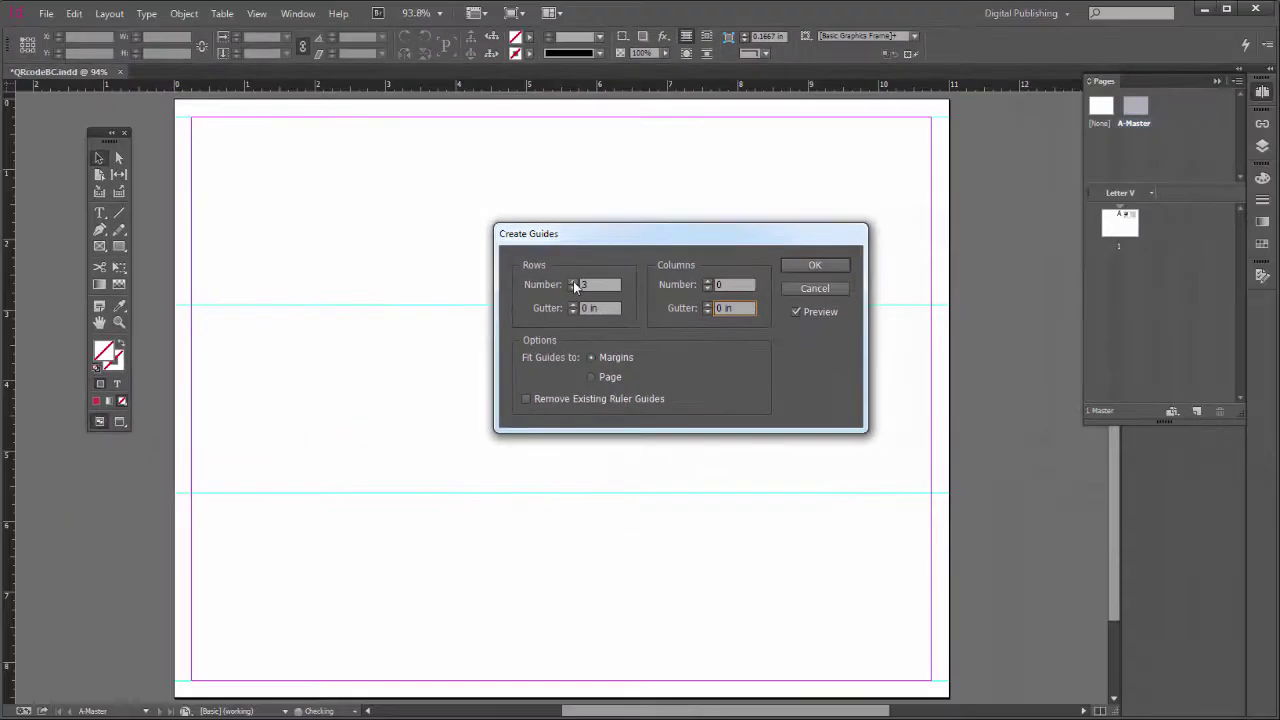
{"action": "left_click", "coordinate": [555, 324]}
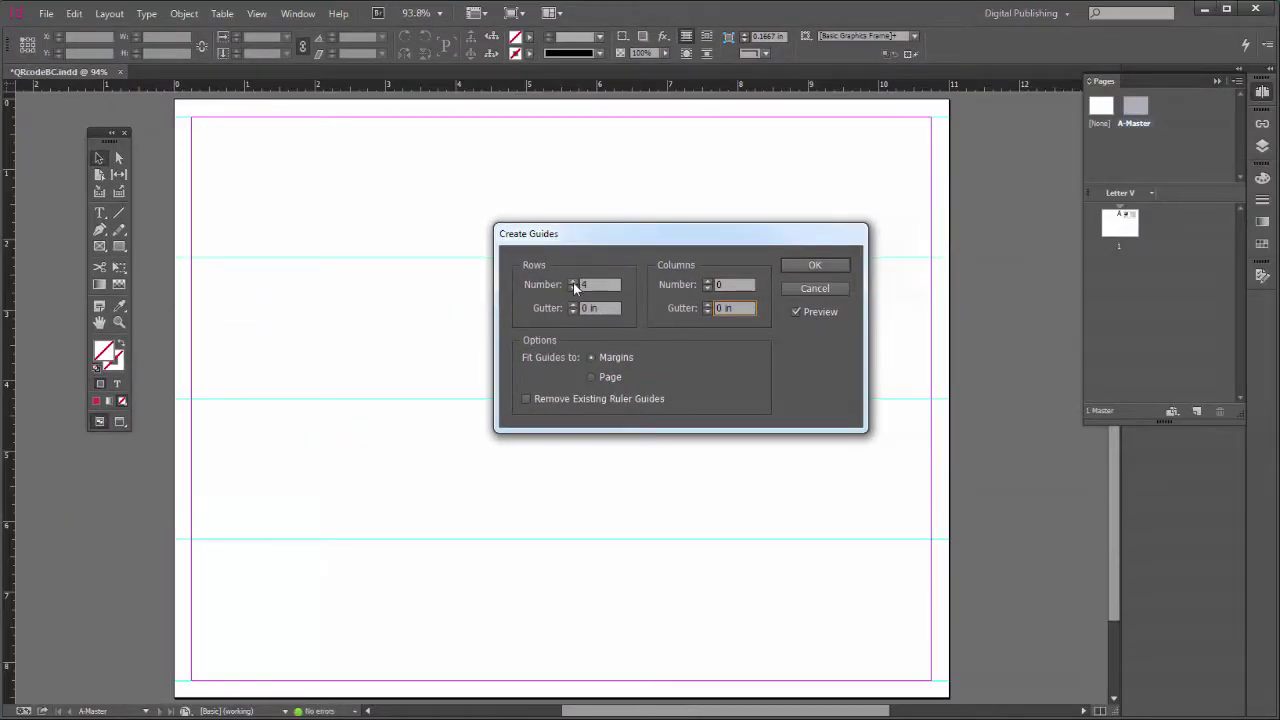
{"action": "left_click", "coordinate": [709, 282]}
{"action": "left_click", "coordinate": [709, 282]}
{"action": "left_click", "coordinate": [709, 282]}
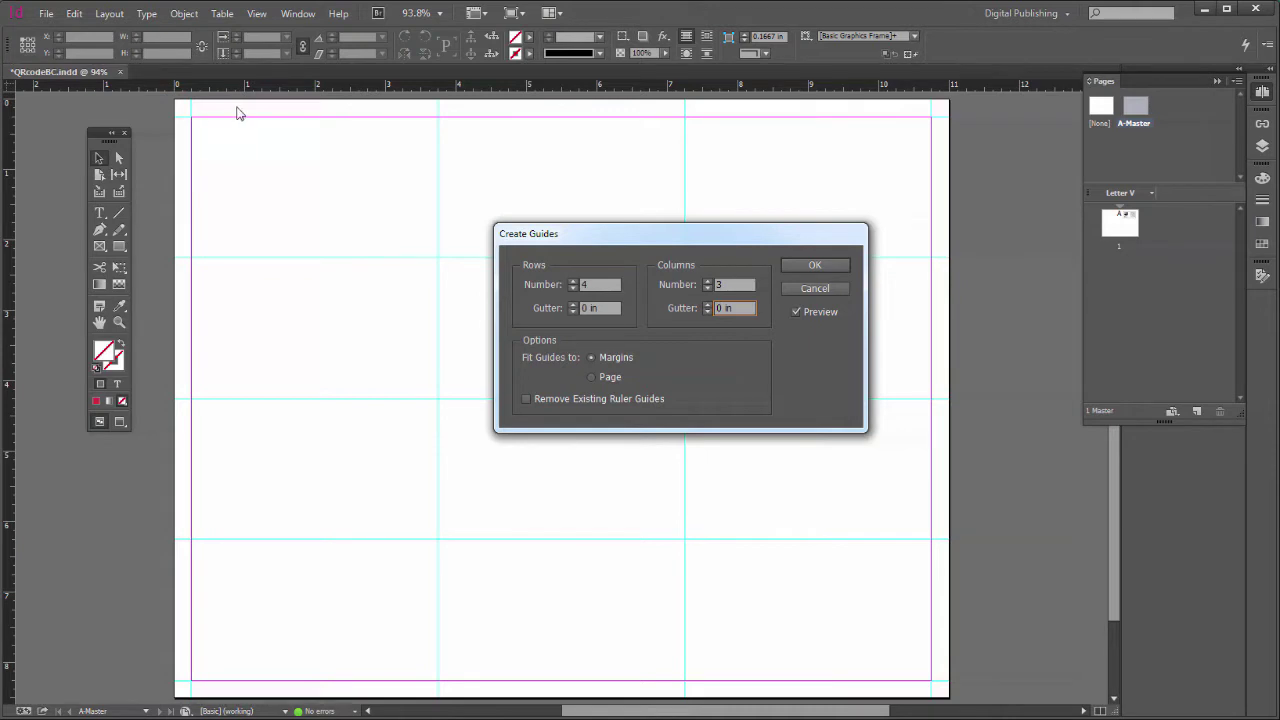
{"action": "left_click", "coordinate": [814, 265]}
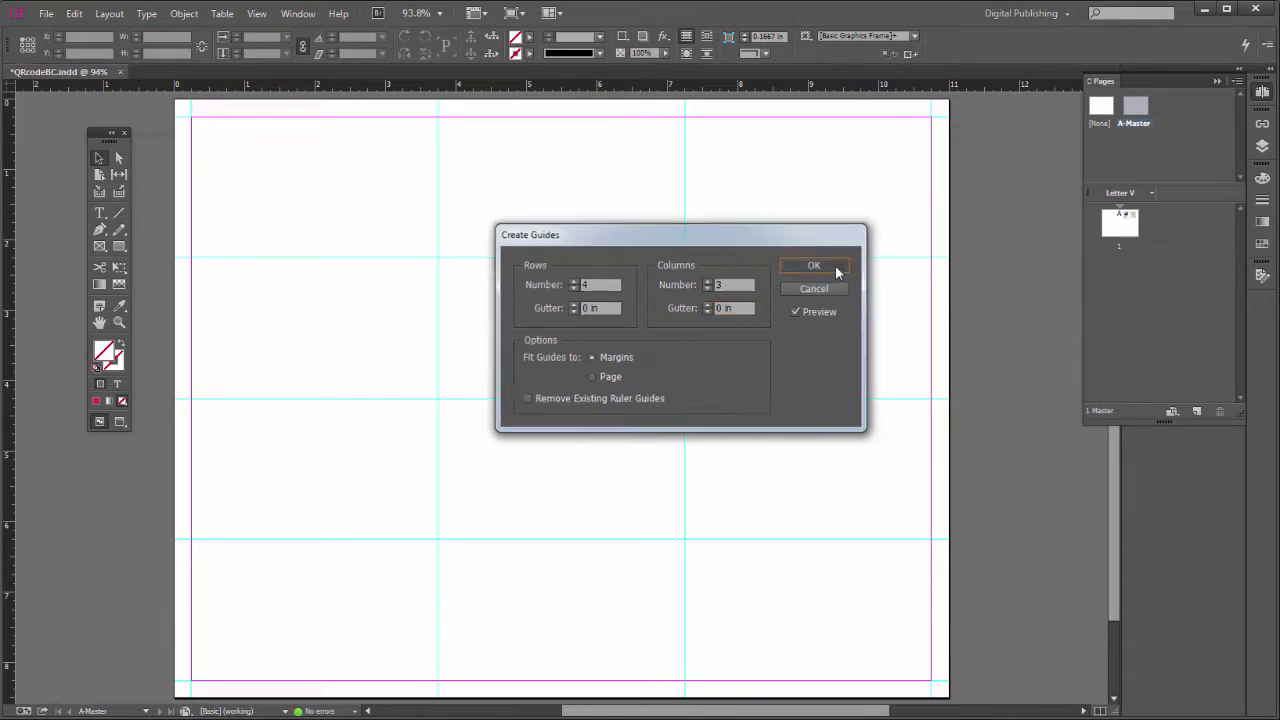
{"action": "left_click", "coordinate": [835, 267]}
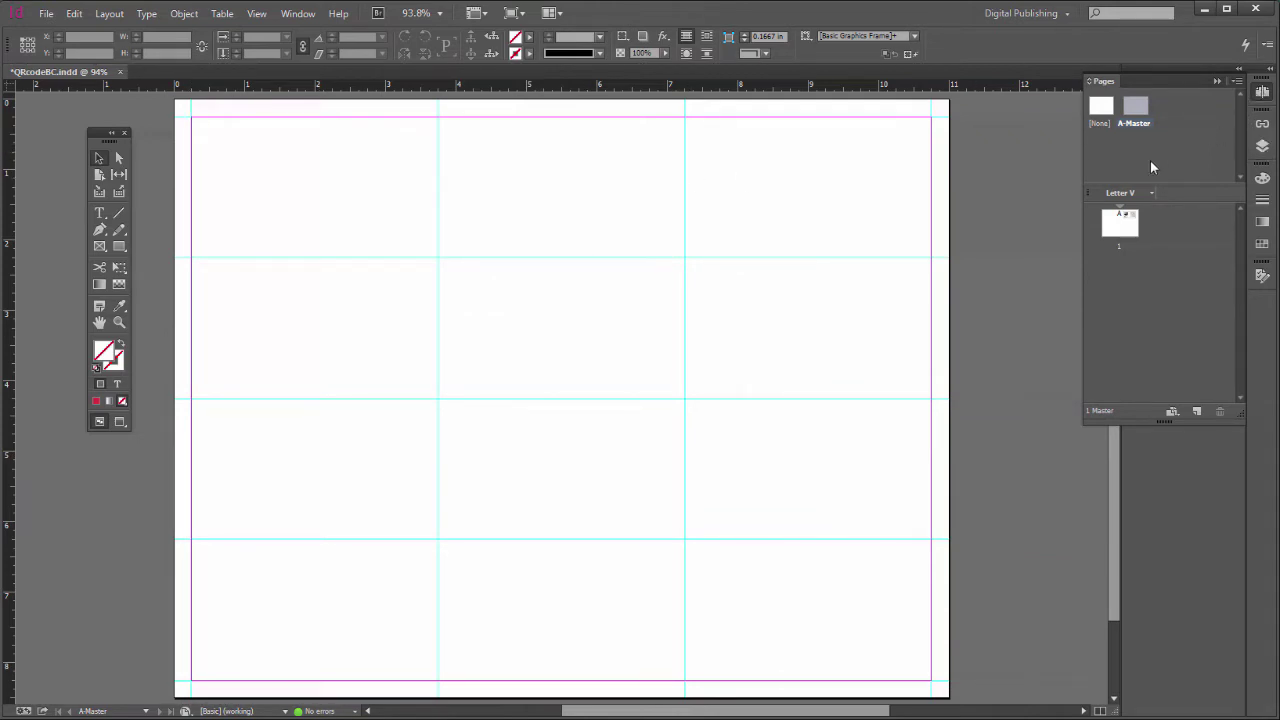
Float the Scripts panel over the page and scroll its list to CropMarks.jsx
{"action": "left_click", "coordinate": [1217, 80]}
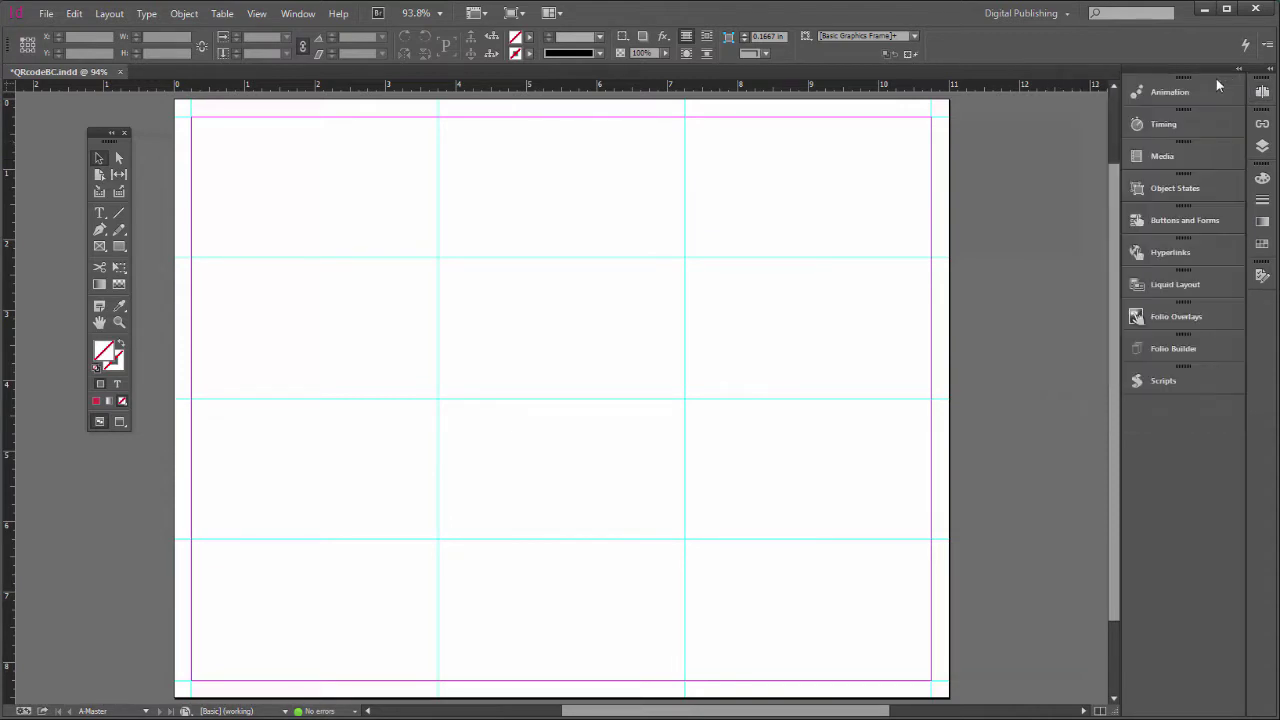
{"action": "left_click", "coordinate": [1173, 380]}
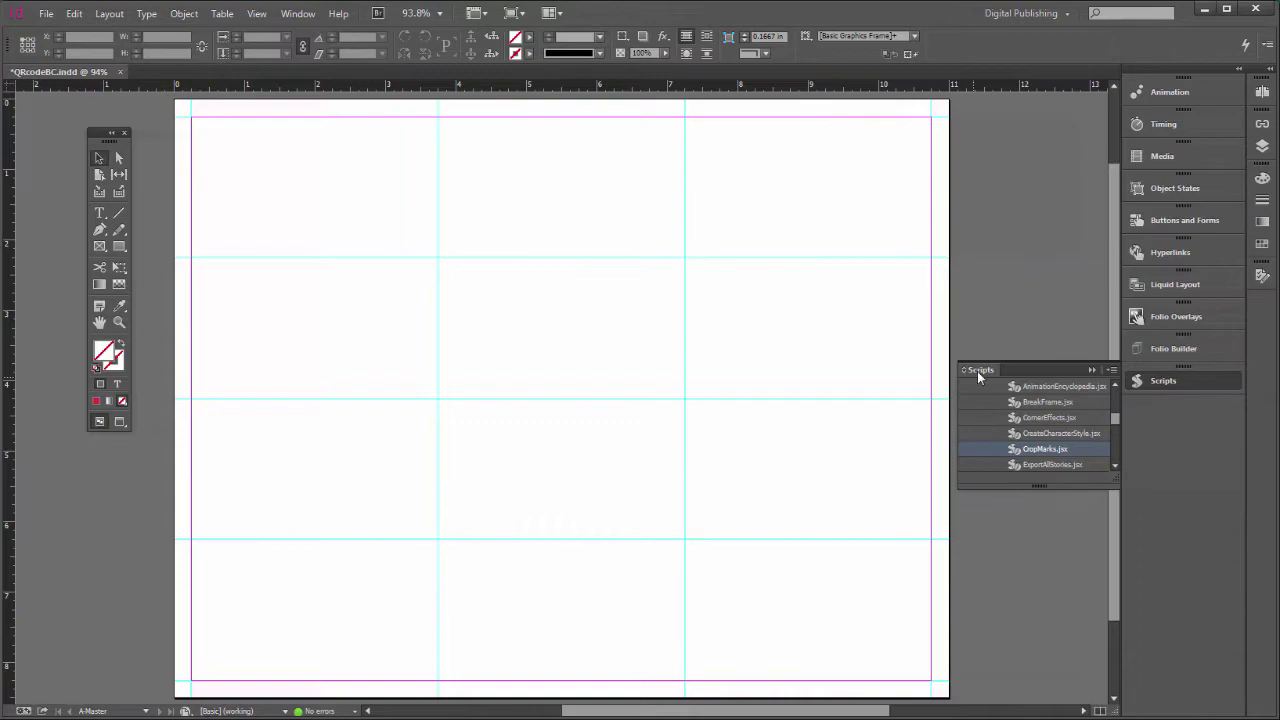
{"action": "left_click_drag", "start_coordinate": [977, 371], "coordinate": [596, 267]}
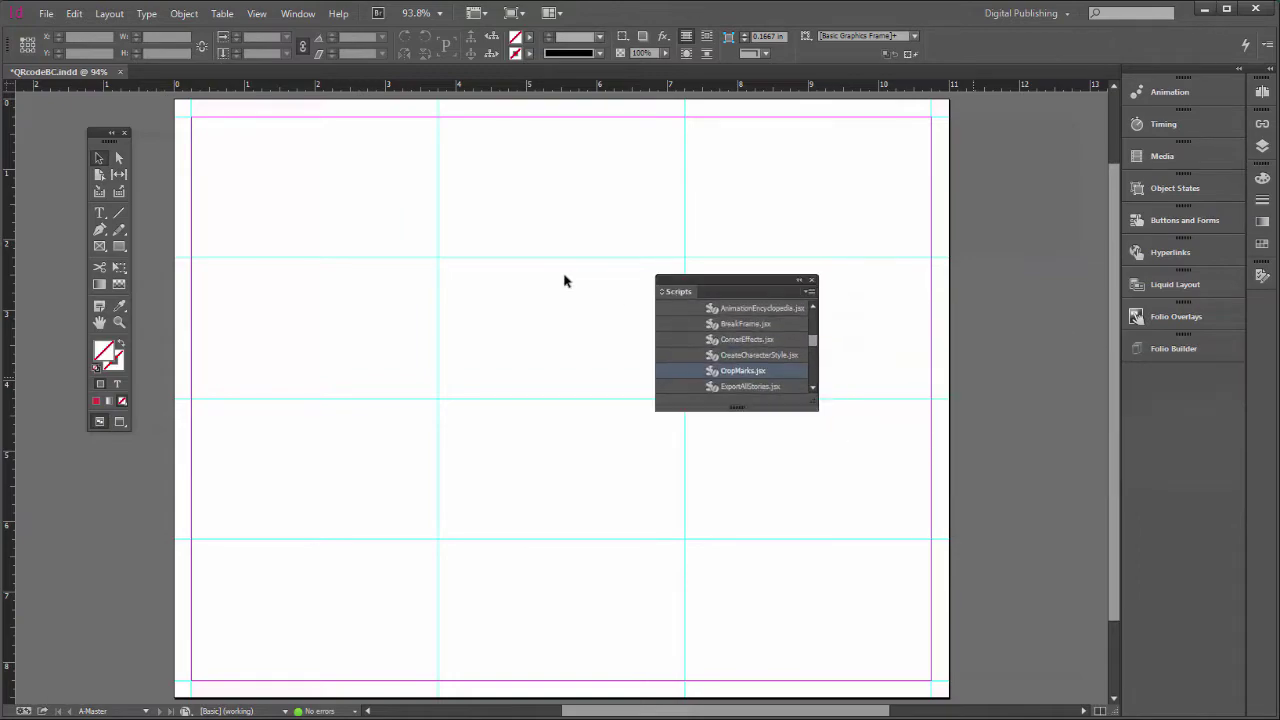
{"action": "left_click", "coordinate": [298, 14]}
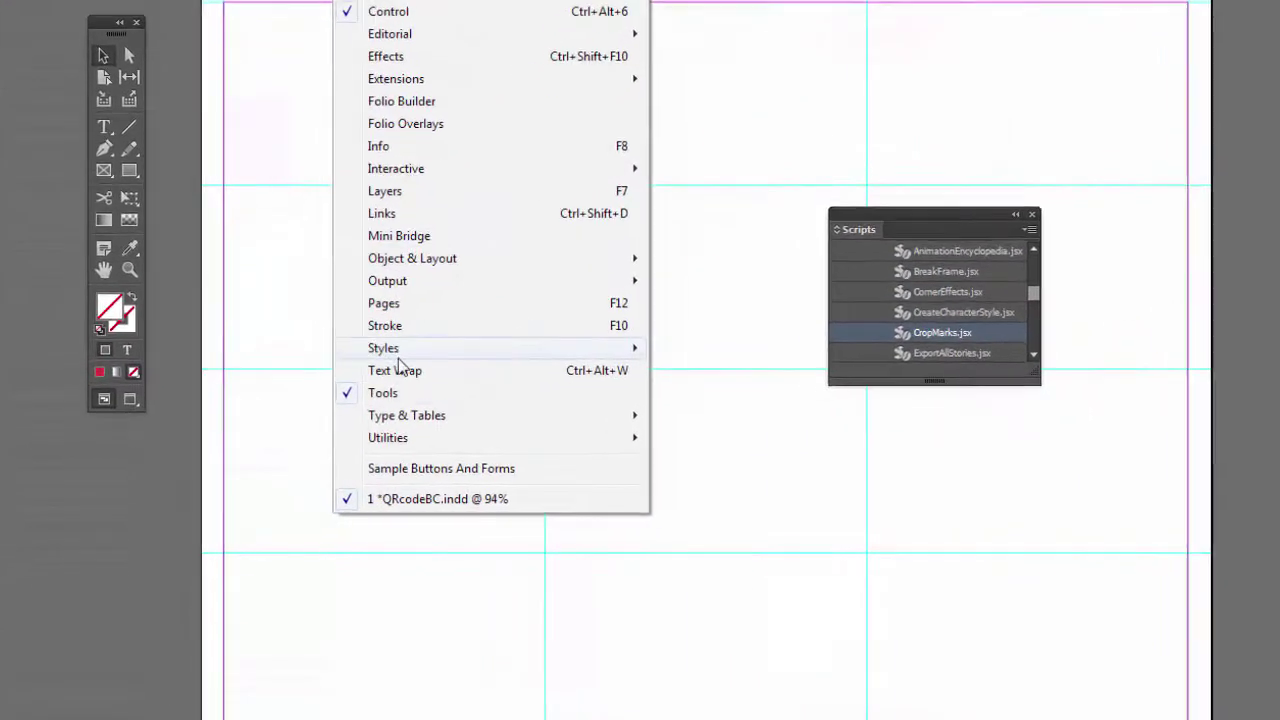
{"action": "mouse_move", "coordinate": [494, 434]}
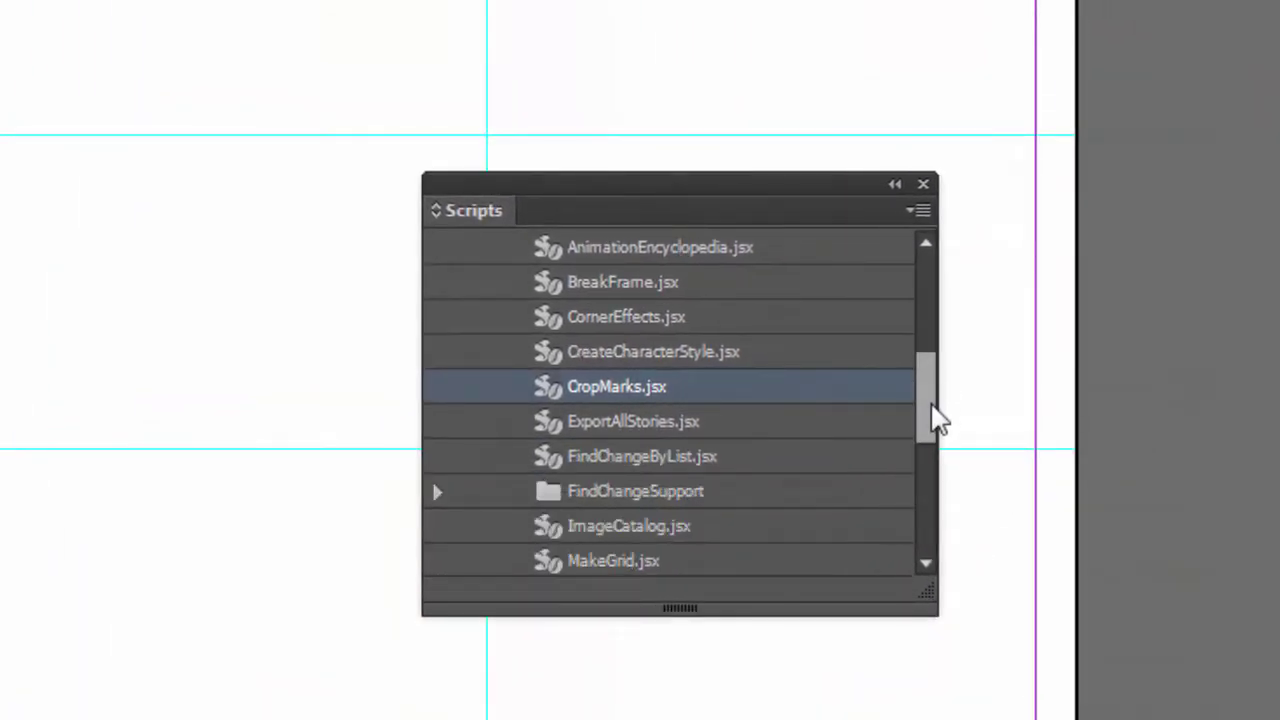
{"action": "left_click_drag", "start_coordinate": [937, 420], "coordinate": [938, 282]}
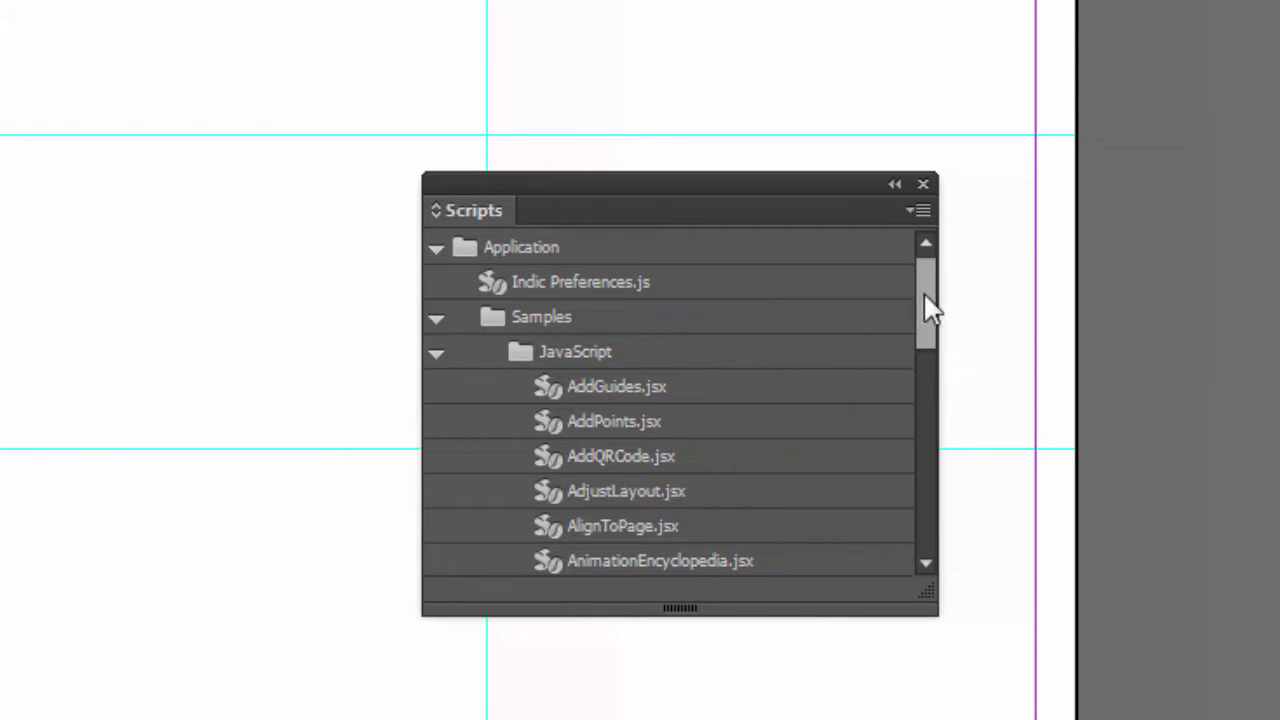
{"action": "left_click_drag", "start_coordinate": [929, 310], "coordinate": [943, 414]}
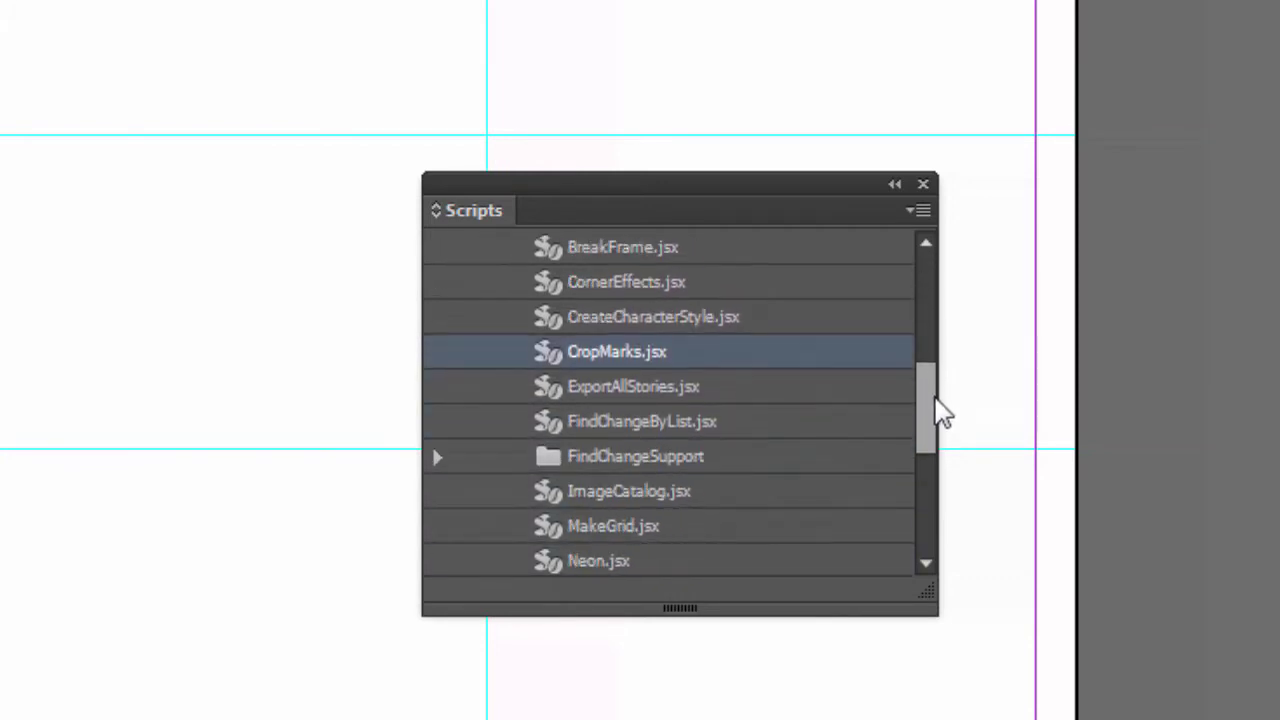
{"action": "left_click_drag", "start_coordinate": [711, 204], "coordinate": [977, 45]}
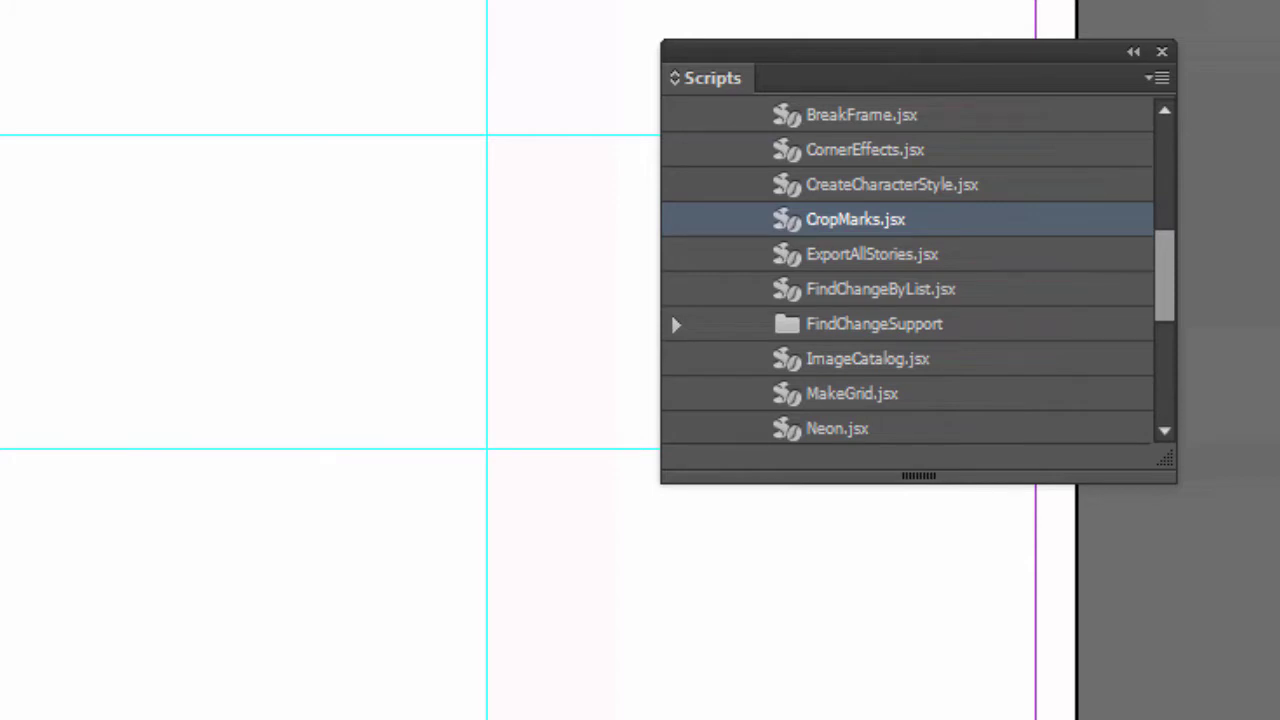
Draw a frame over the page margins and run CropMarks.jsx with an 18 pt mark length
{"action": "left_click_drag", "start_coordinate": [147, 36], "coordinate": [1008, 694]}
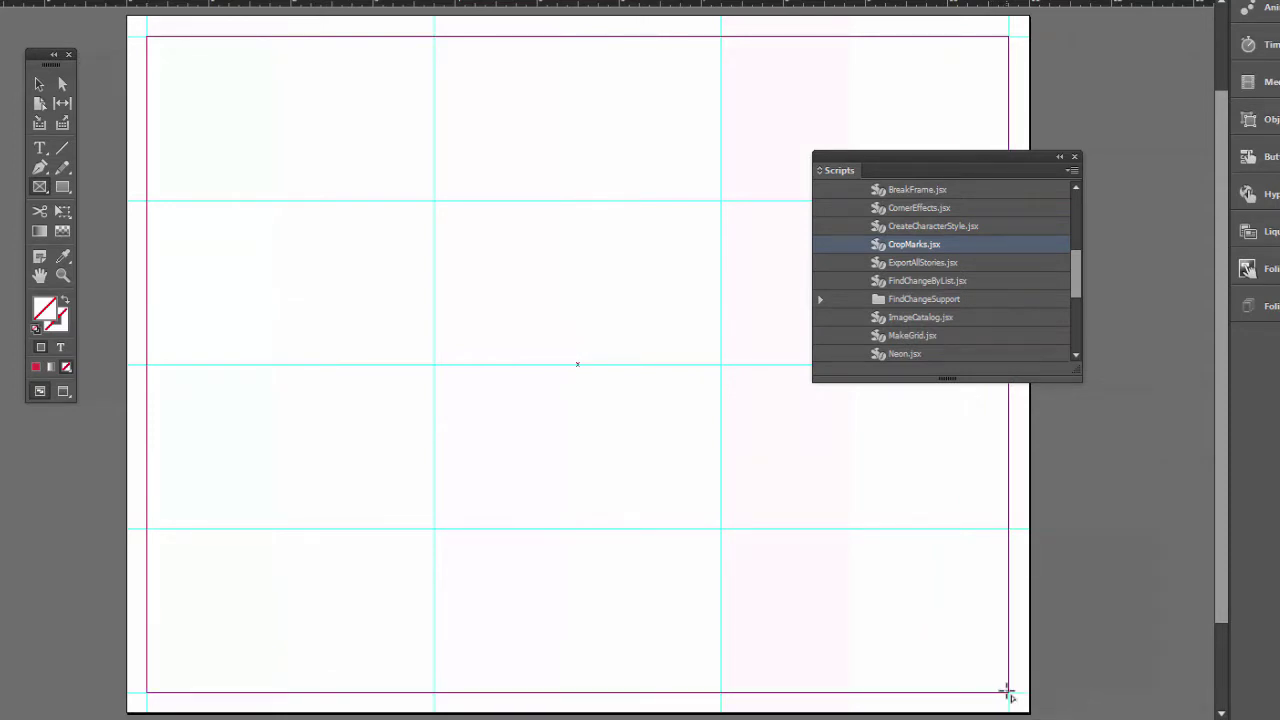
{"action": "double_click", "coordinate": [954, 246]}
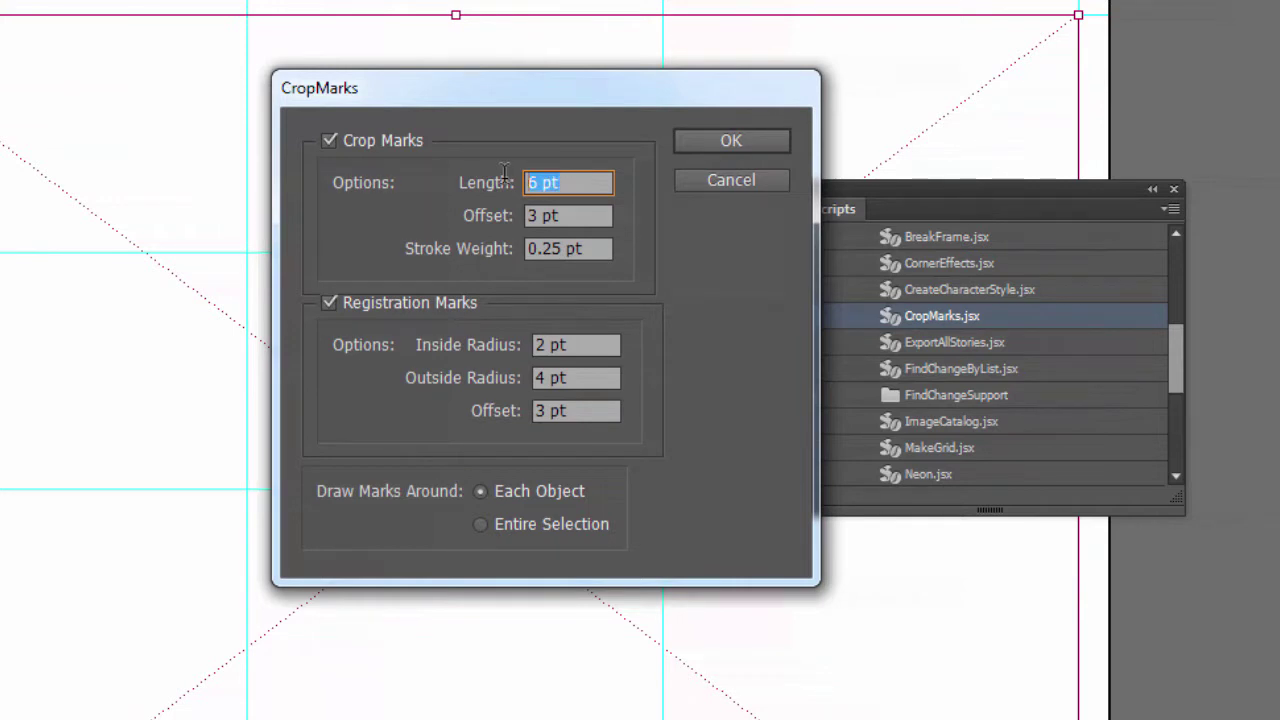
{"action": "type", "text": "18"}
{"action": "key", "text": "Tab"}
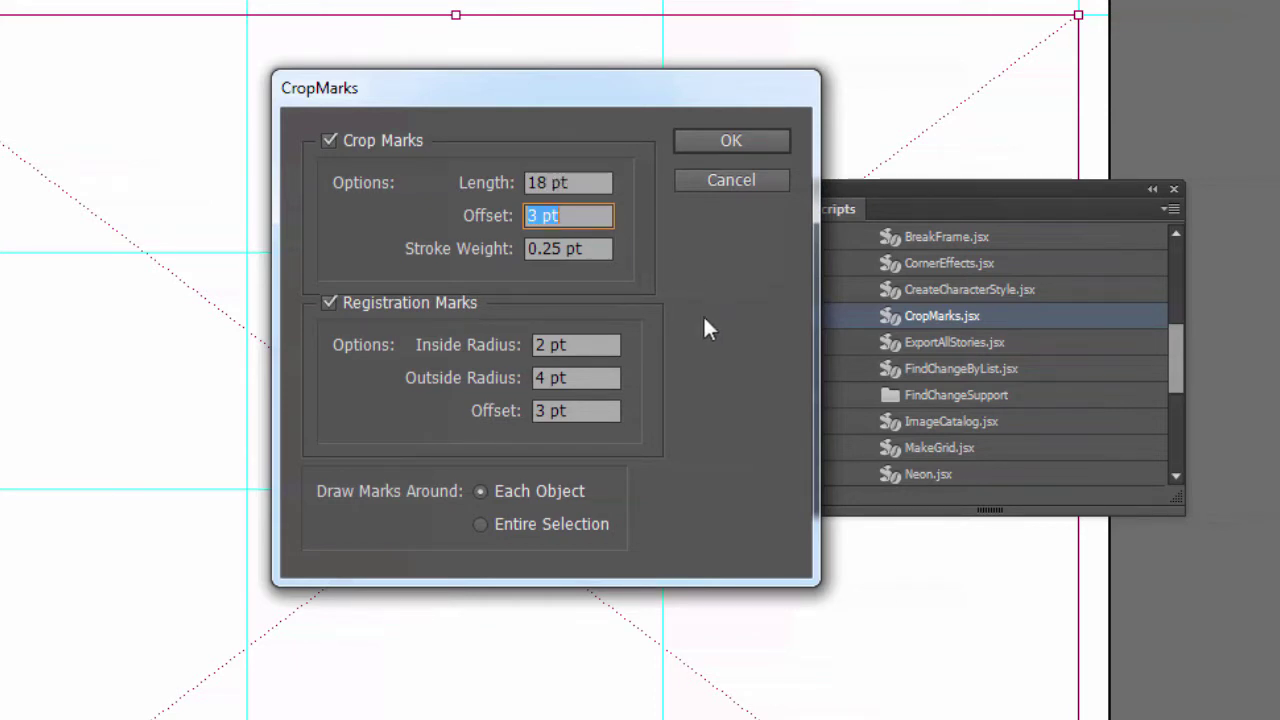
{"action": "key", "text": "Tab"}
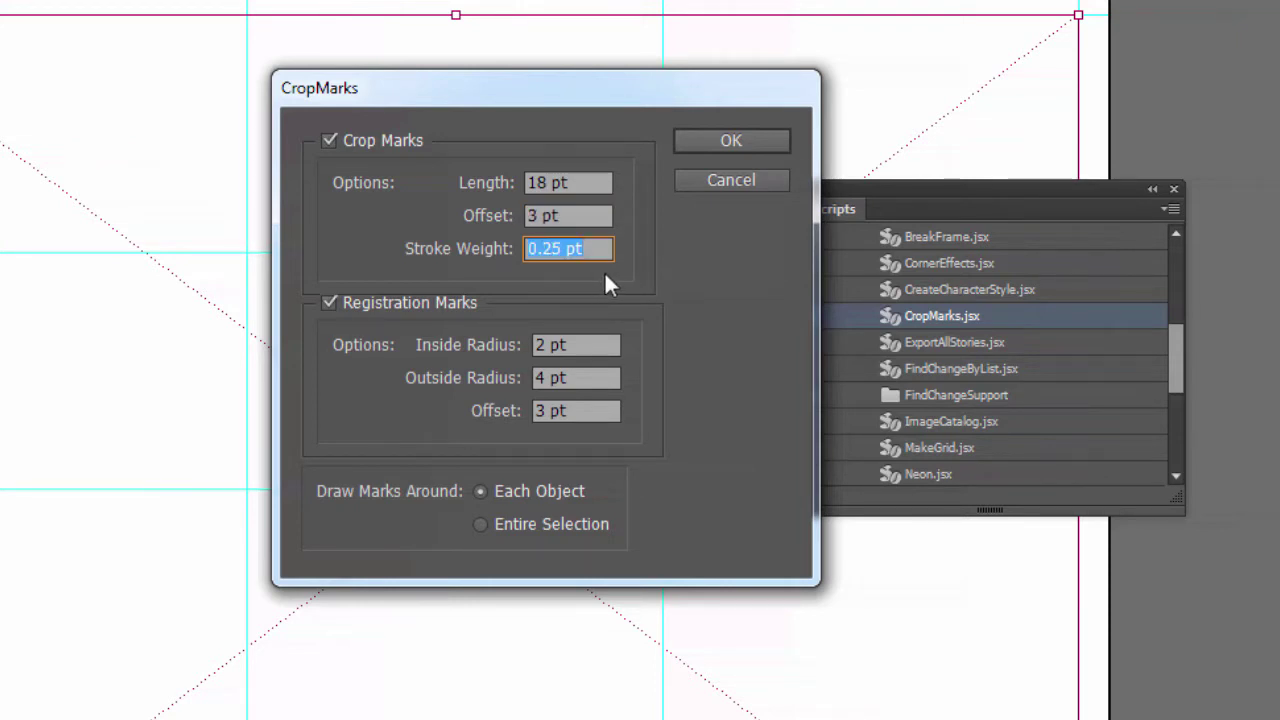
Set a 0.5 pt stroke, turn off registration marks, choose Entire Selection and apply
{"action": "type", "text": ".5"}
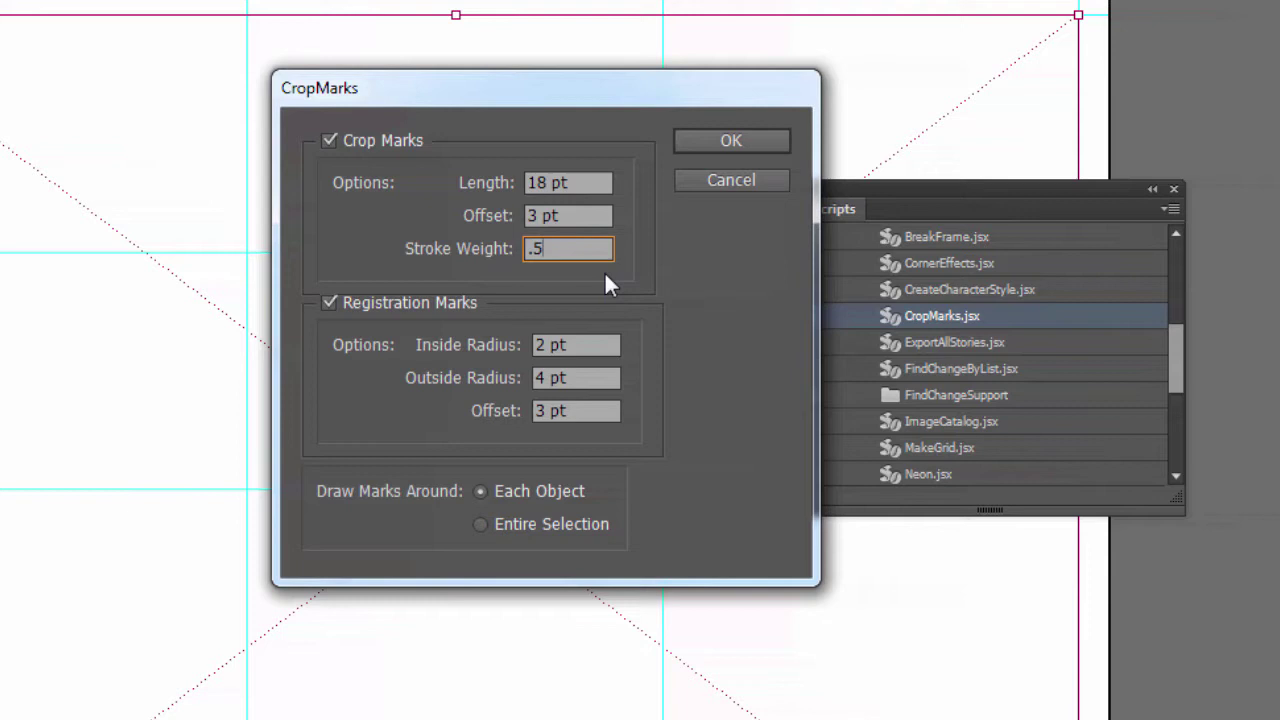
{"action": "key", "text": "Tab"}
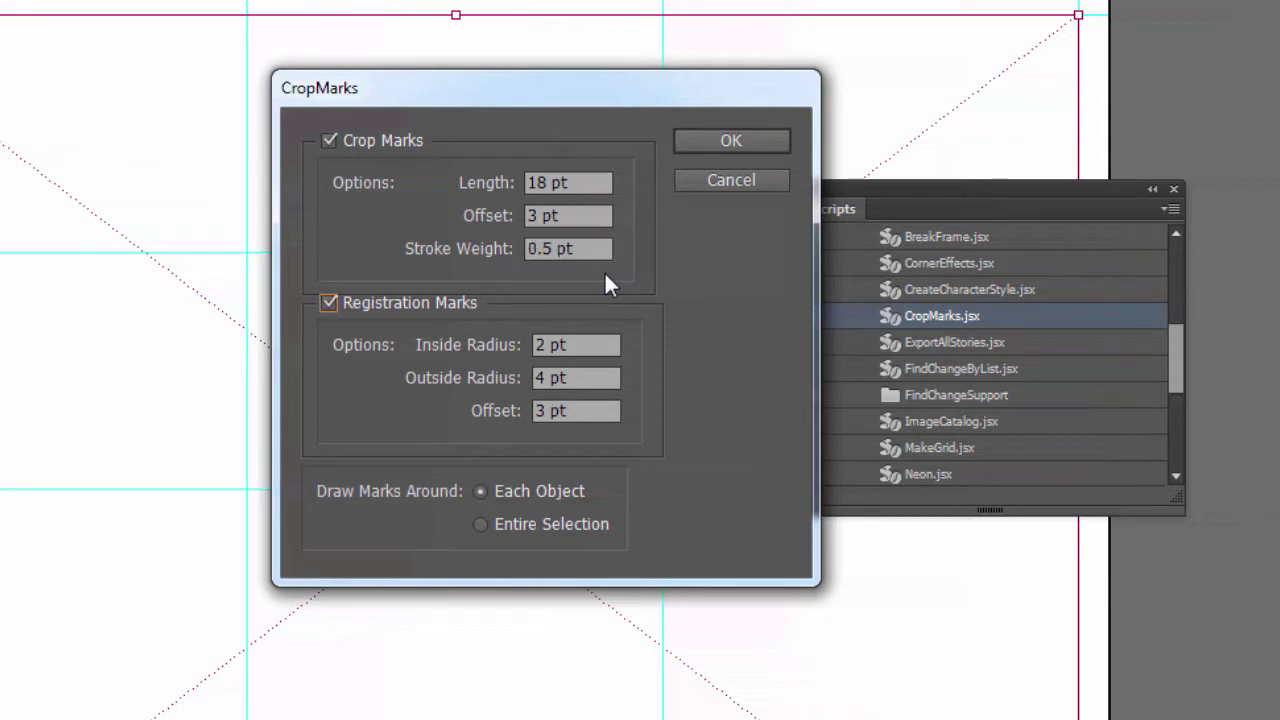
{"action": "left_click", "coordinate": [328, 304]}
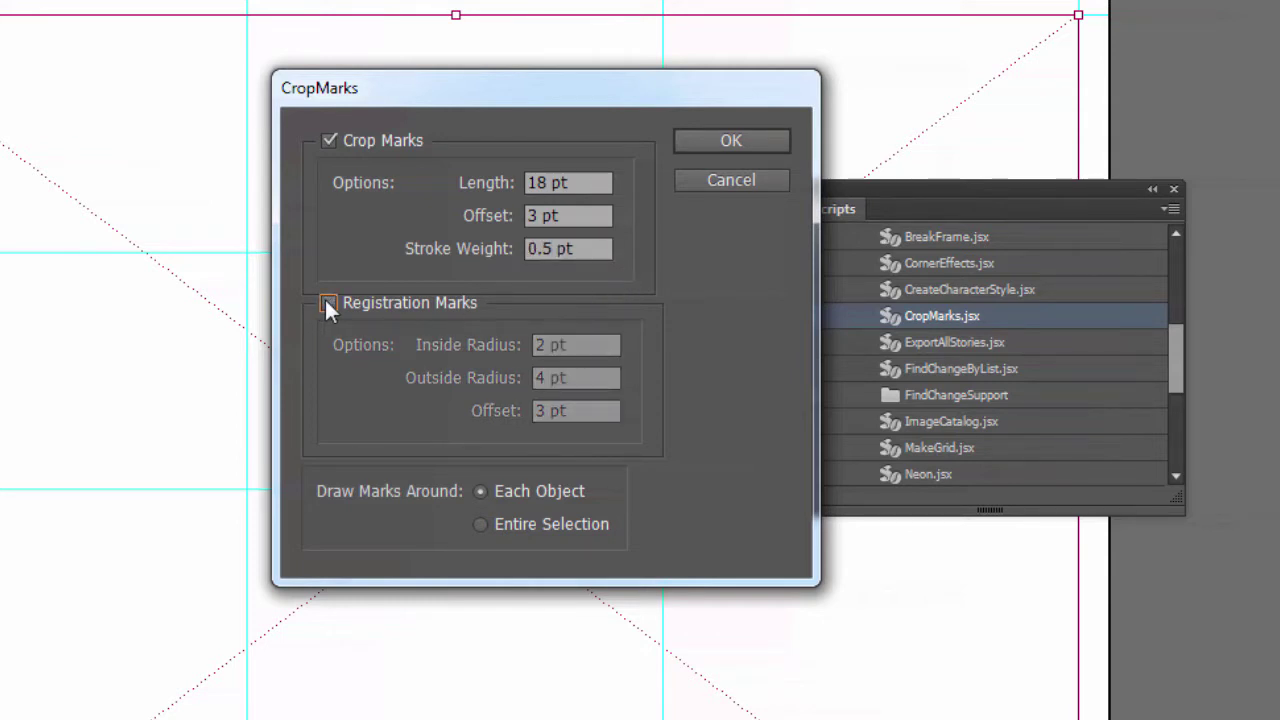
{"action": "left_click", "coordinate": [481, 526]}
{"action": "left_click", "coordinate": [756, 145]}
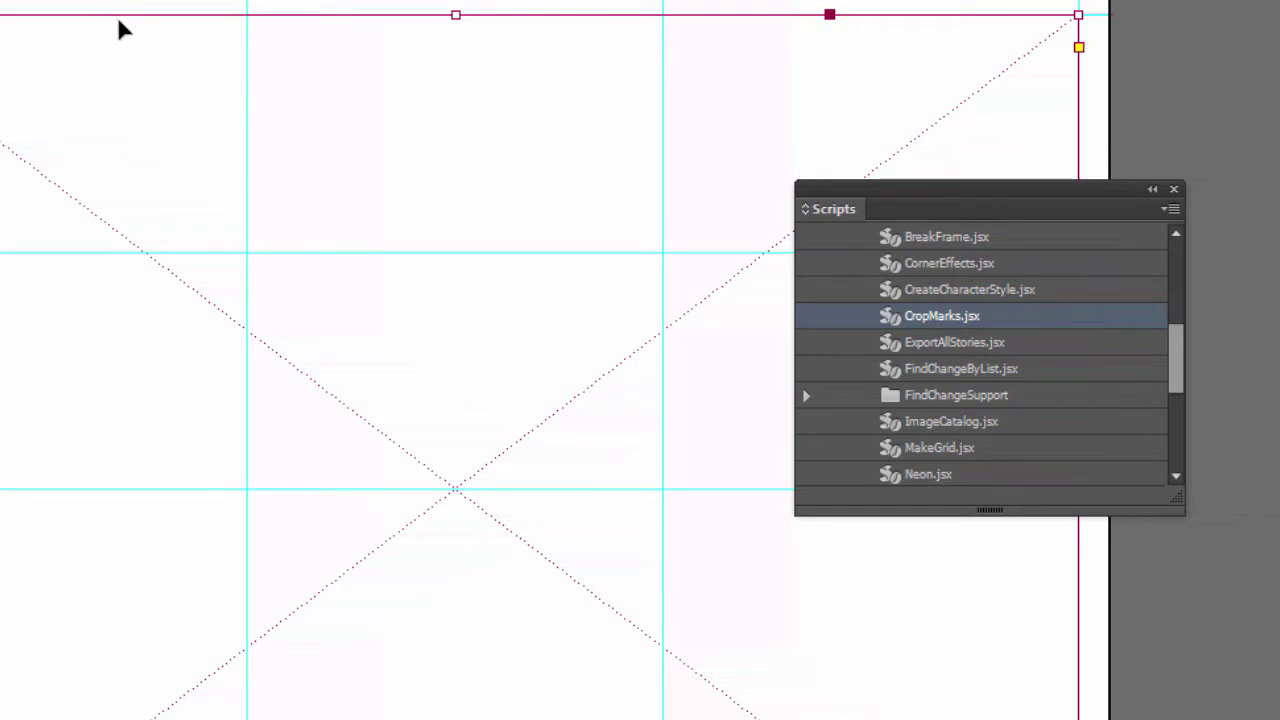
Delete the temporary frame, move myCropMarks to the top layer, and dock the Scripts and Layers panels aside
{"action": "key", "text": "Delete"}
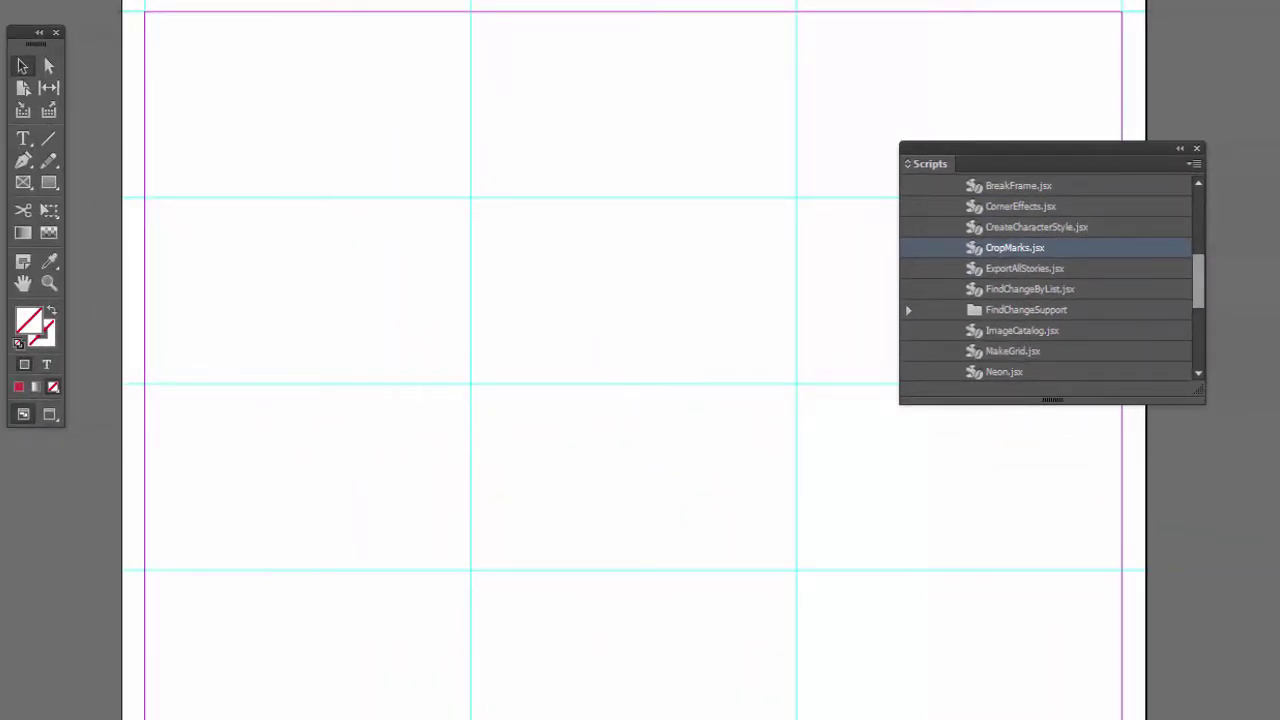
{"action": "key", "text": "F7"}
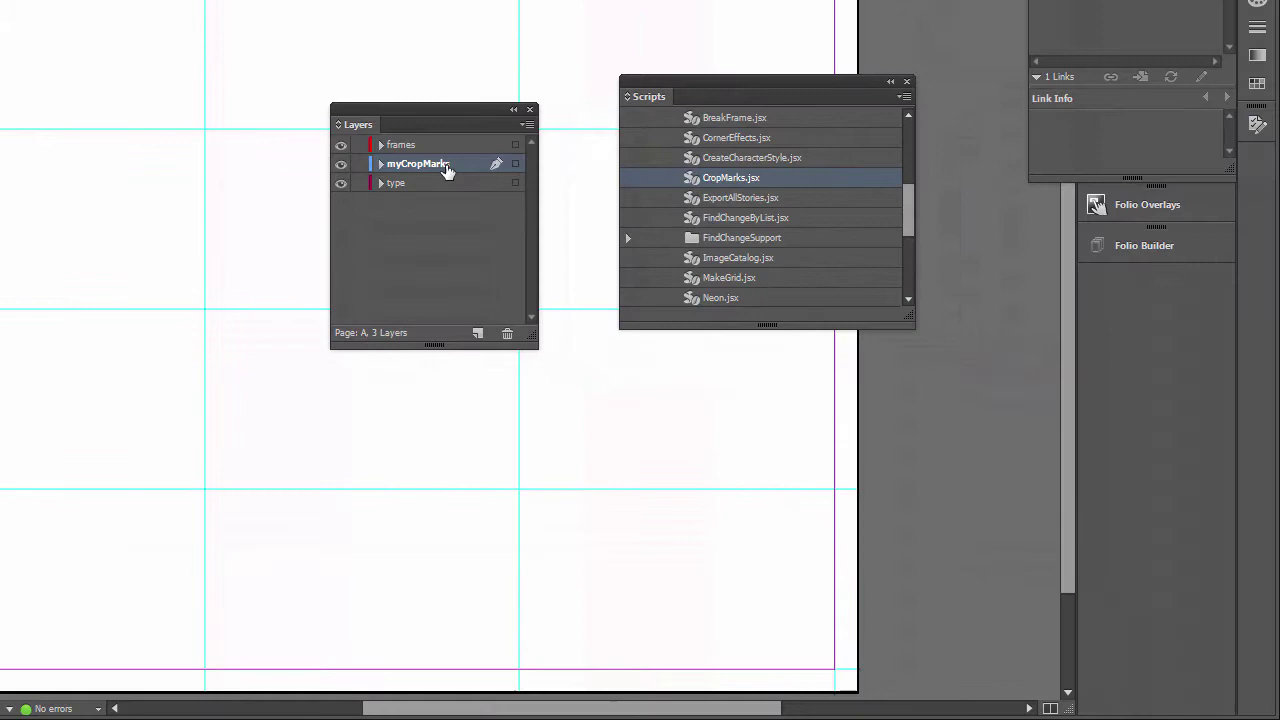
{"action": "left_click_drag", "start_coordinate": [448, 135], "coordinate": [449, 134]}
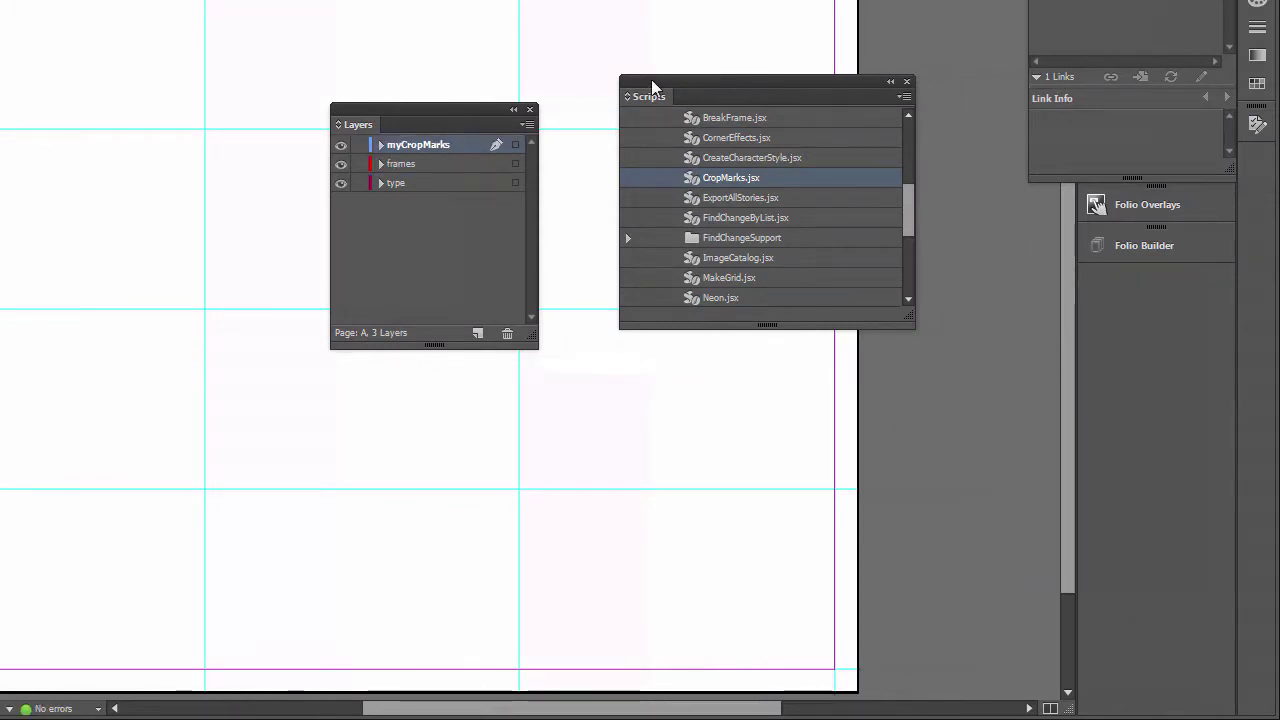
{"action": "left_click_drag", "start_coordinate": [663, 76], "coordinate": [739, 65]}
{"action": "left_click_drag", "start_coordinate": [459, 113], "coordinate": [495, 90]}
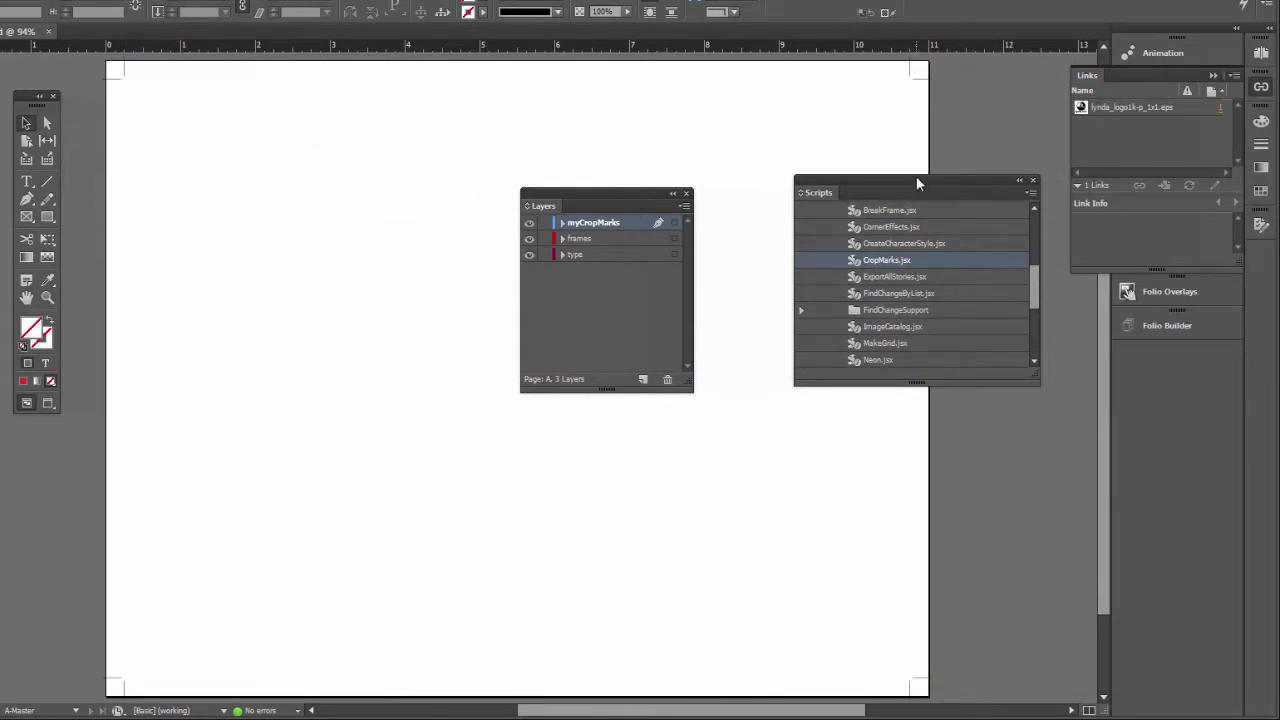
{"action": "left_click_drag", "start_coordinate": [916, 179], "coordinate": [1150, 359]}
{"action": "left_click_drag", "start_coordinate": [620, 194], "coordinate": [955, 204]}
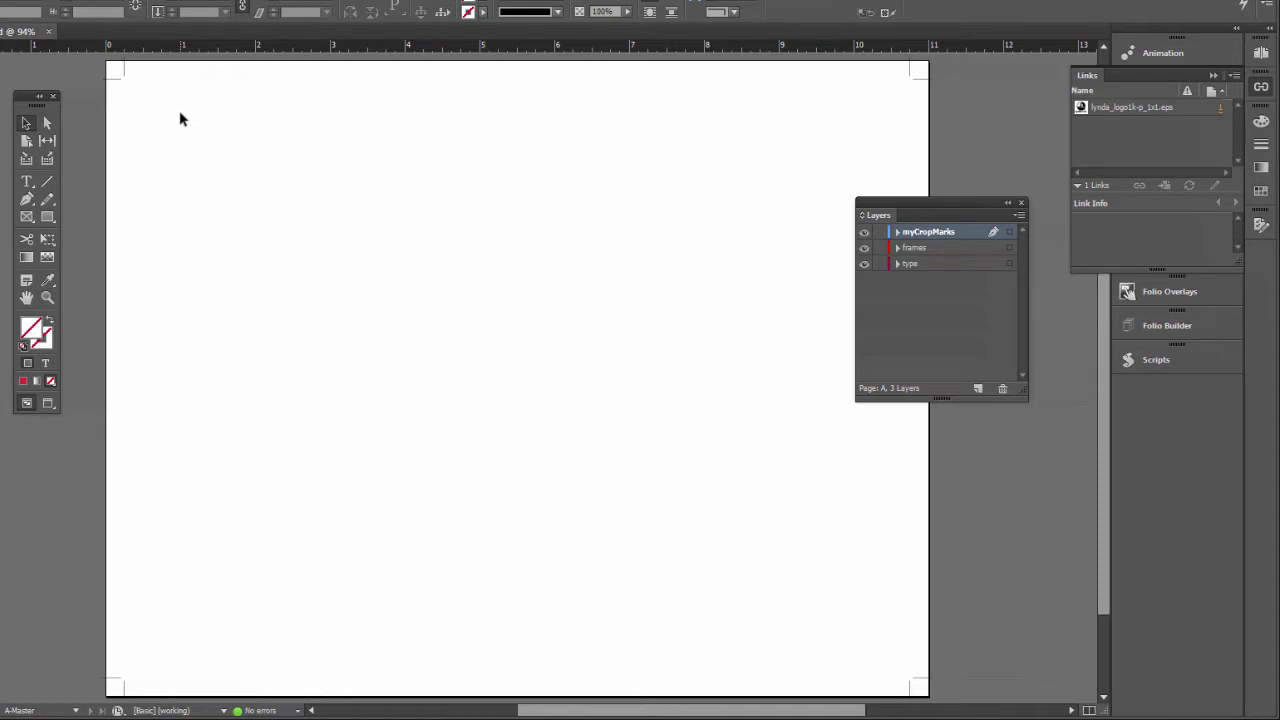
Step and repeat the top and bottom left crop marks twice at a 3.5 in horizontal offset
{"action": "left_click", "coordinate": [124, 66]}
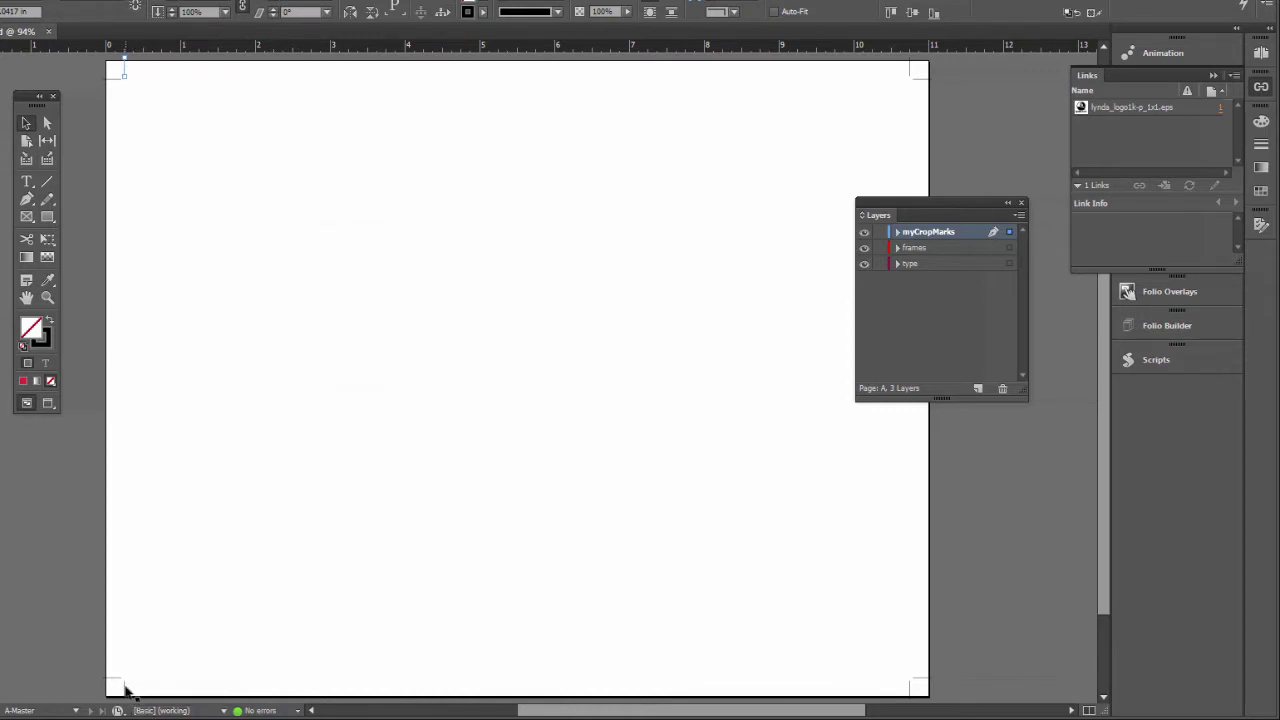
{"action": "left_click", "coordinate": [125, 688], "text": "shift"}
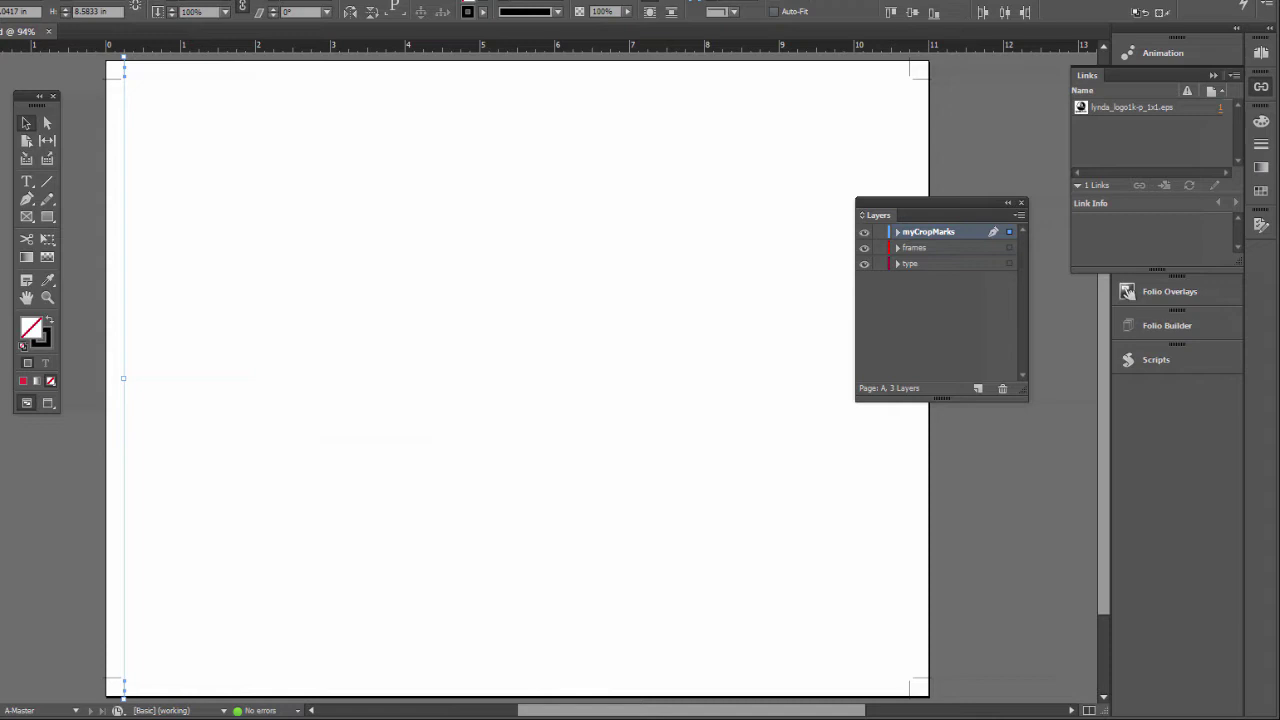
{"action": "key", "text": "alt+e"}
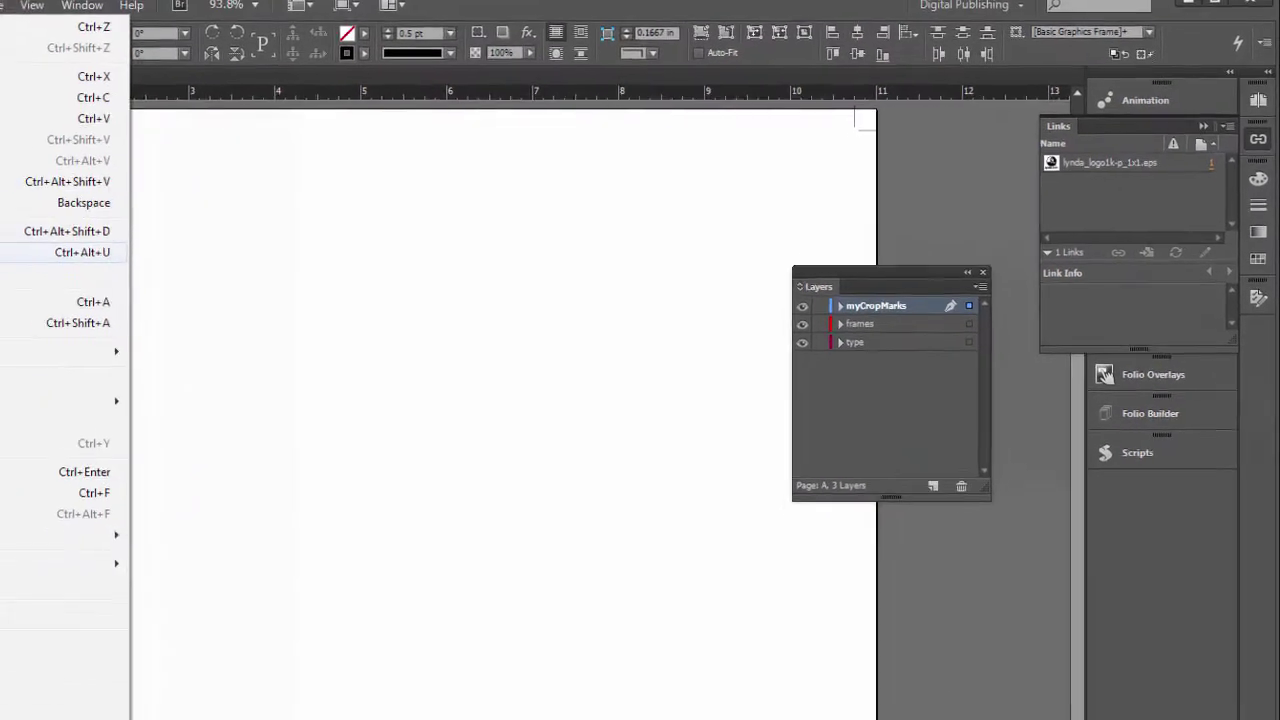
{"action": "key", "text": "Return"}
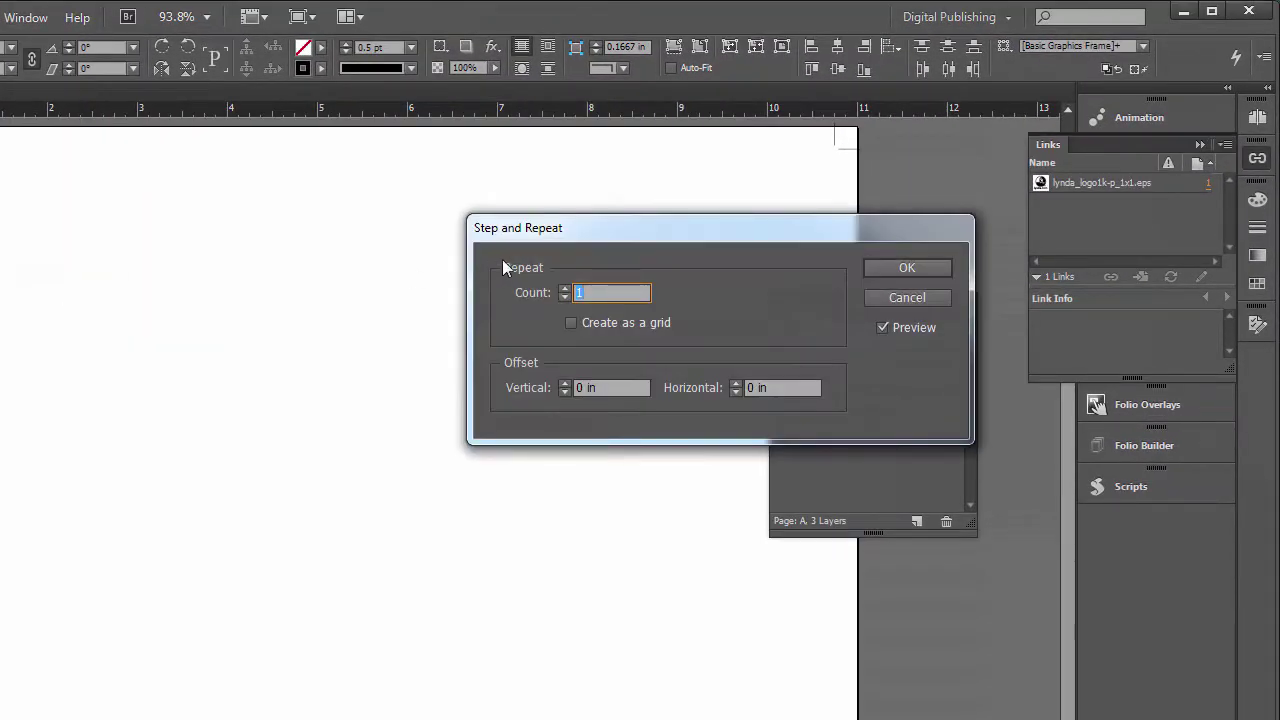
{"action": "left_click_drag", "start_coordinate": [545, 230], "coordinate": [524, 230]}
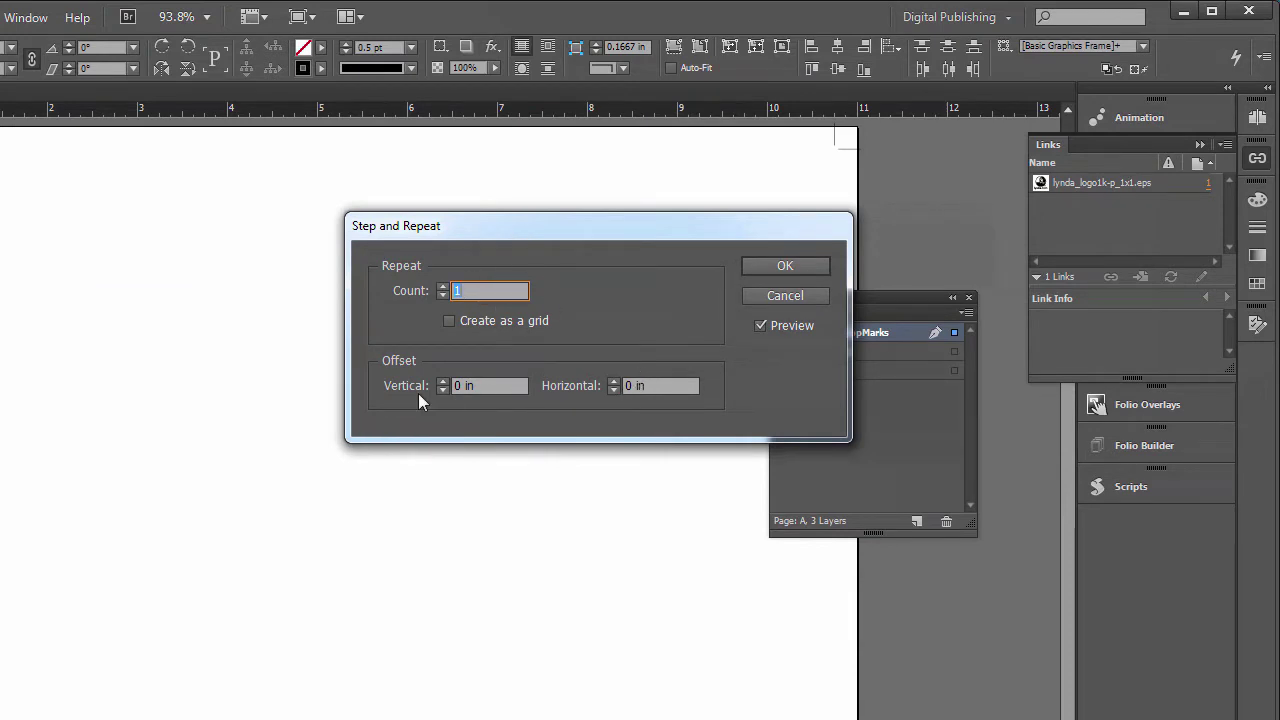
{"action": "left_click", "coordinate": [657, 387]}
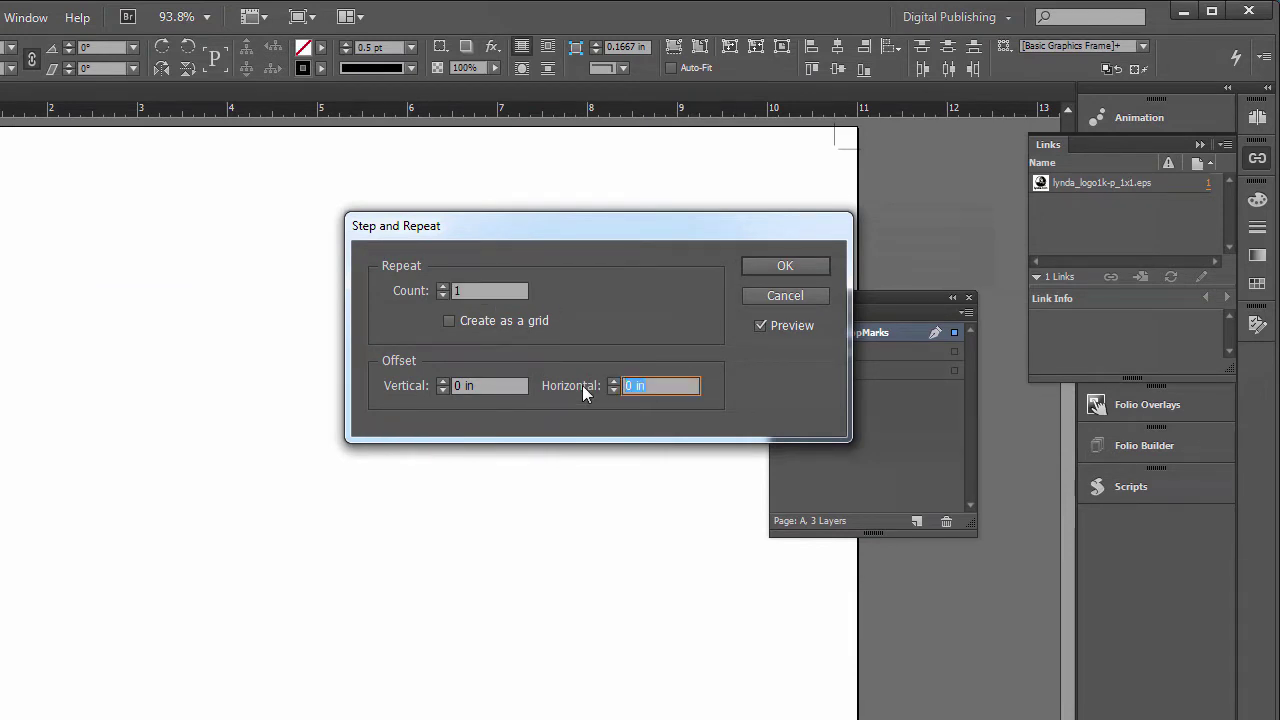
{"action": "type", "text": "3.5"}
{"action": "key", "text": "Tab"}
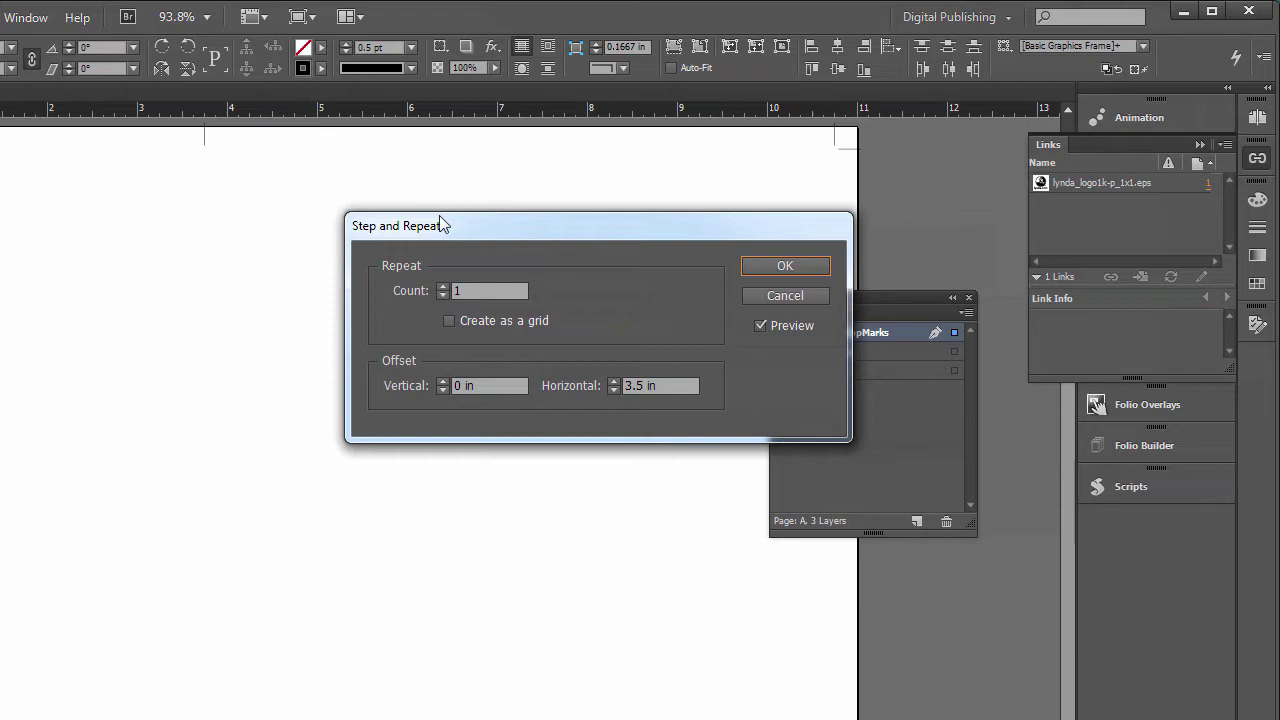
{"action": "left_click_drag", "start_coordinate": [441, 219], "coordinate": [471, 283]}
{"action": "left_click", "coordinate": [473, 351]}
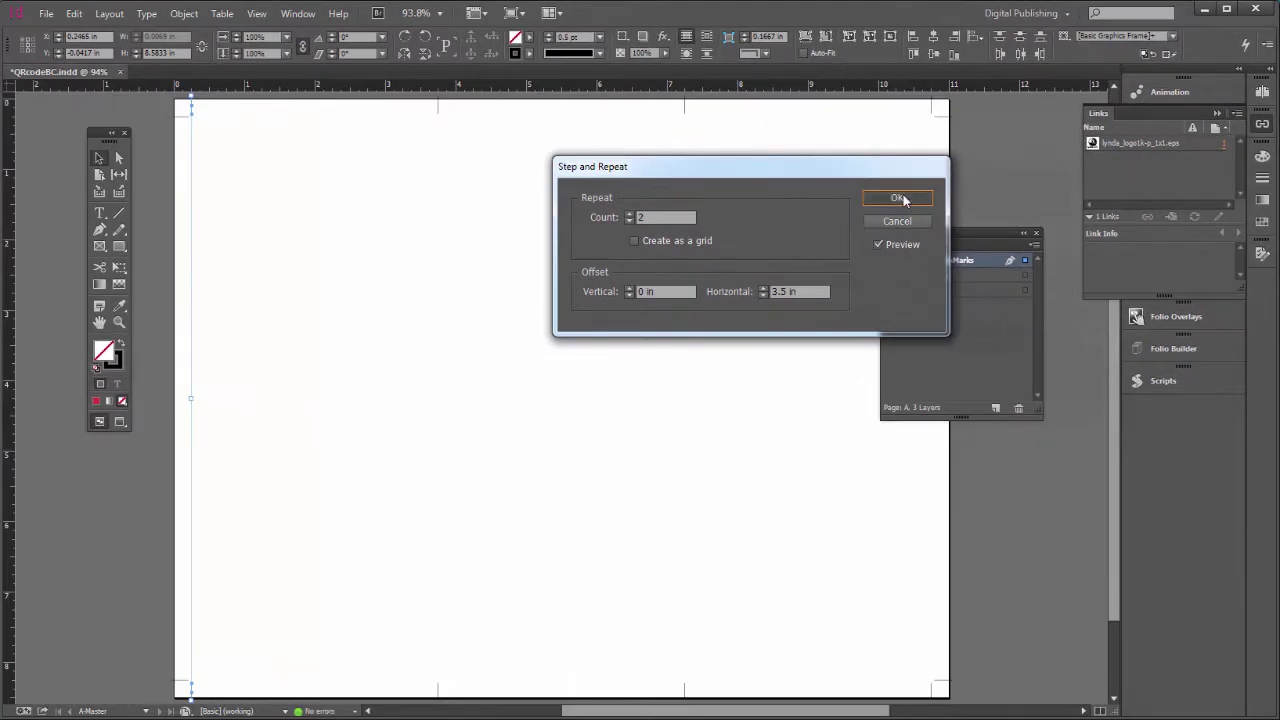
{"action": "left_click", "coordinate": [815, 329]}
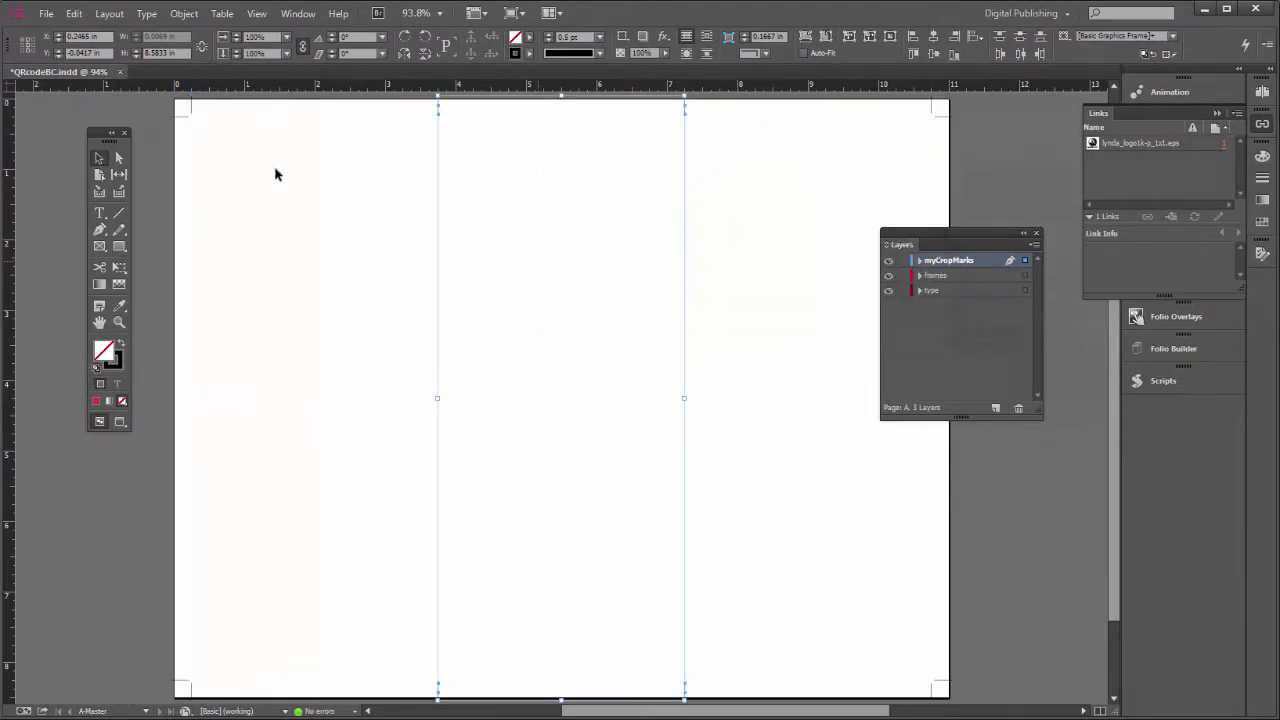
Select the top-left and top-right horizontal crop marks and open Step and Repeat
{"action": "left_click", "coordinate": [181, 116]}
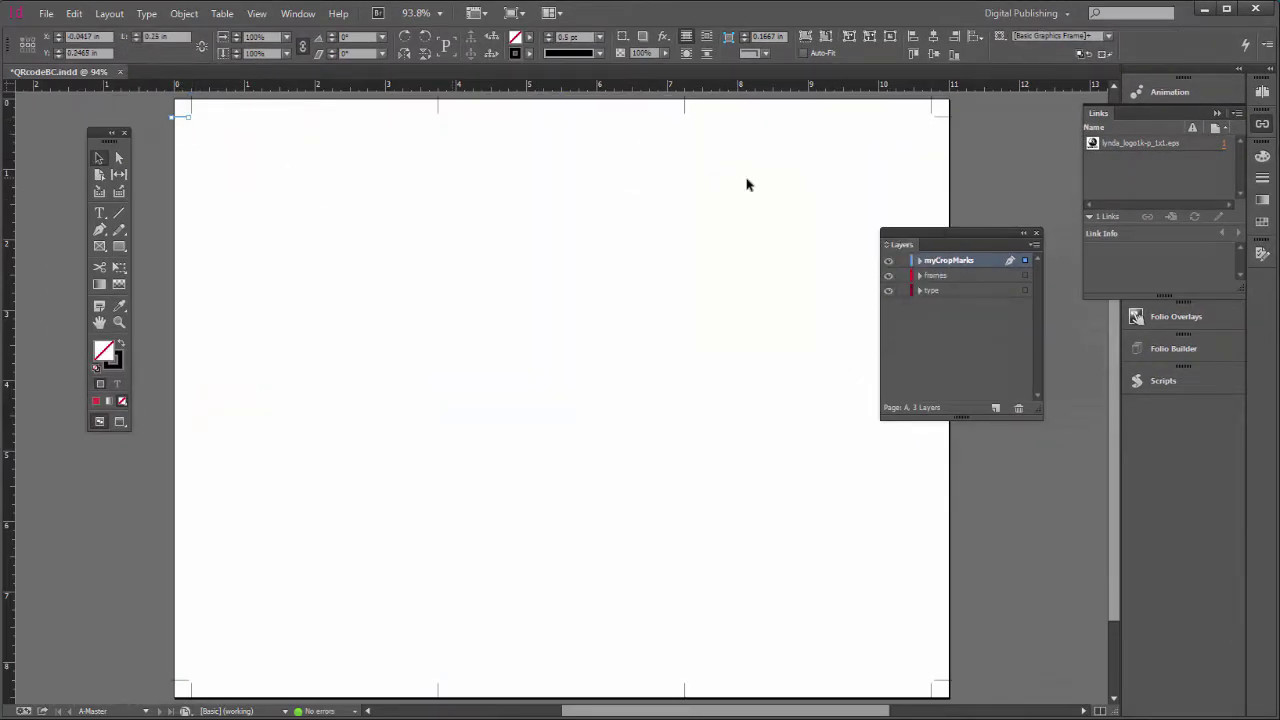
{"action": "key", "text": "Tab"}
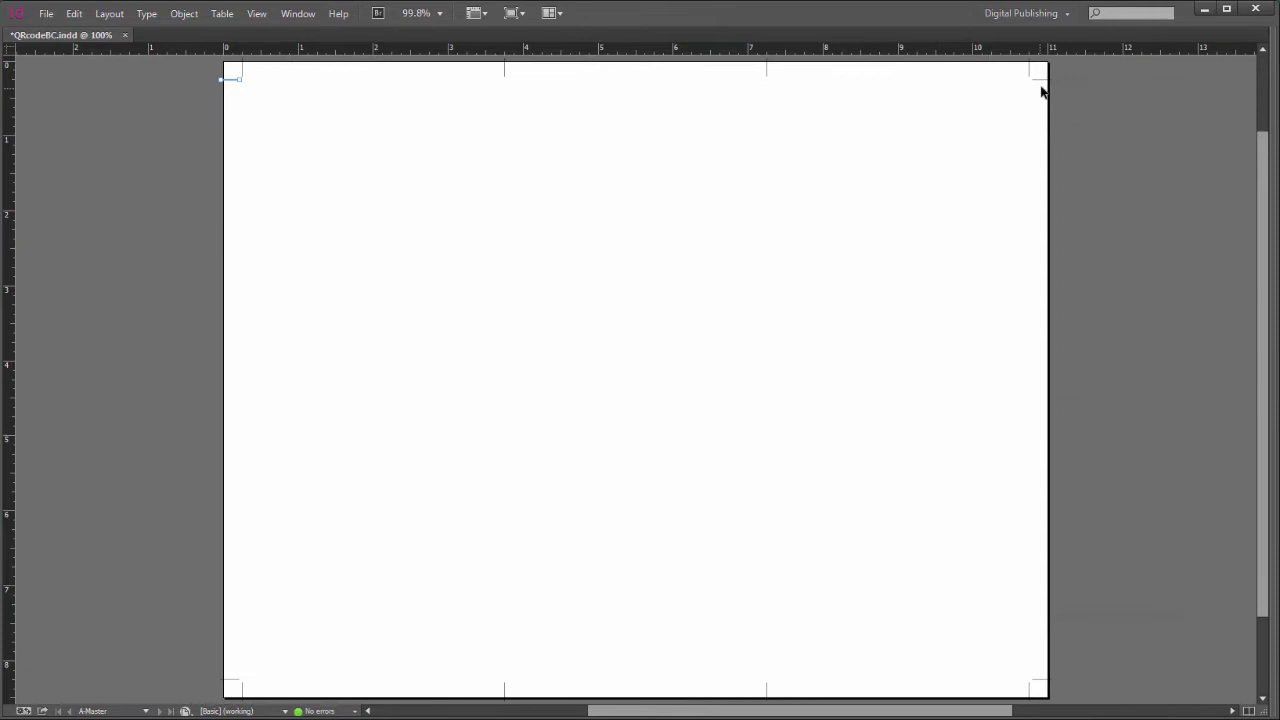
{"action": "key", "text": "Tab"}
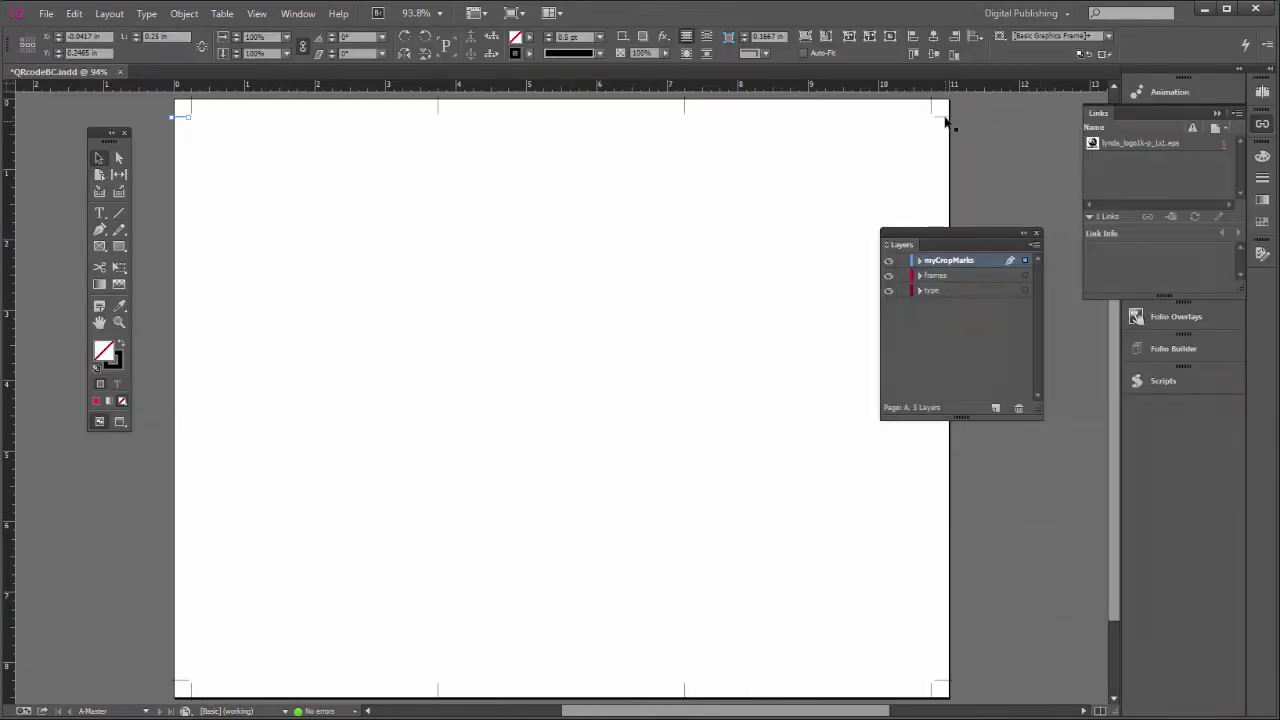
{"action": "left_click", "coordinate": [946, 117]}
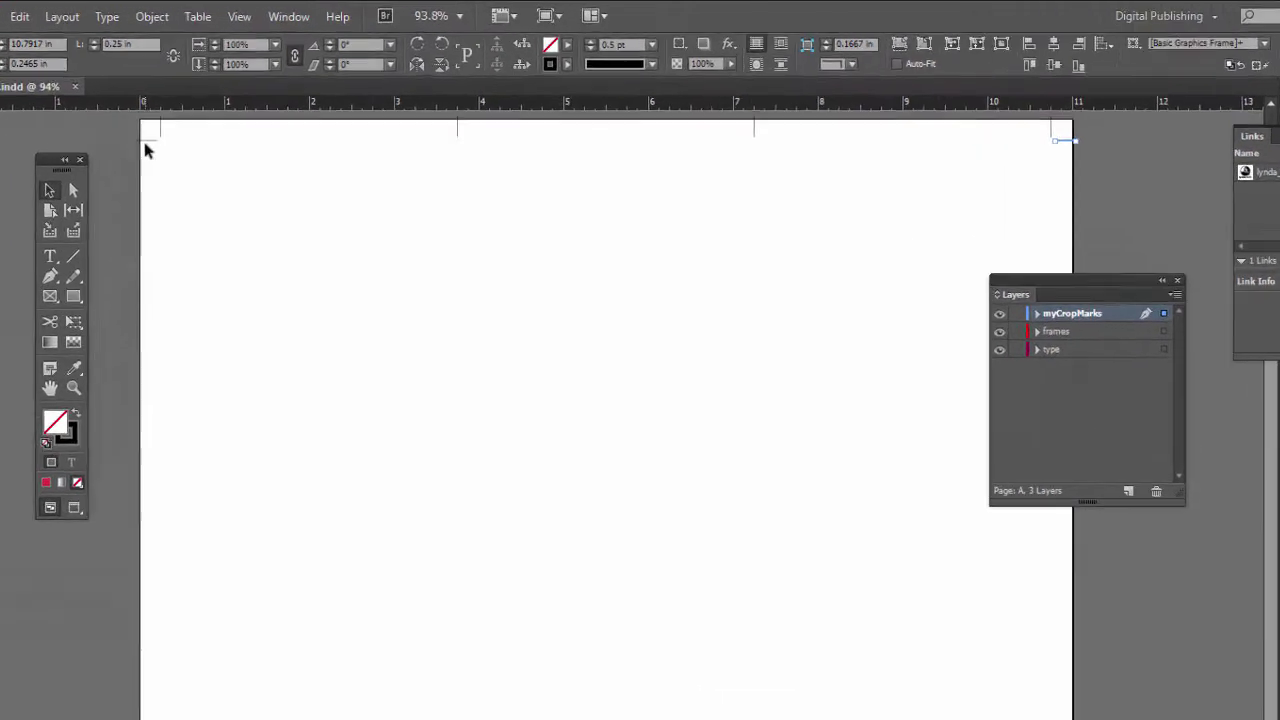
{"action": "left_click", "coordinate": [133, 150], "text": "shift"}
{"action": "left_click", "coordinate": [5, 17]}
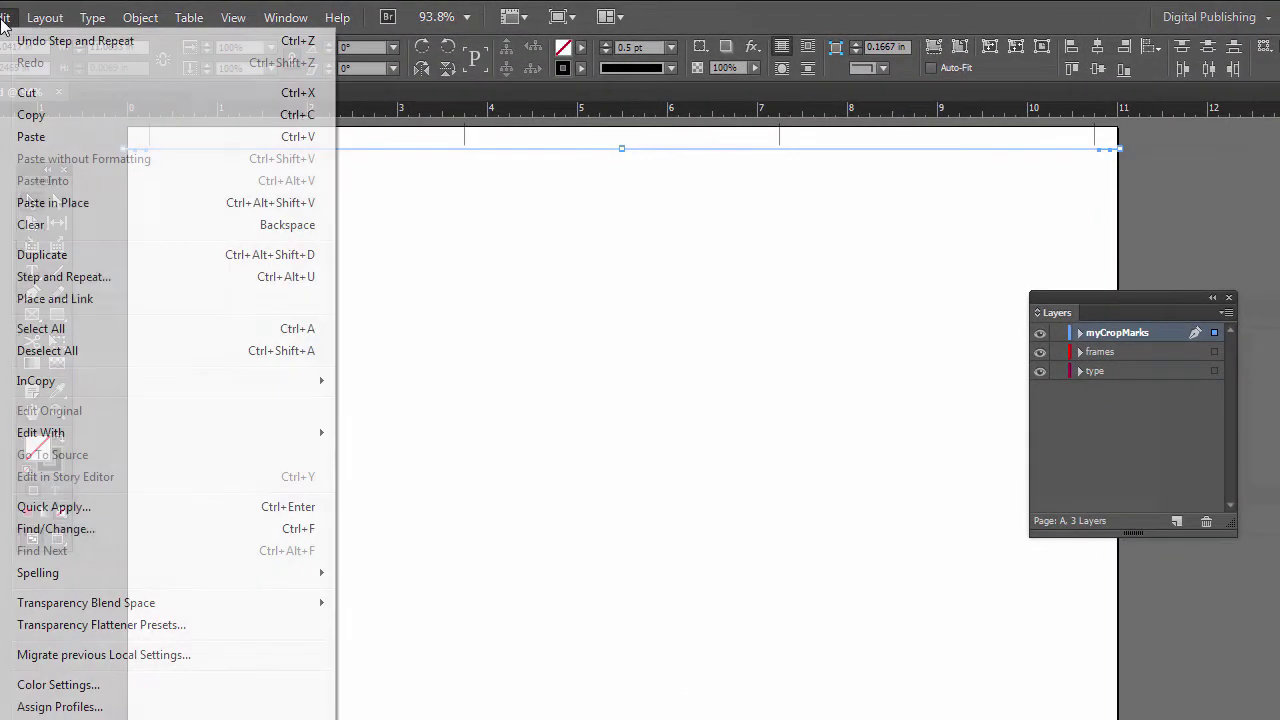
{"action": "left_click", "coordinate": [121, 277]}
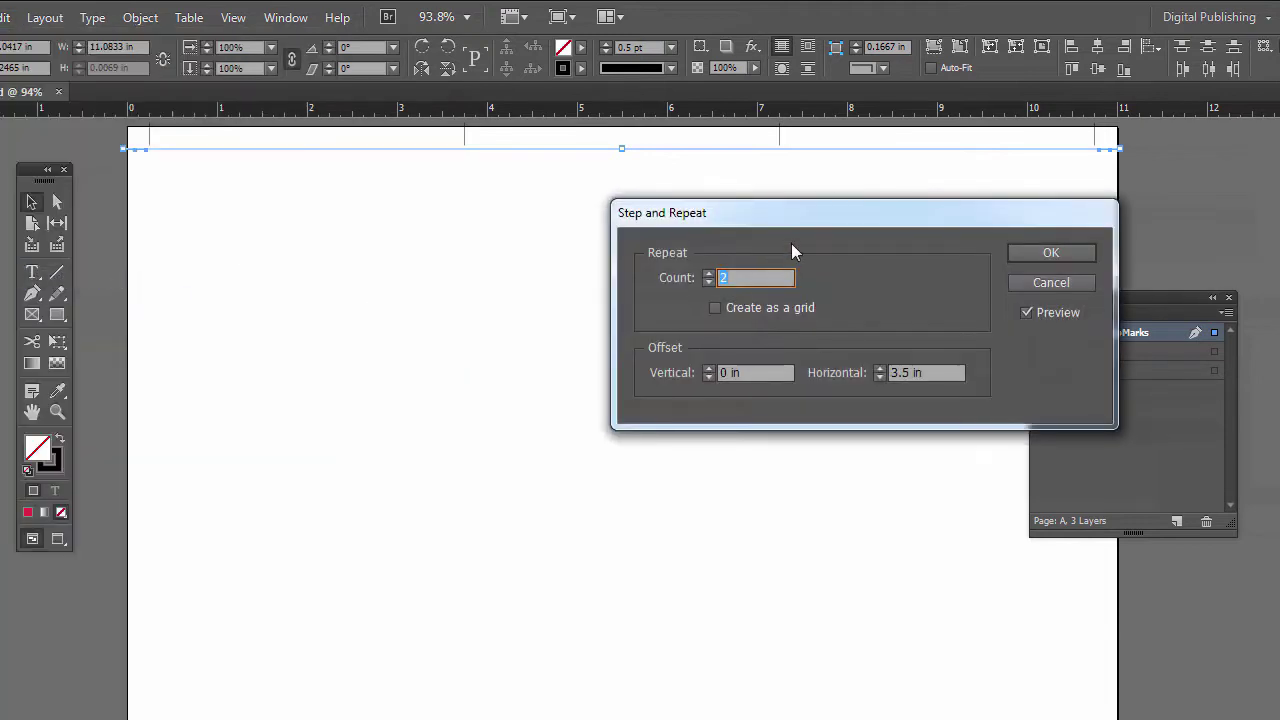
Repeat them 3 times at a 2 in vertical and 0 in horizontal offset, then deselect
{"action": "left_click_drag", "start_coordinate": [807, 214], "coordinate": [808, 330]}
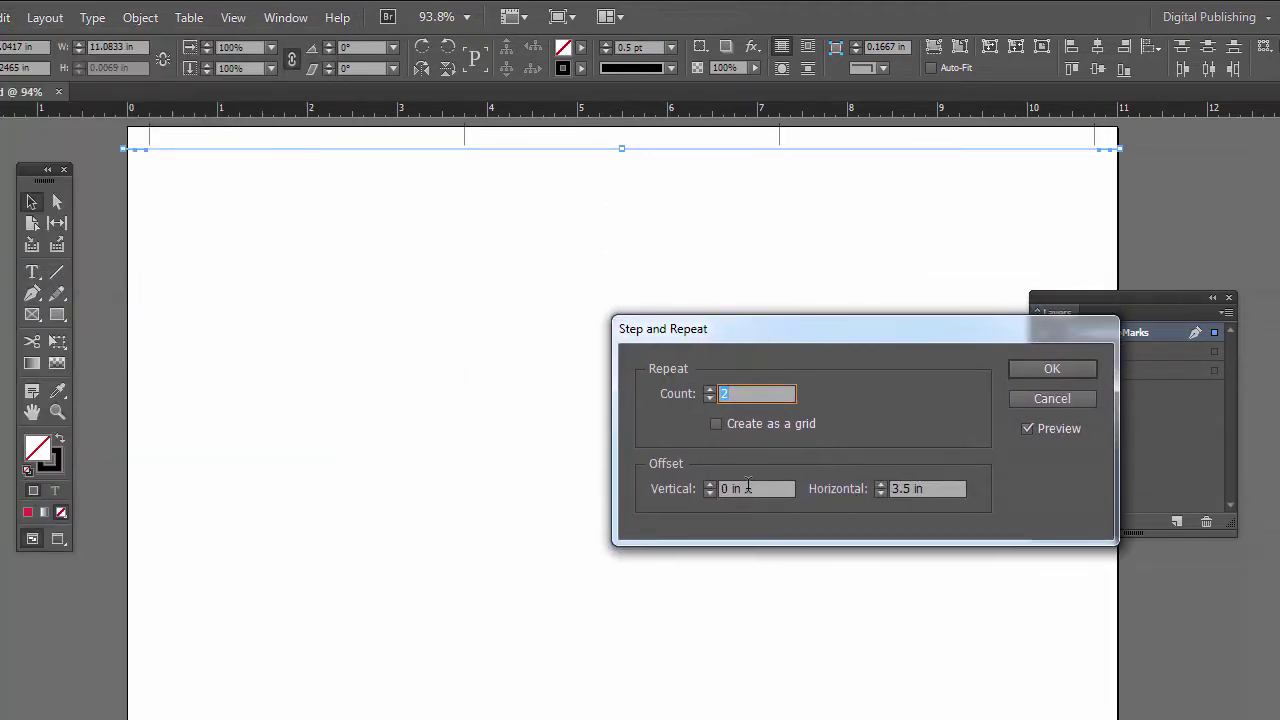
{"action": "key", "text": "Tab"}
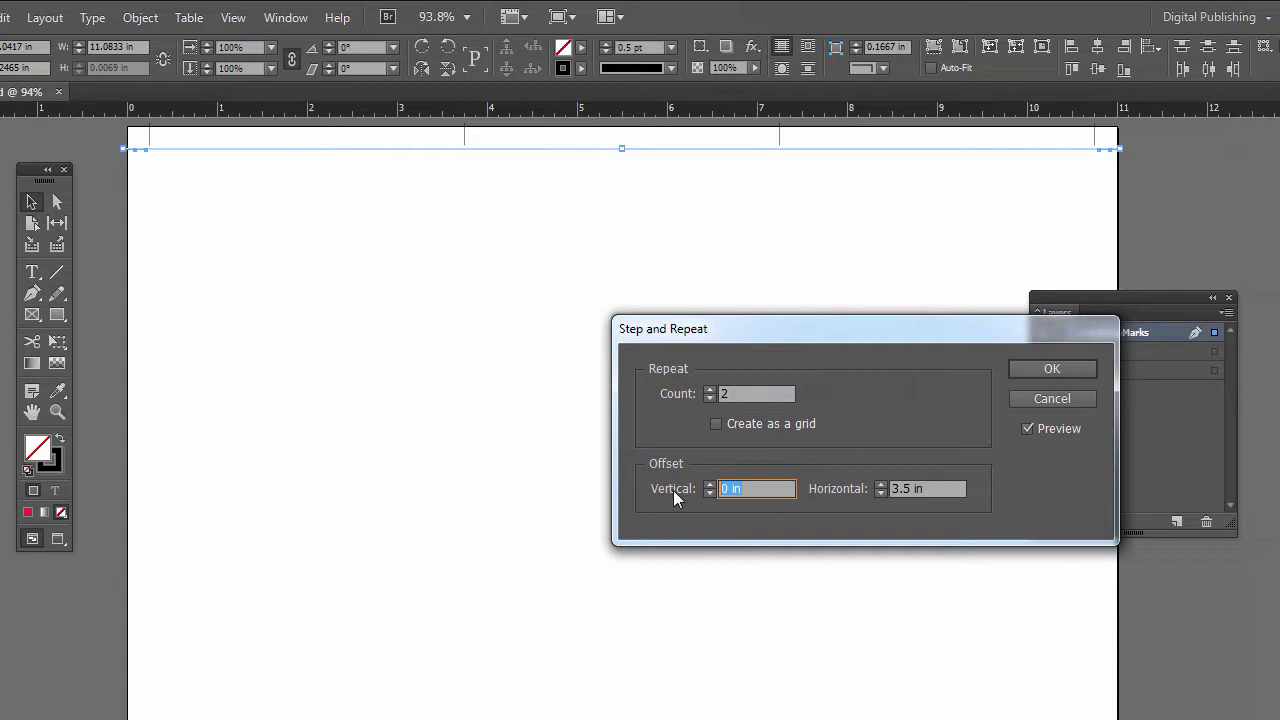
{"action": "type", "text": "2"}
{"action": "key", "text": "Tab"}
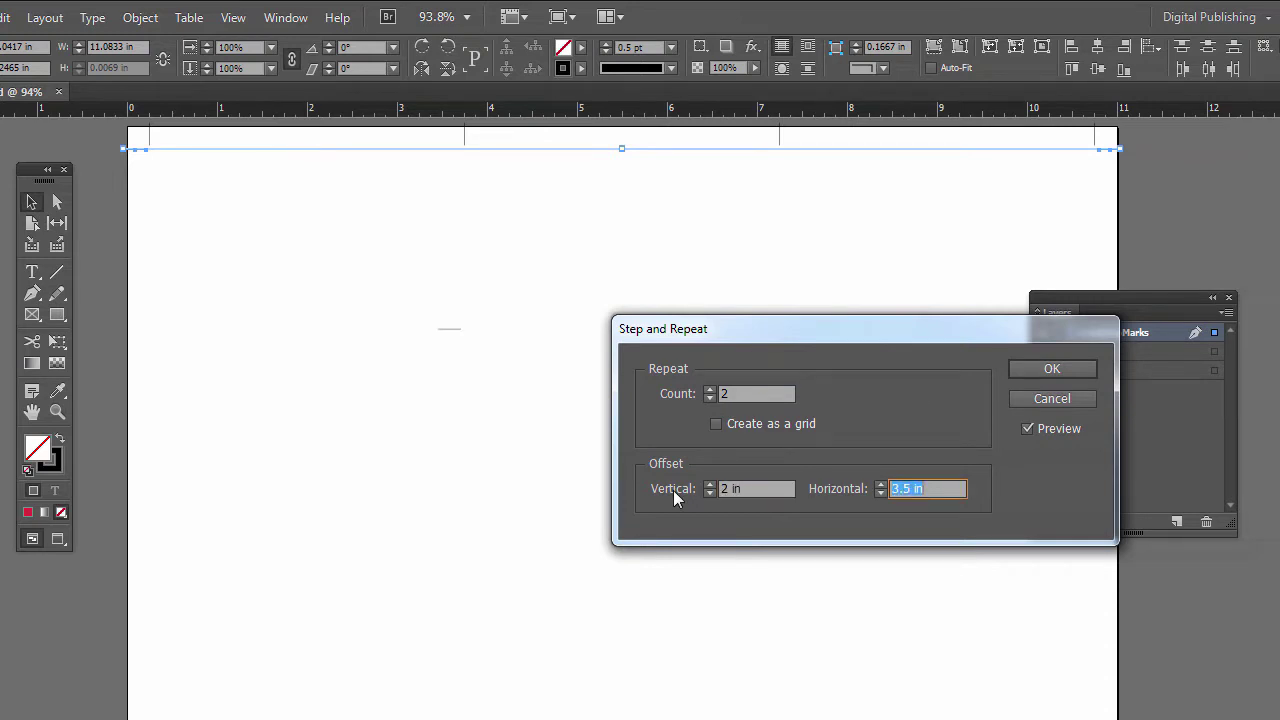
{"action": "type", "text": "0"}
{"action": "key", "text": "Tab"}
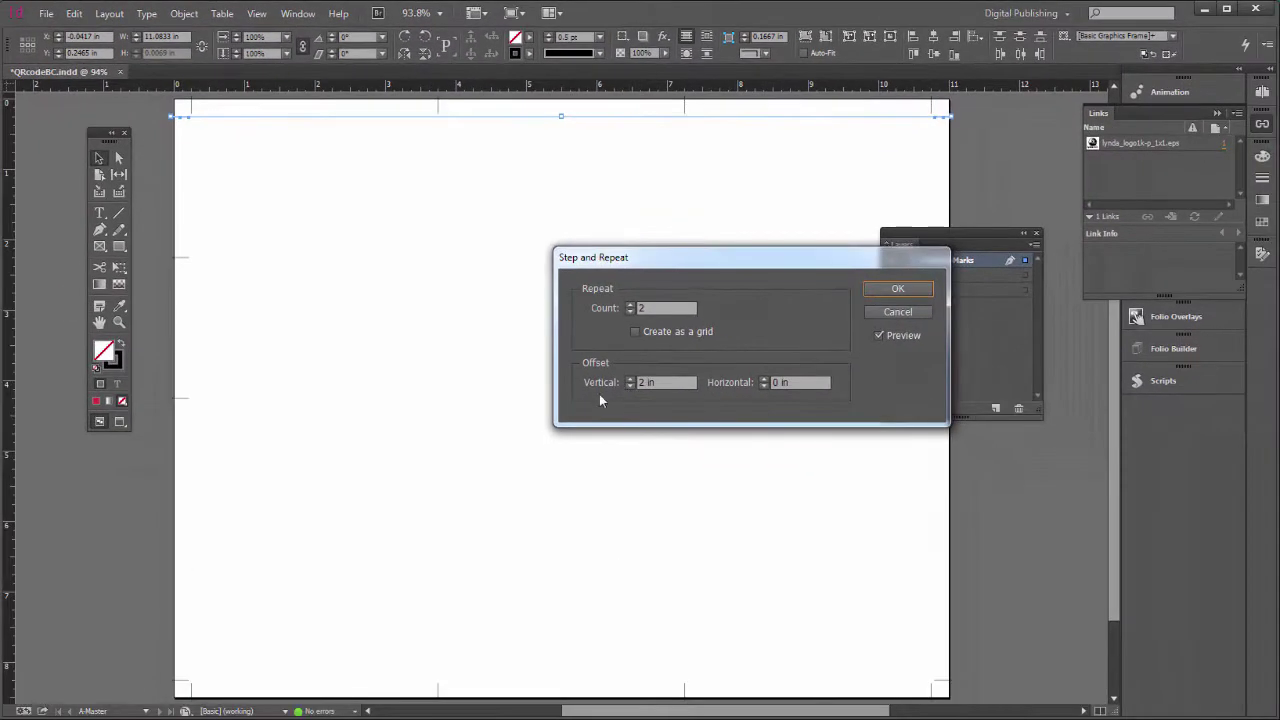
{"action": "left_click", "coordinate": [630, 306]}
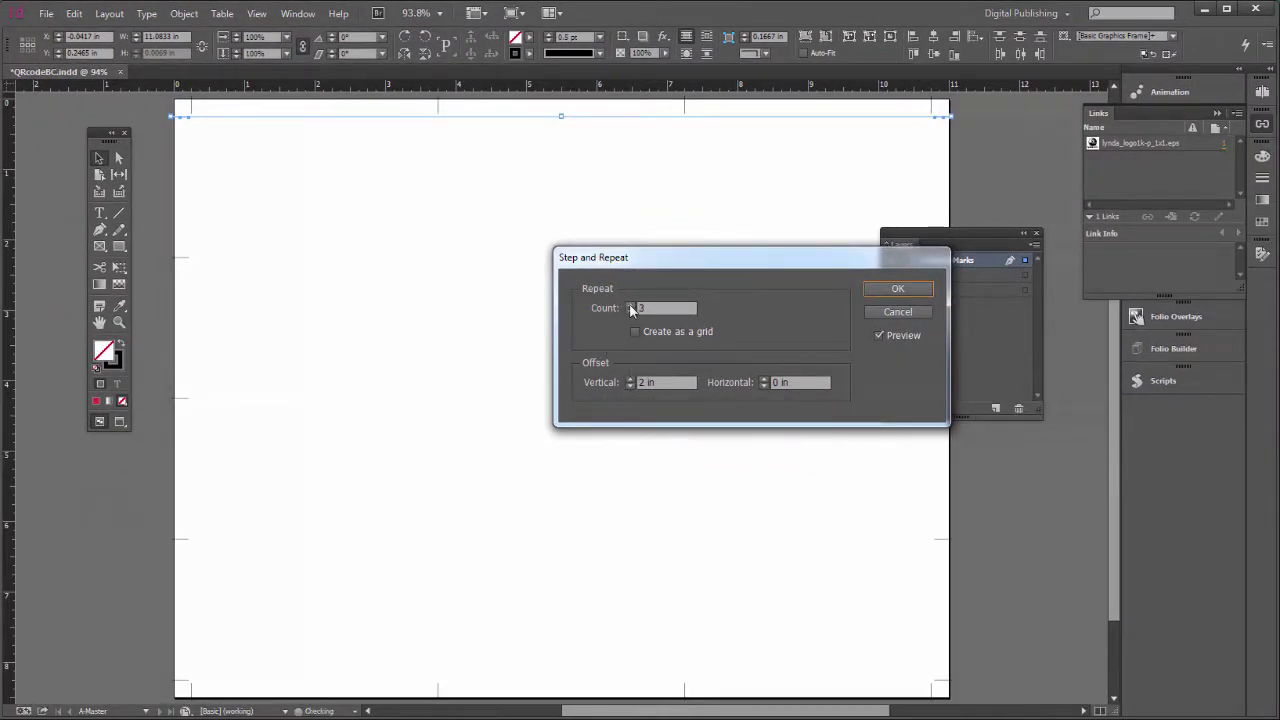
{"action": "left_click", "coordinate": [912, 291]}
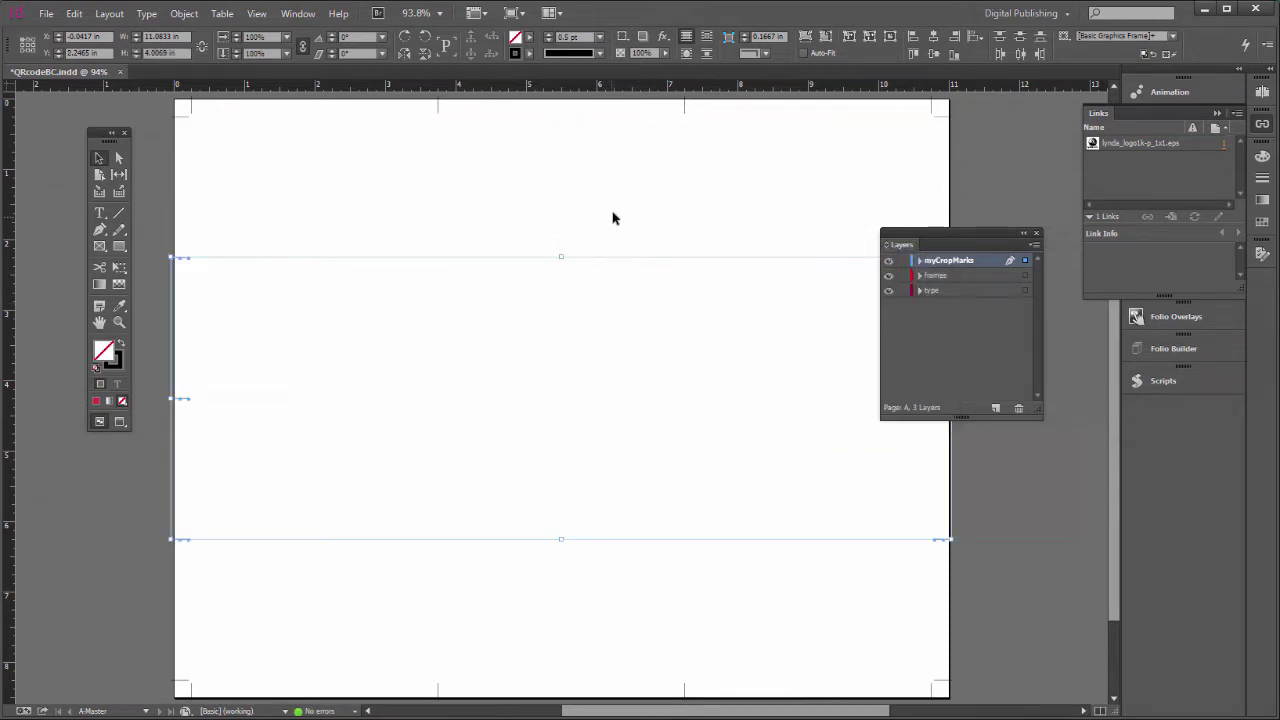
{"action": "left_click", "coordinate": [1000, 178]}
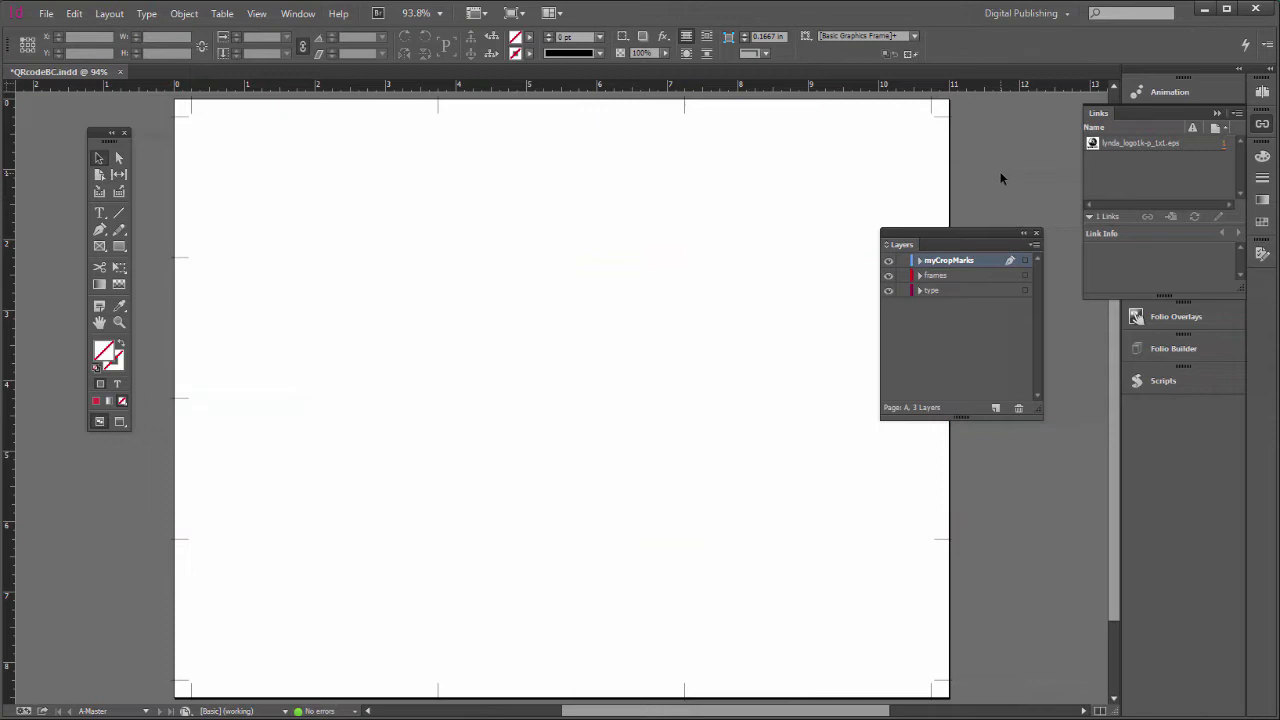
Show guides, switch to page 1, and move the card group into the top-left grid cell
{"action": "key", "text": "w"}
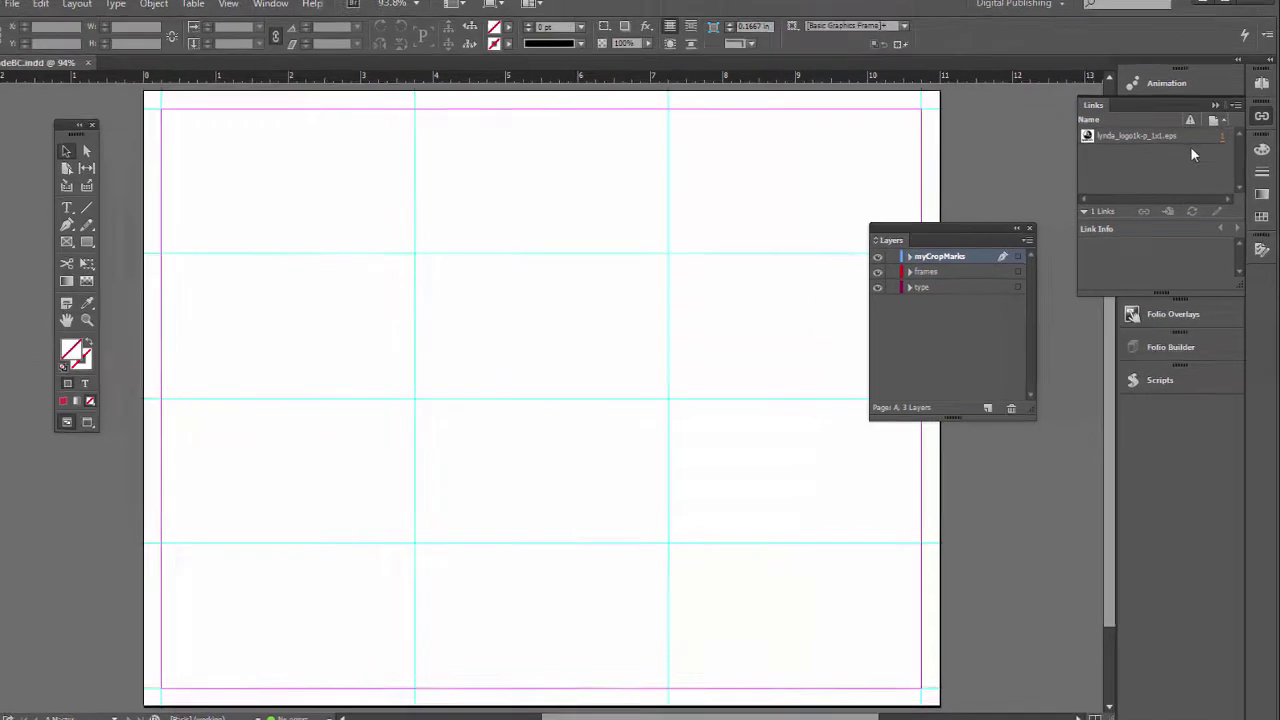
{"action": "left_click", "coordinate": [1262, 83]}
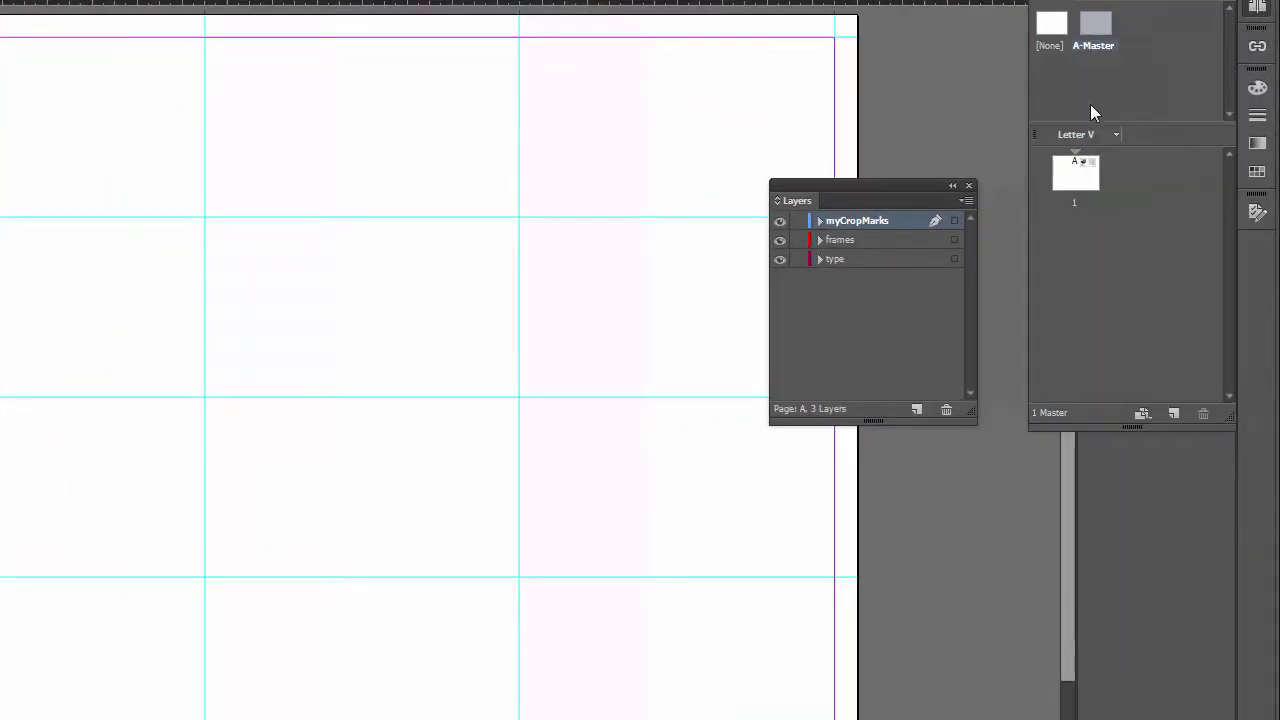
{"action": "double_click", "coordinate": [1084, 177]}
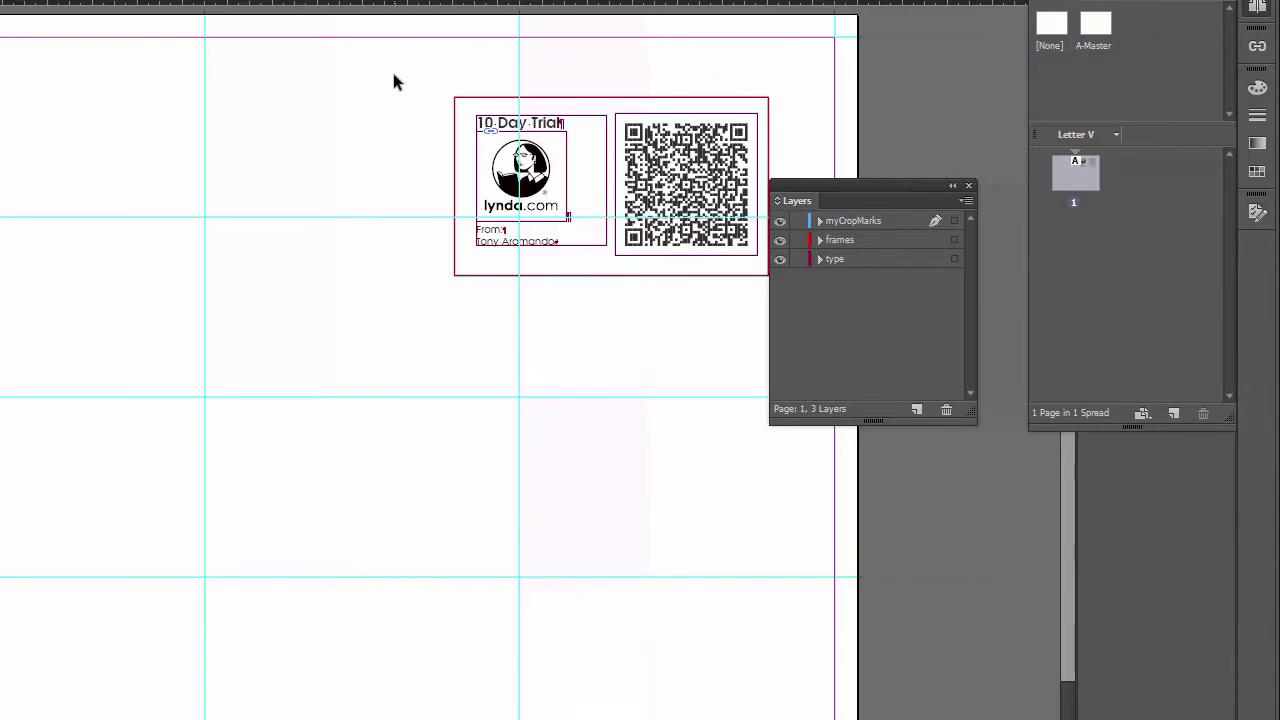
{"action": "left_click_drag", "start_coordinate": [875, 186], "coordinate": [947, 158]}
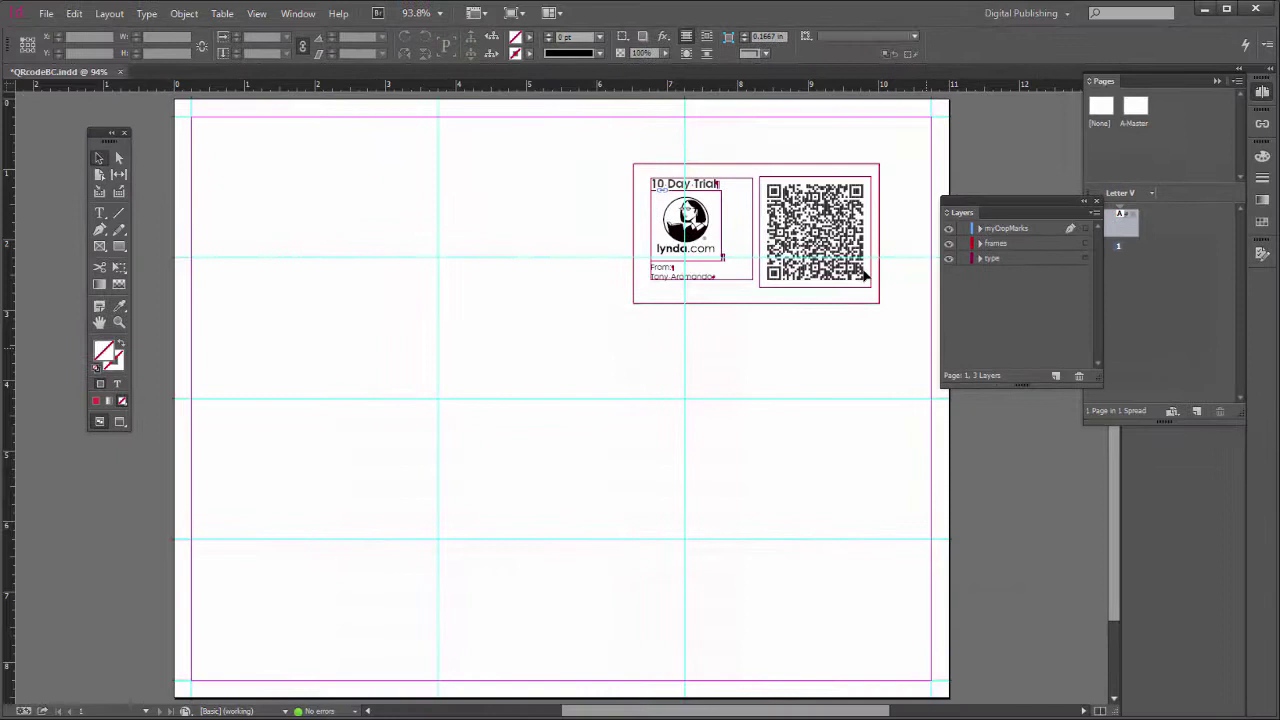
{"action": "left_click", "coordinate": [866, 276]}
{"action": "left_click_drag", "start_coordinate": [845, 207], "coordinate": [401, 158]}
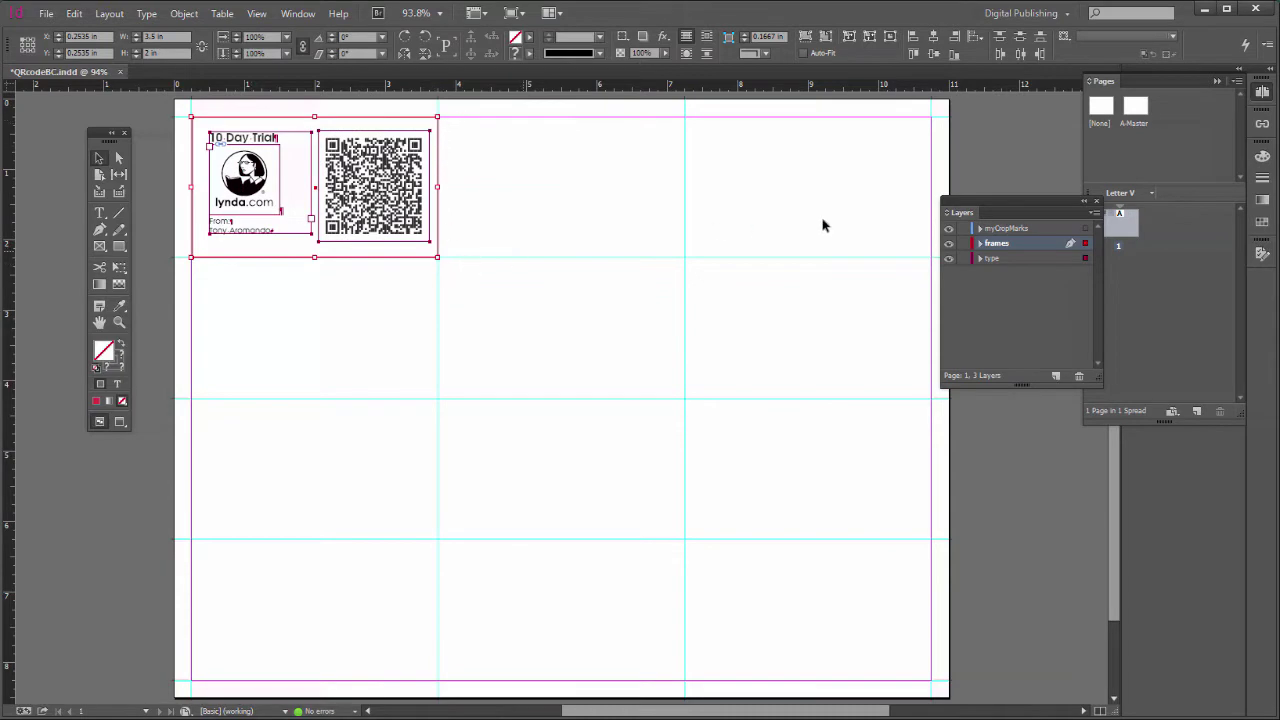
Make the type layer active, close the Layers panel, and marquee-select the whole card group
{"action": "left_click_drag", "start_coordinate": [997, 204], "coordinate": [641, 141]}
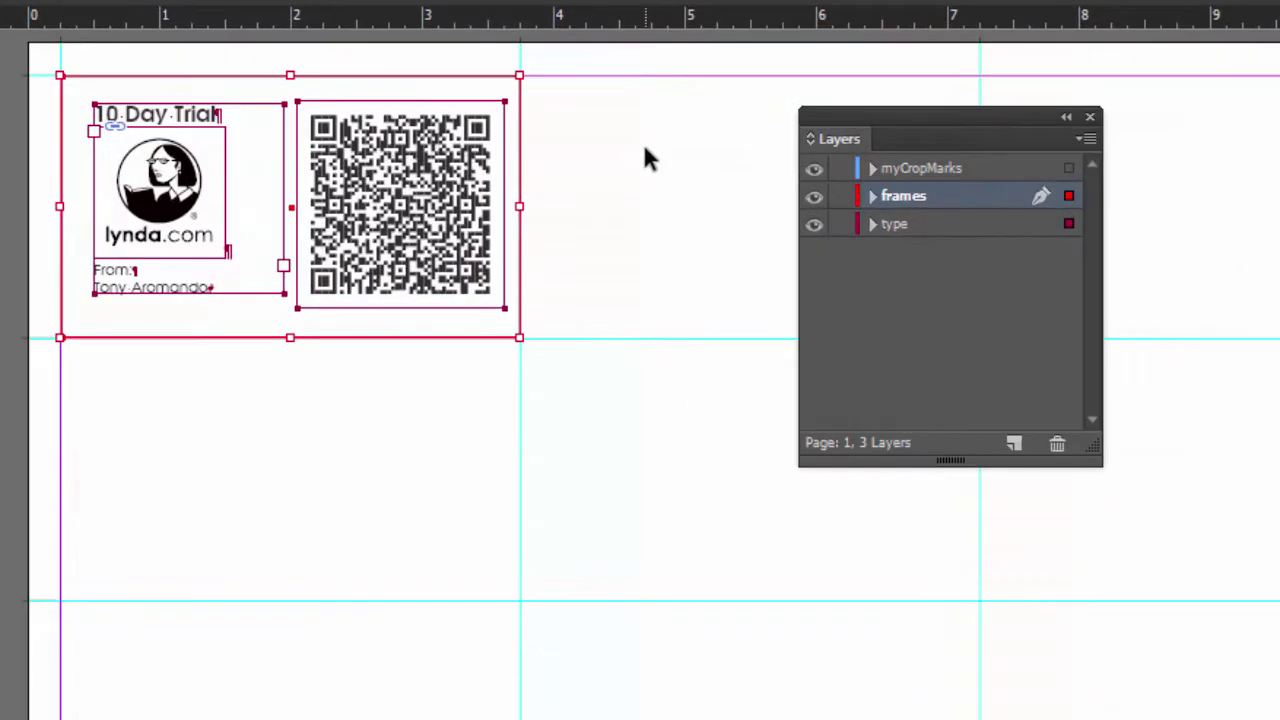
{"action": "left_click", "coordinate": [814, 197]}
{"action": "left_click", "coordinate": [638, 221]}
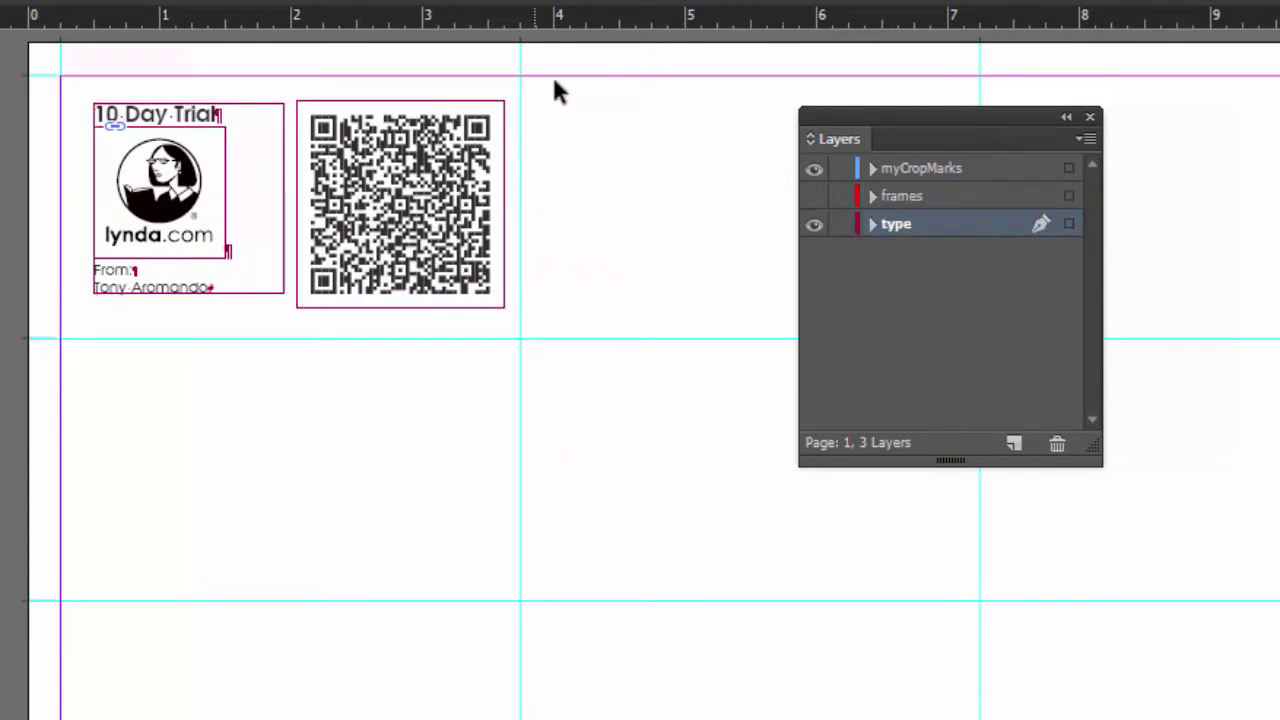
{"action": "left_click", "coordinate": [814, 196]}
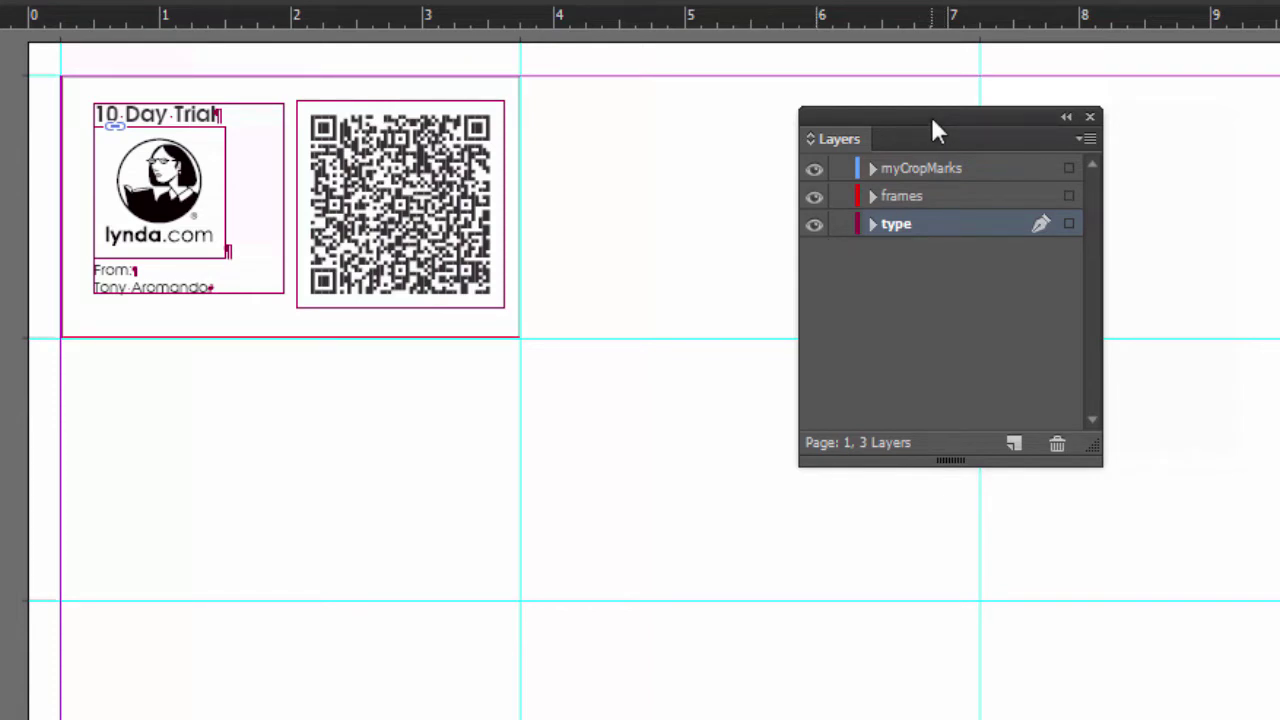
{"action": "left_click_drag", "start_coordinate": [931, 122], "coordinate": [1279, 132]}
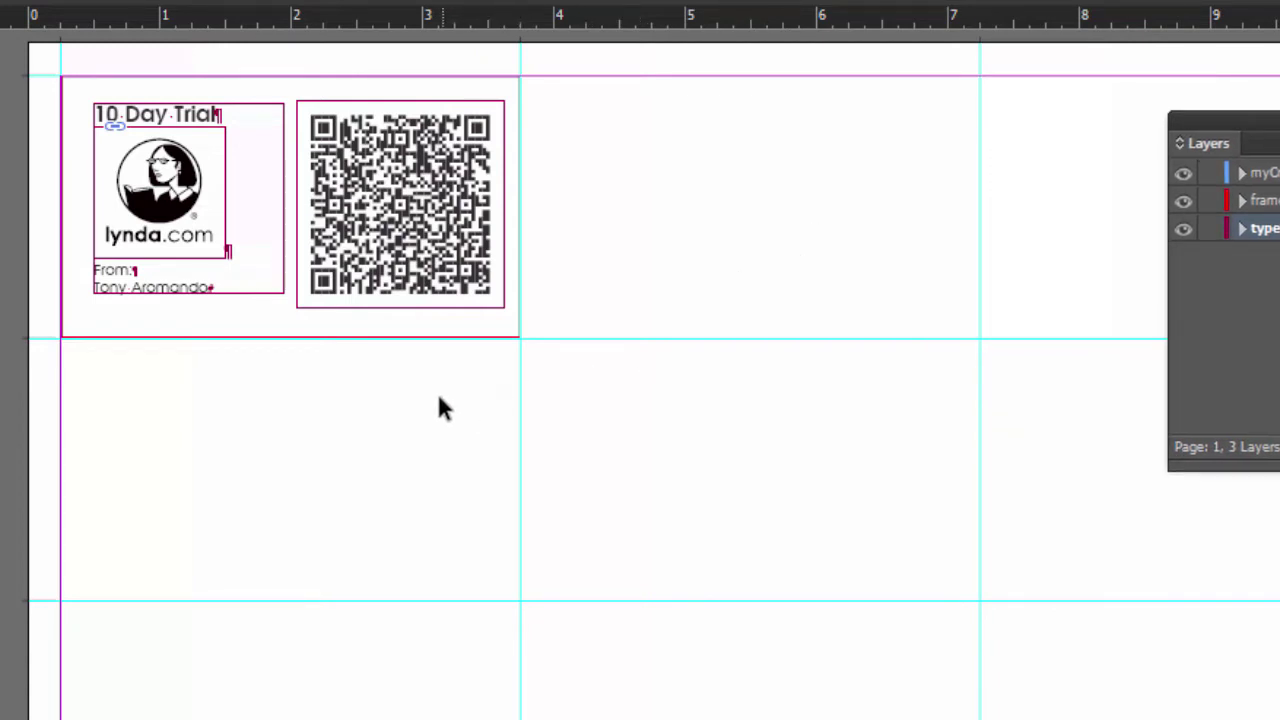
{"action": "key", "text": "F7"}
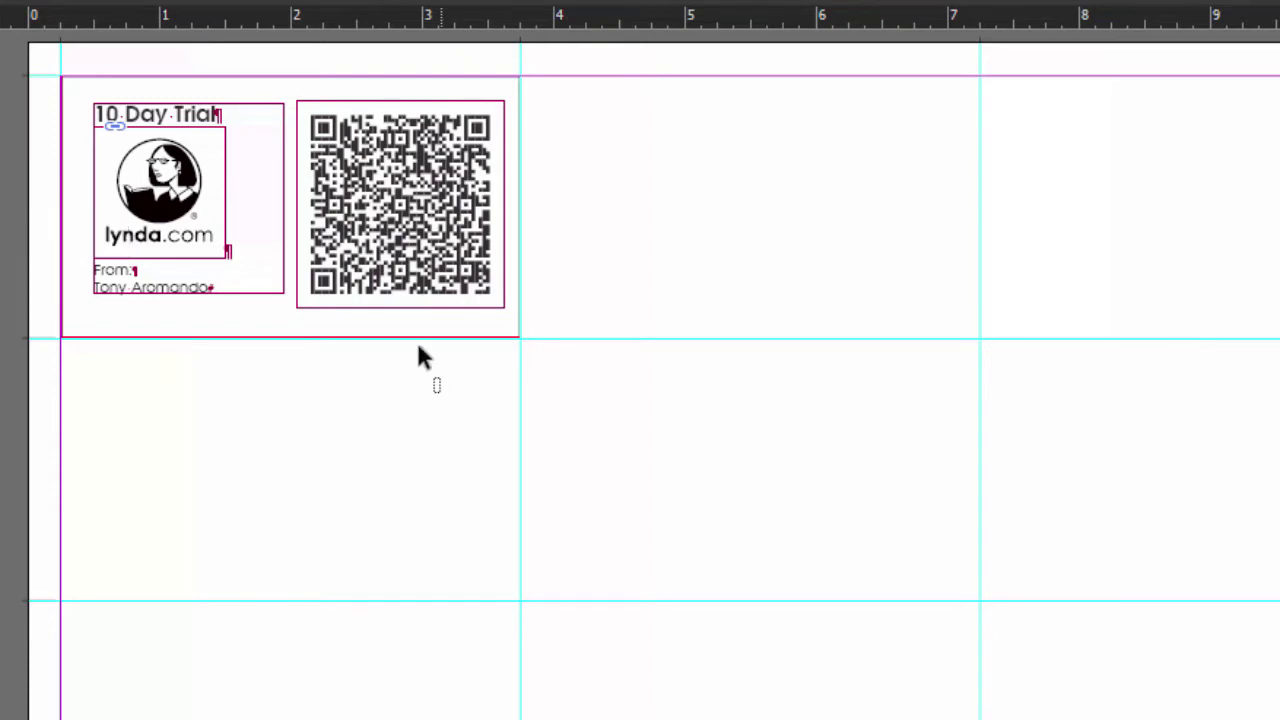
{"action": "left_click_drag", "start_coordinate": [440, 391], "coordinate": [162, 72]}
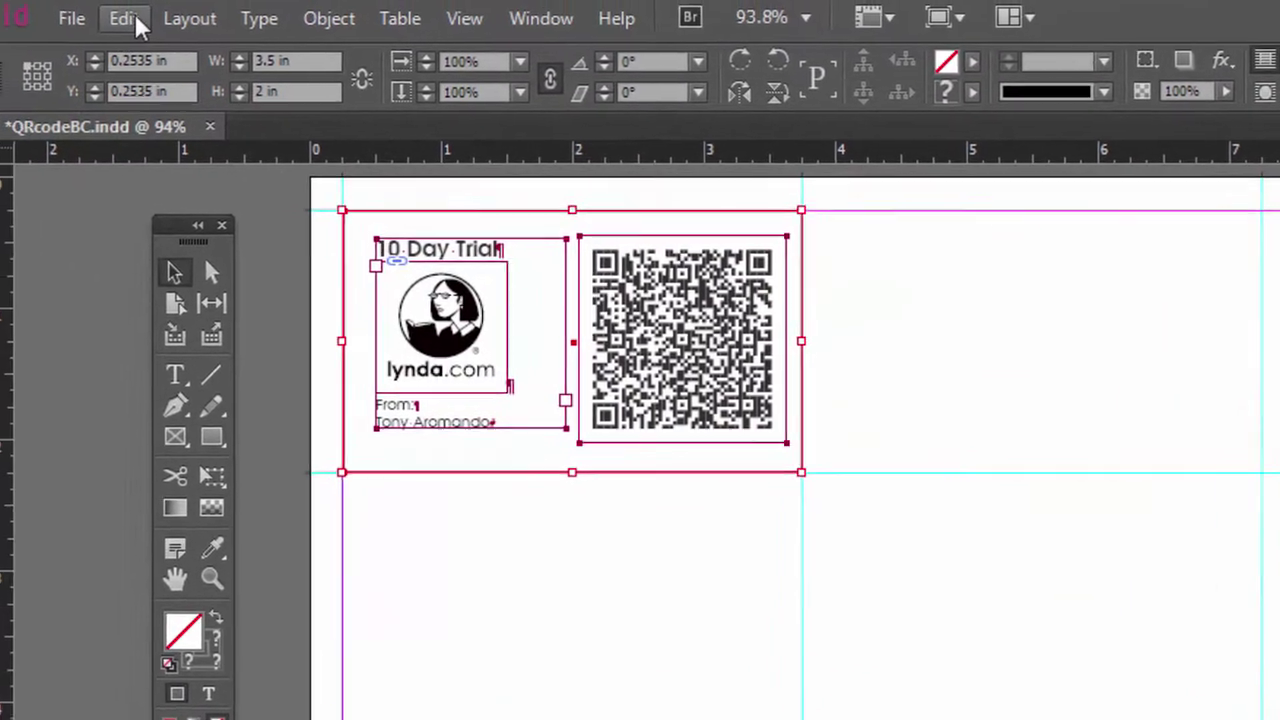
Start Edit > Place and Link, then cancel the loaded placement and close the Content Conveyor
{"action": "left_click", "coordinate": [138, 22]}
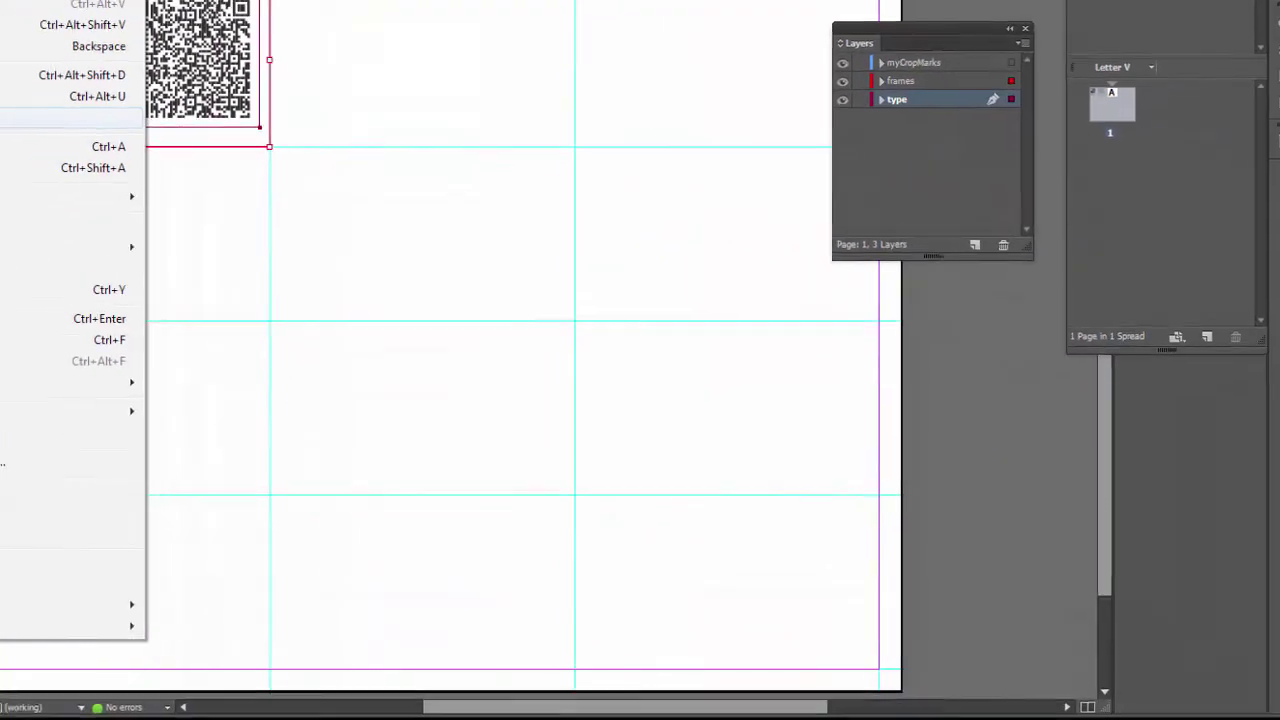
{"action": "left_click", "coordinate": [328, 440]}
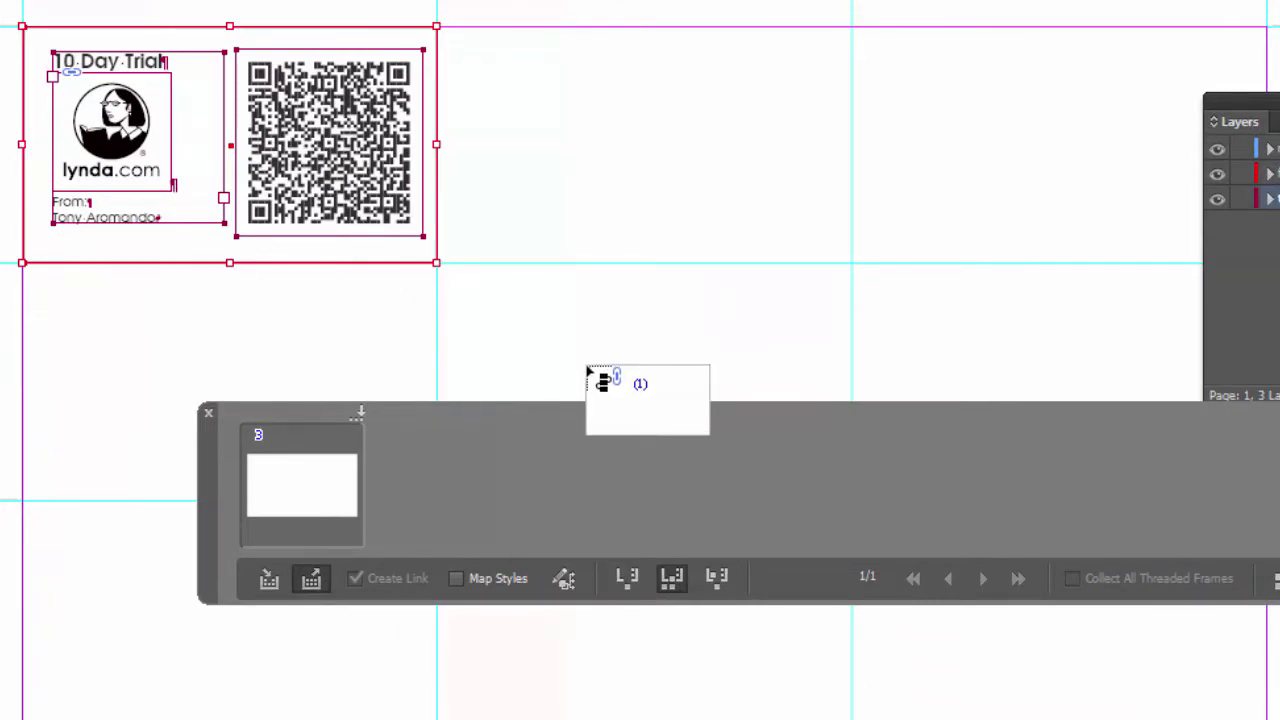
{"action": "key", "text": "Escape"}
{"action": "left_click", "coordinate": [593, 366]}
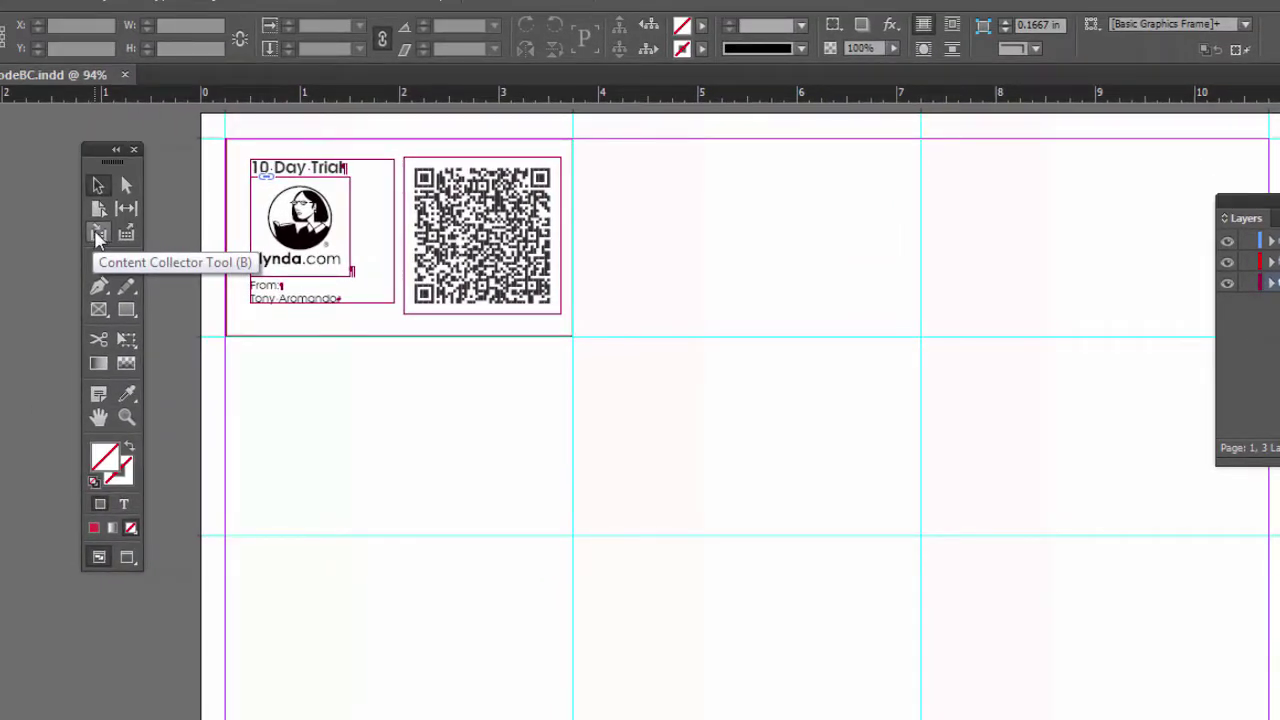
Collect the card group with the Content Collector, then switch to the Content Placer for linked copies
{"action": "left_click", "coordinate": [96, 232]}
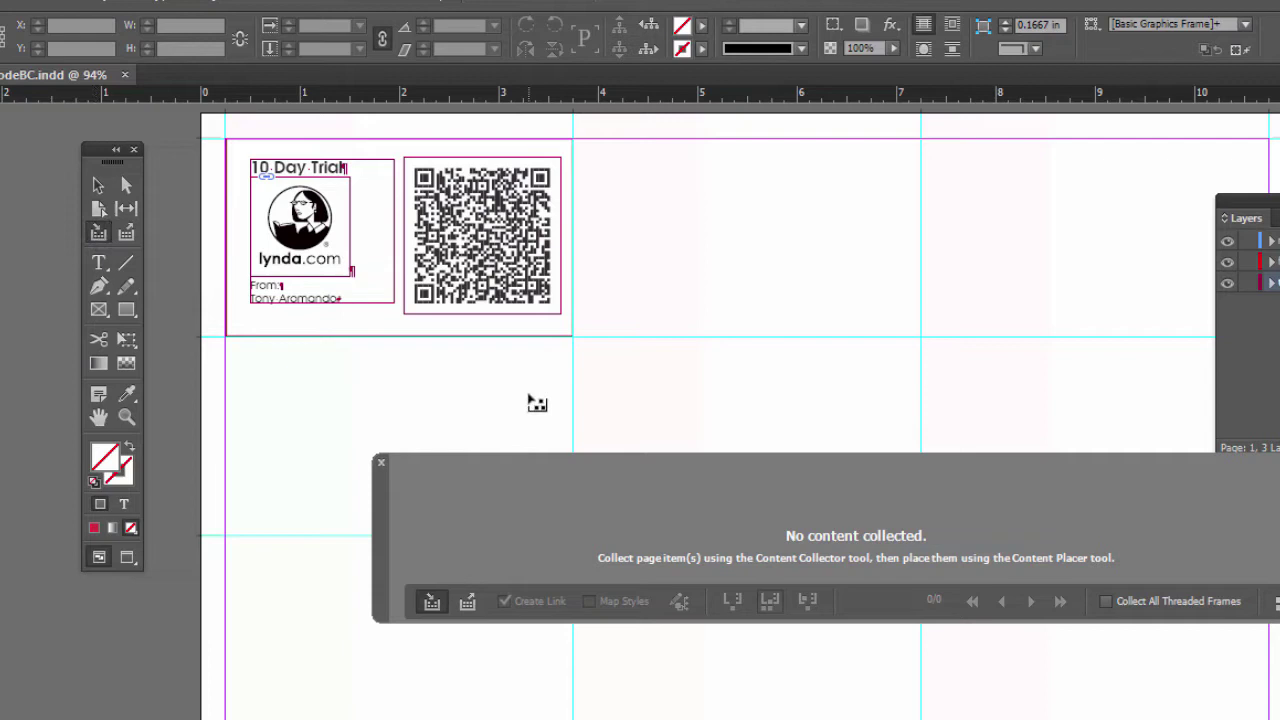
{"action": "left_click_drag", "start_coordinate": [529, 395], "coordinate": [277, 125]}
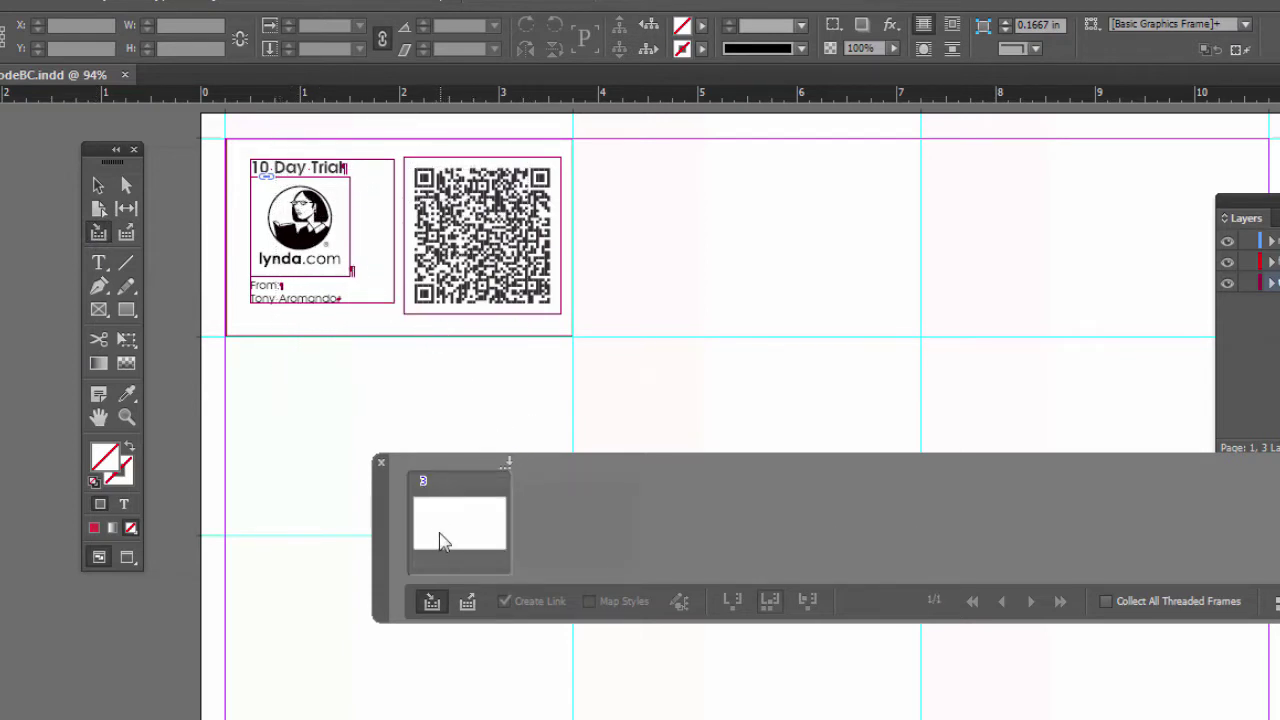
{"action": "left_click_drag", "start_coordinate": [380, 557], "coordinate": [336, 545]}
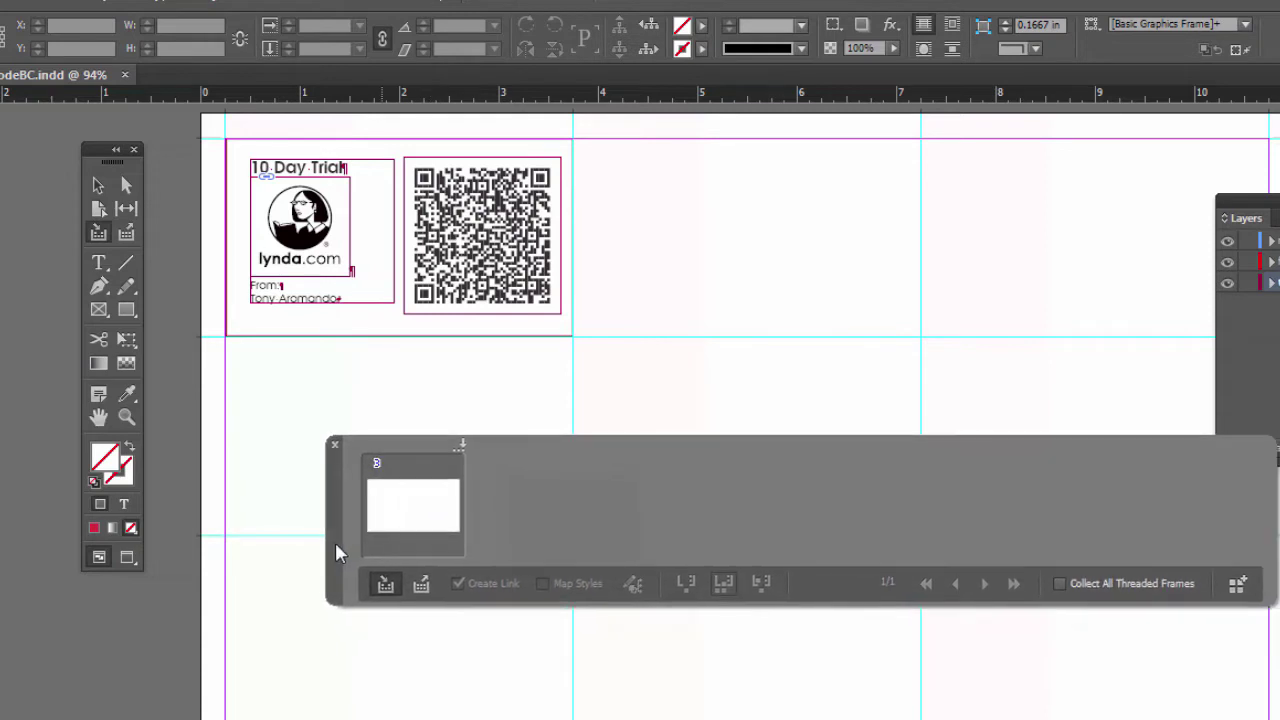
{"action": "left_click", "coordinate": [421, 587]}
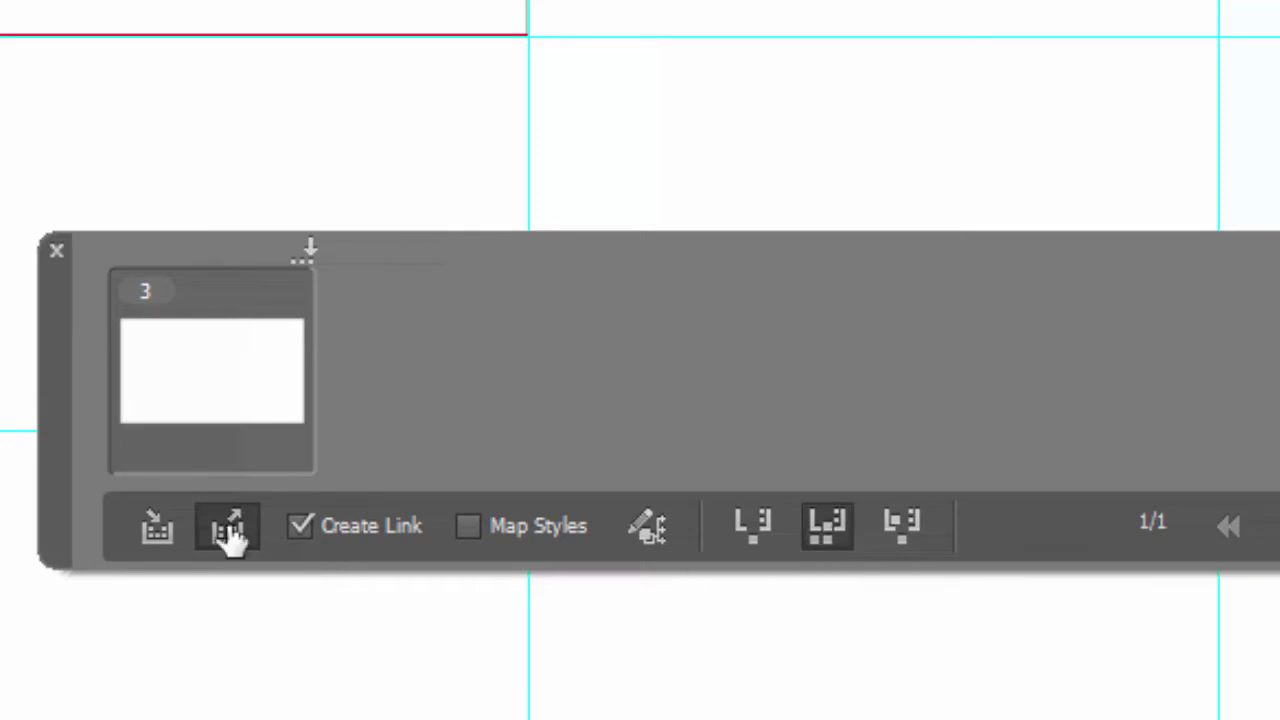
Place linked card copies in the three left-column cells below the first card and the top-middle cell
{"action": "left_click_drag", "start_coordinate": [51, 486], "coordinate": [690, 170]}
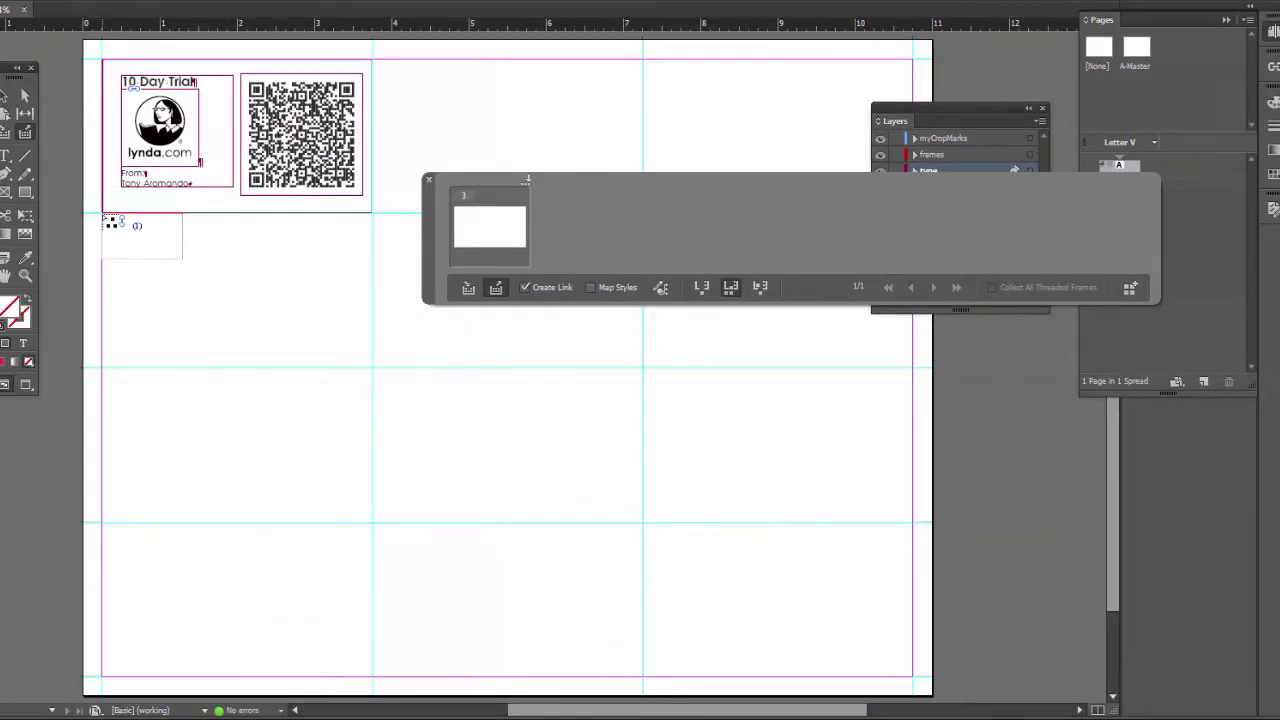
{"action": "left_click", "coordinate": [102, 215]}
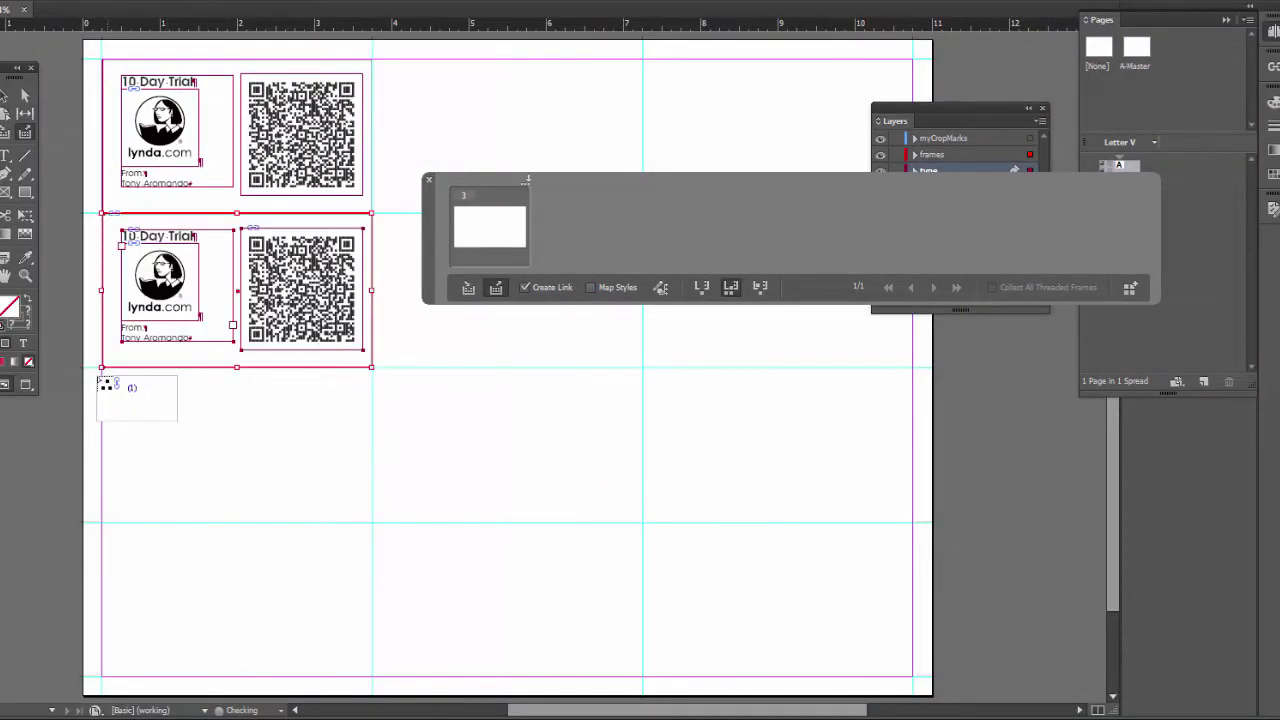
{"action": "left_click_drag", "start_coordinate": [104, 372], "coordinate": [105, 373]}
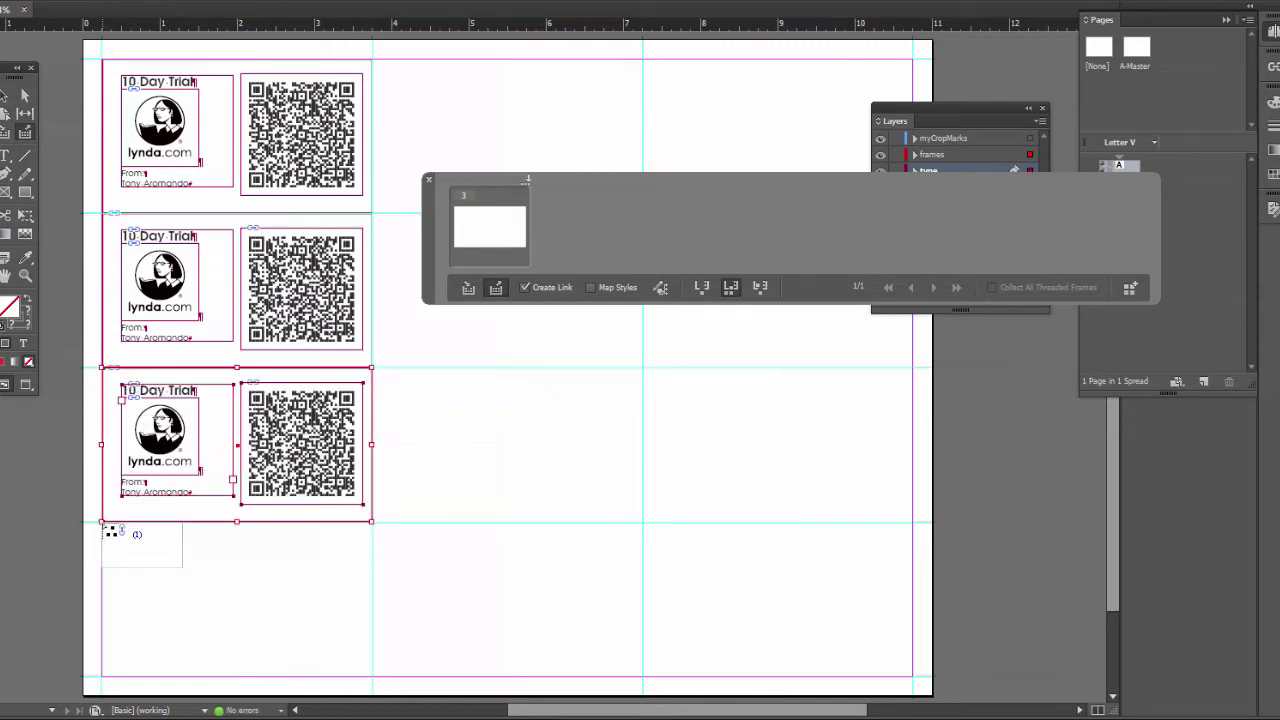
{"action": "left_click_drag", "start_coordinate": [106, 530], "coordinate": [106, 529]}
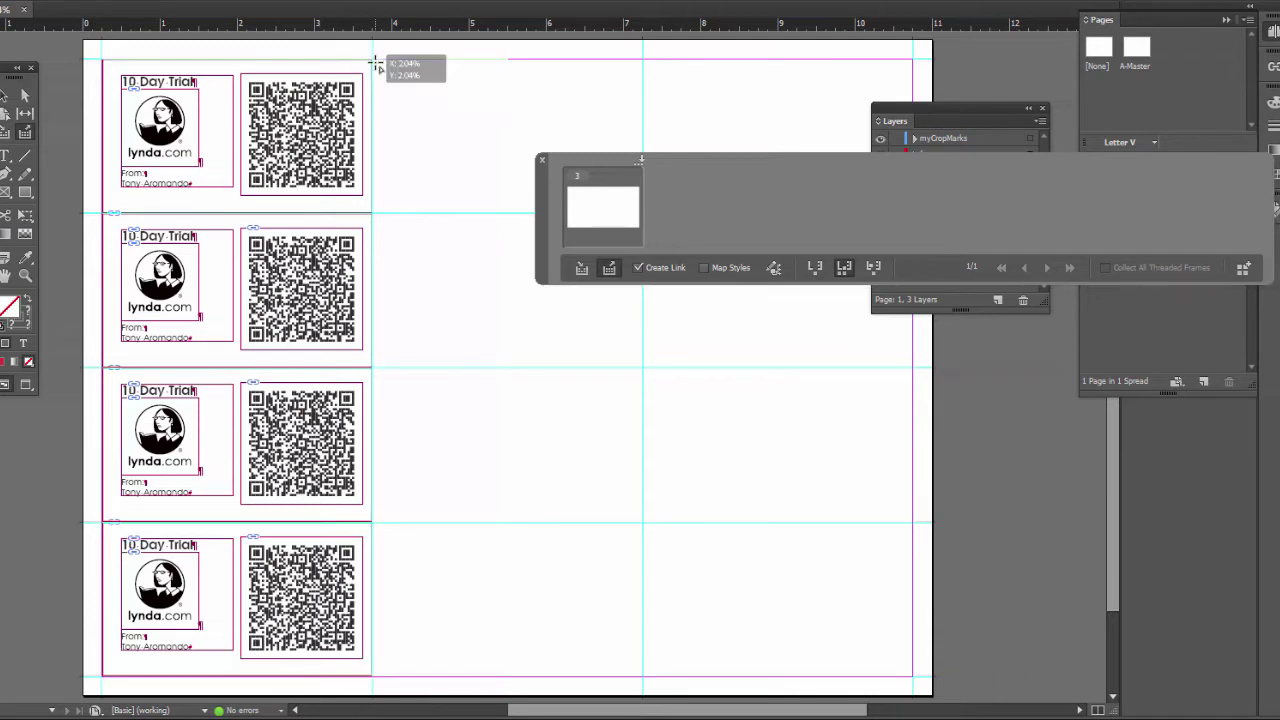
{"action": "left_click", "coordinate": [377, 64]}
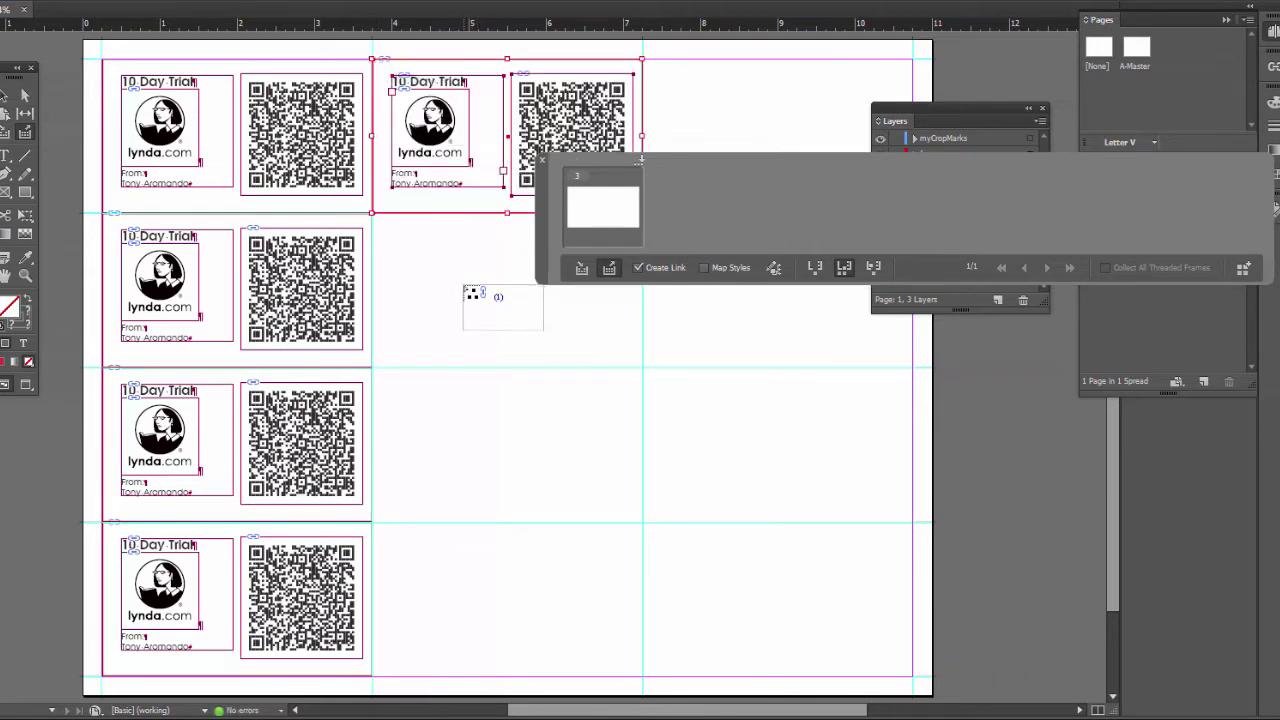
{"action": "left_click_drag", "start_coordinate": [542, 256], "coordinate": [456, 279]}
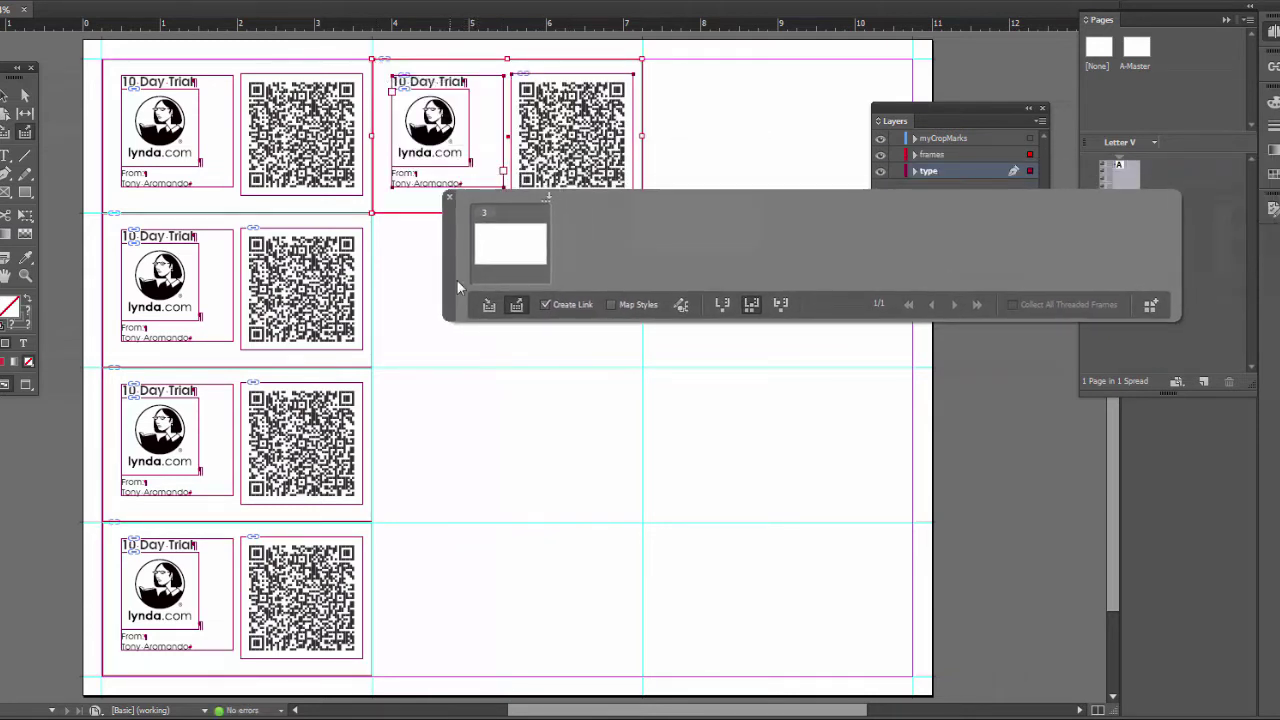
Close the conveyor, lock the myCropMarks layer, and select the lower three left-column cards
{"action": "left_click", "coordinate": [449, 199]}
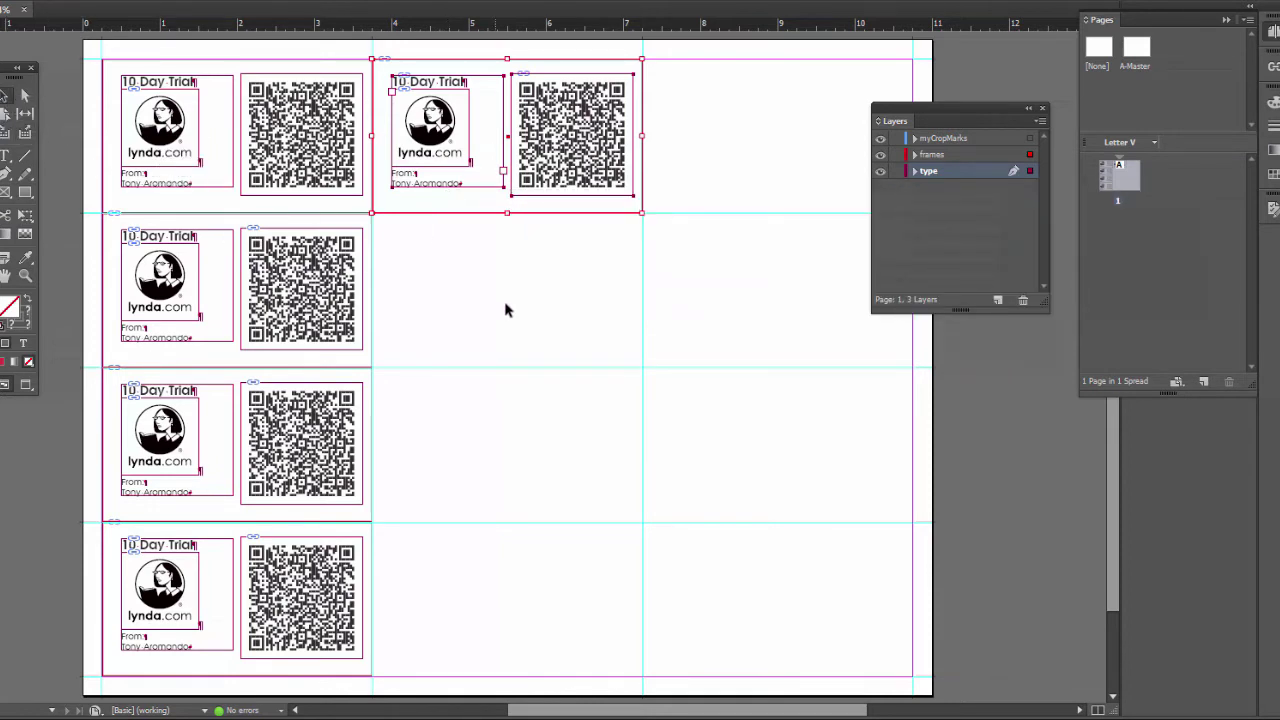
{"action": "left_click", "coordinate": [549, 296]}
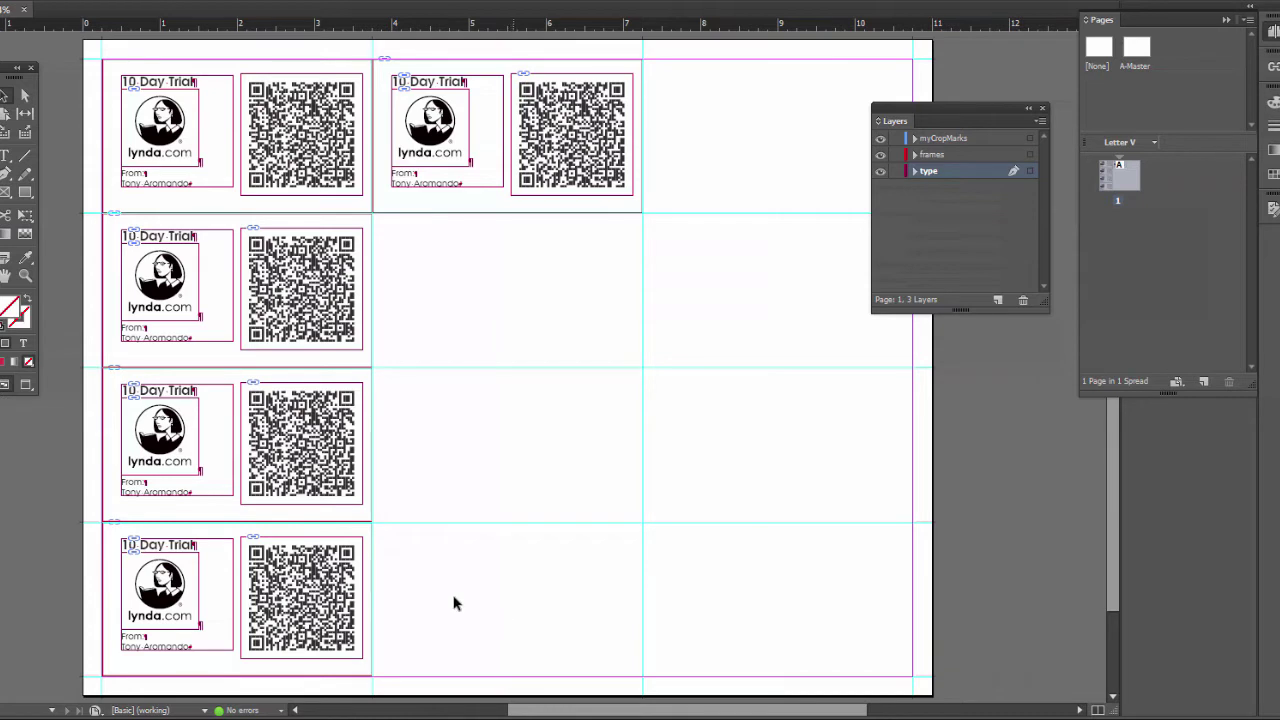
{"action": "left_click_drag", "start_coordinate": [514, 620], "coordinate": [89, 277]}
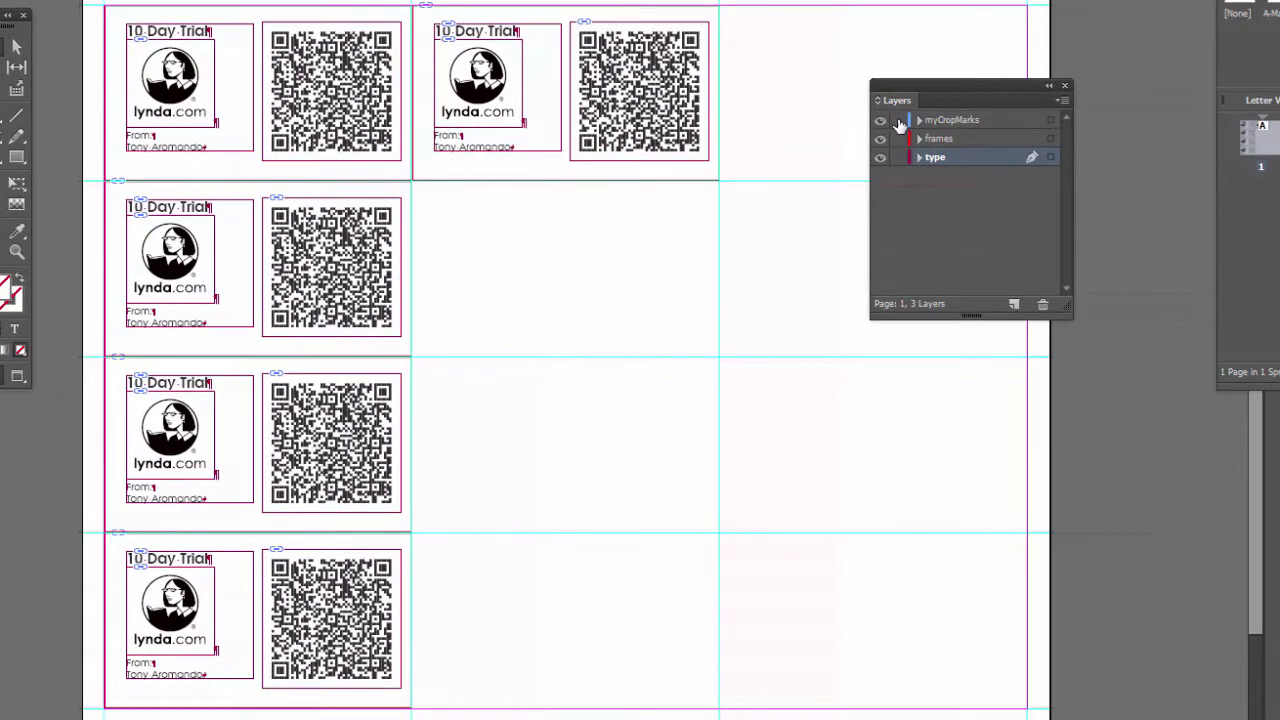
{"action": "left_click", "coordinate": [899, 121]}
{"action": "left_click_drag", "start_coordinate": [536, 658], "coordinate": [89, 273]}
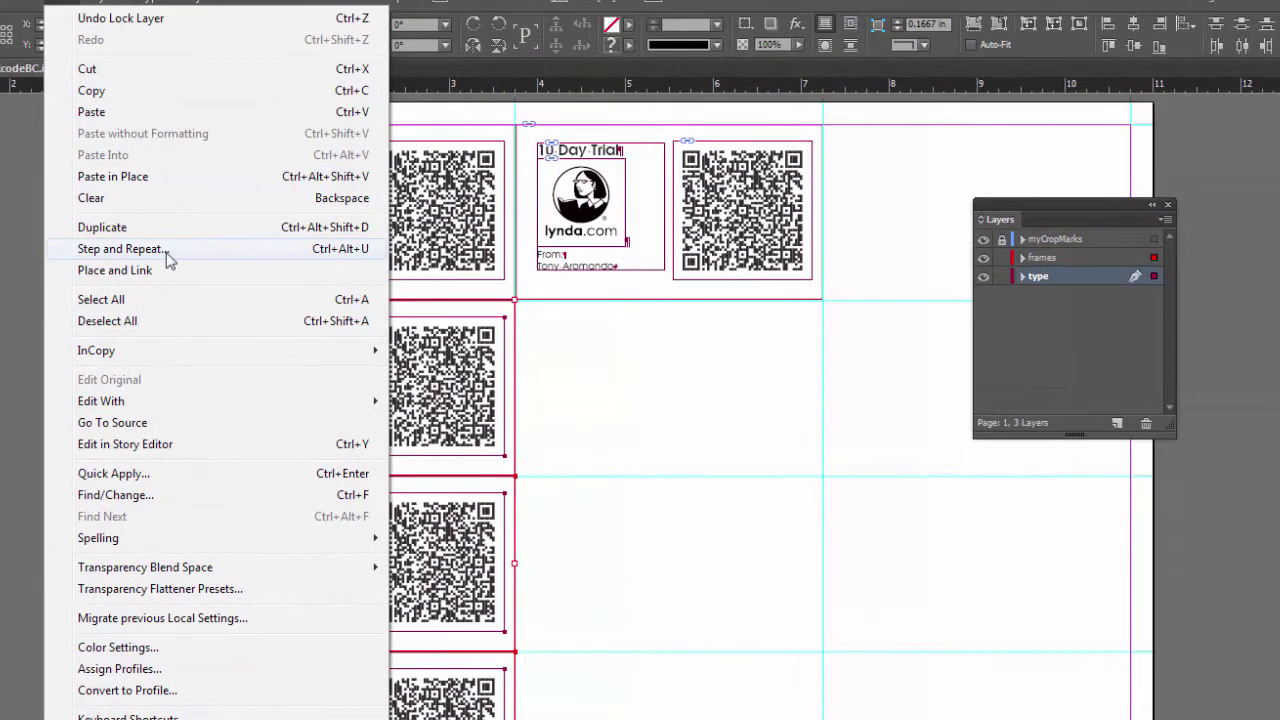
Step and Repeat the selected cards with Count 2, Vertical 0 and Horizontal 3.5 in
{"action": "left_click", "coordinate": [63, 139]}
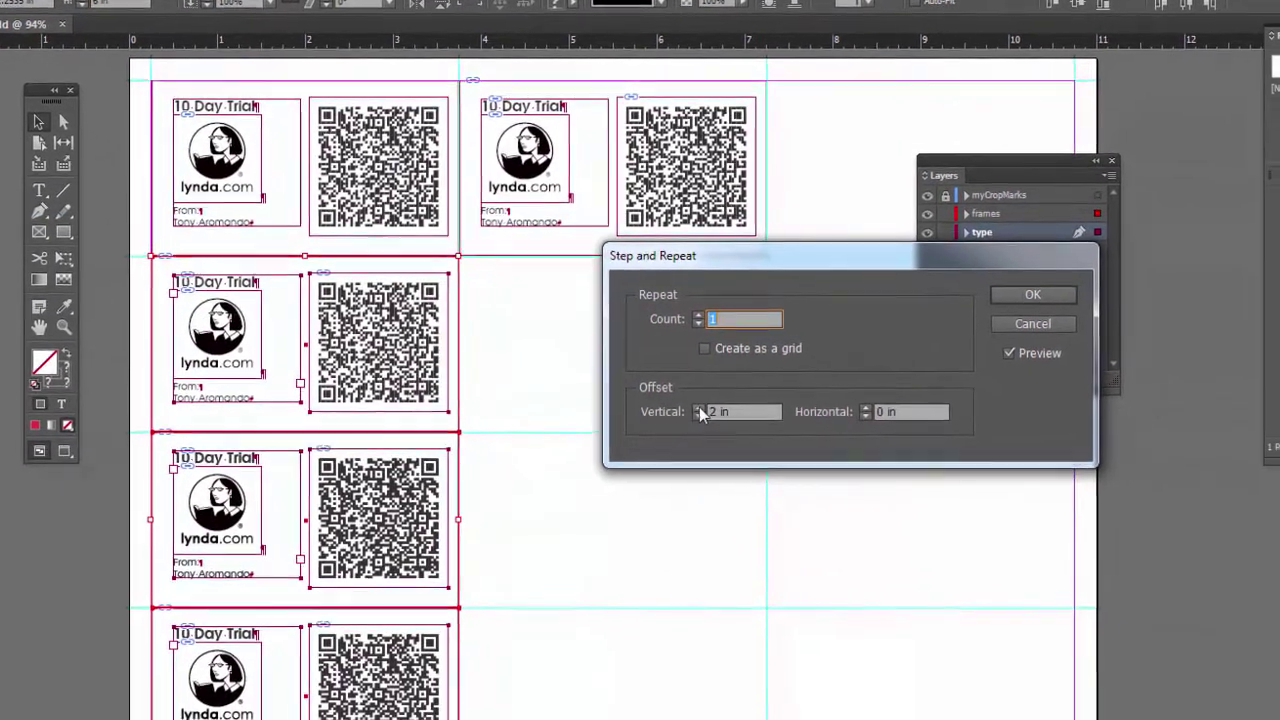
{"action": "key", "text": "Tab"}
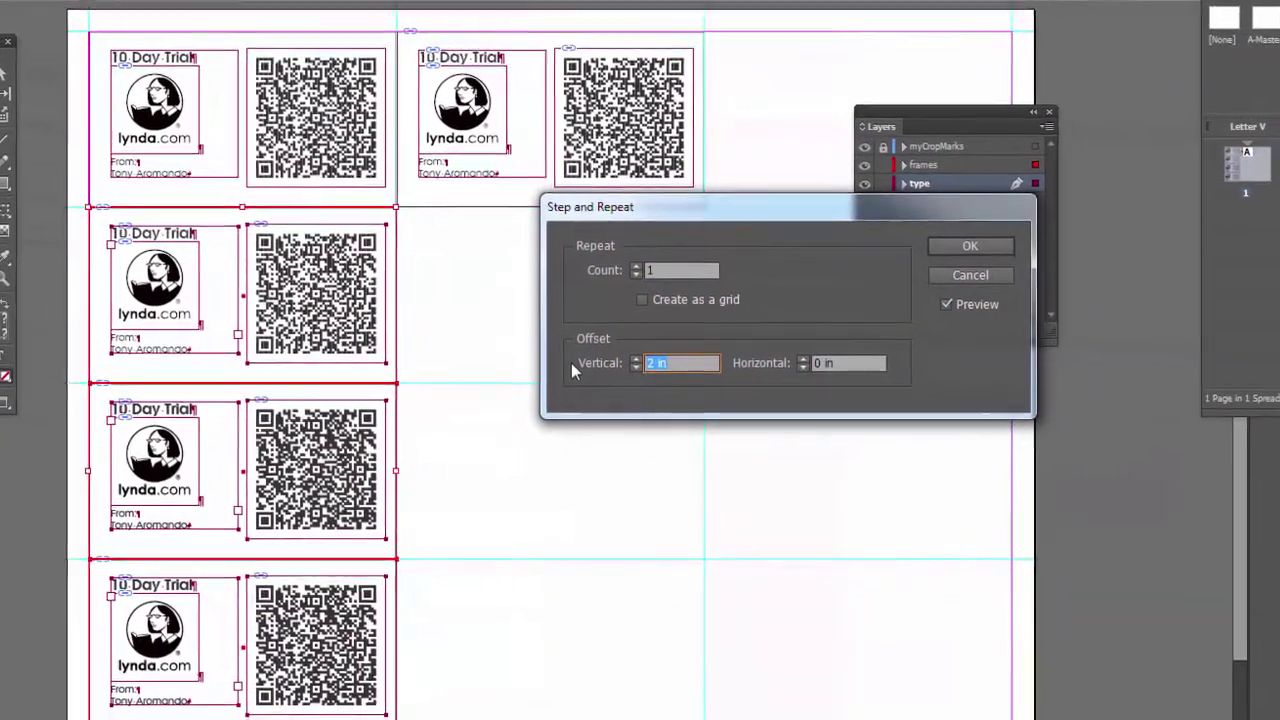
{"action": "type", "text": "0"}
{"action": "key", "text": "Tab"}
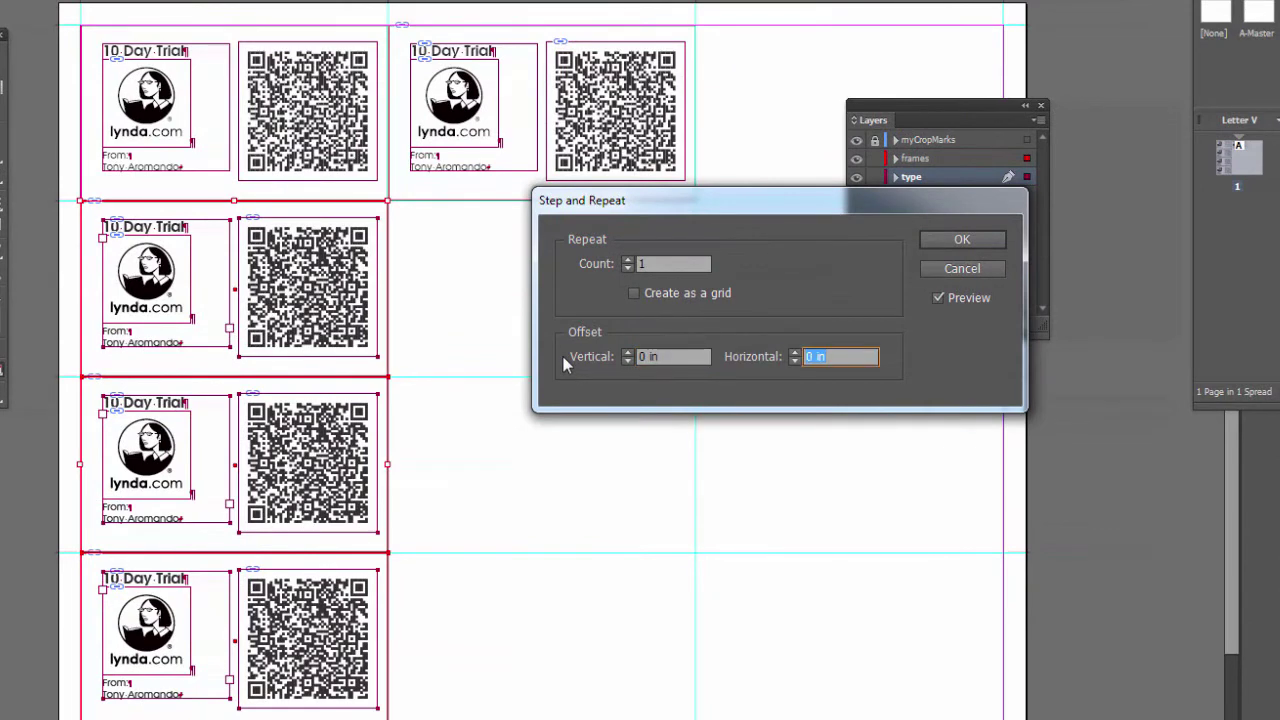
{"action": "type", "text": "3.5"}
{"action": "key", "text": "Tab"}
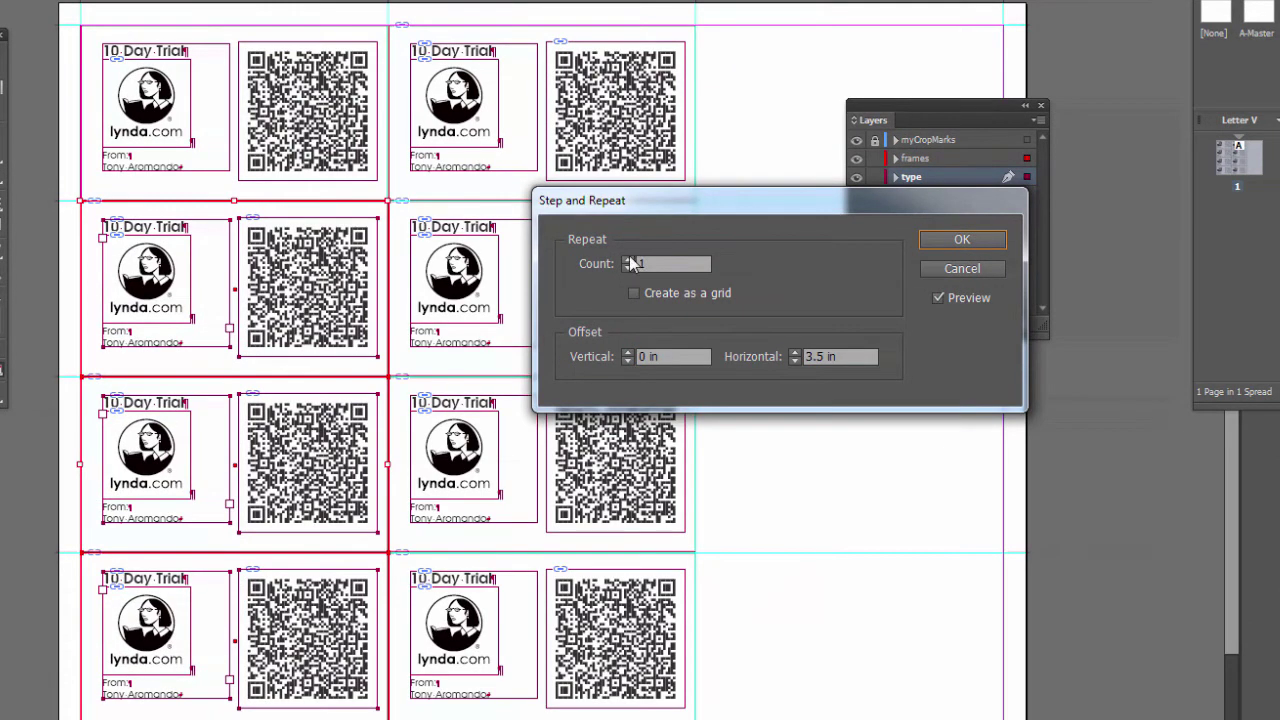
{"action": "left_click", "coordinate": [628, 259]}
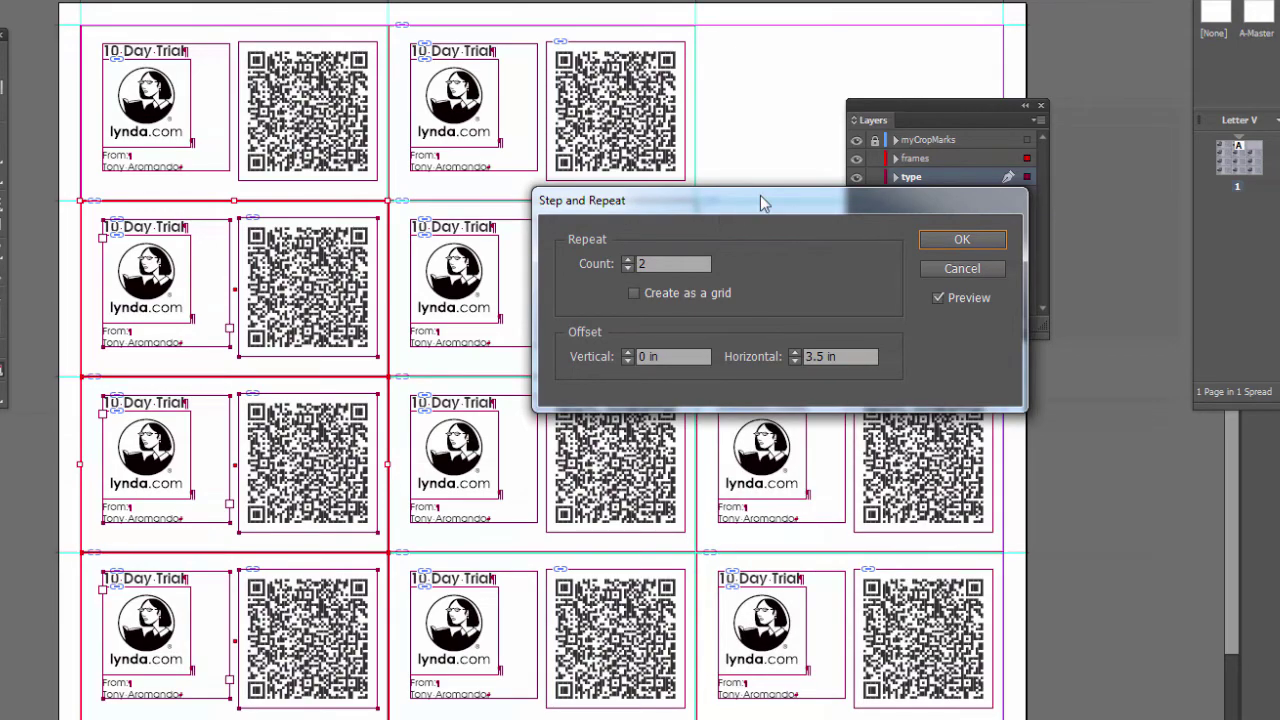
{"action": "left_click_drag", "start_coordinate": [760, 203], "coordinate": [563, 310]}
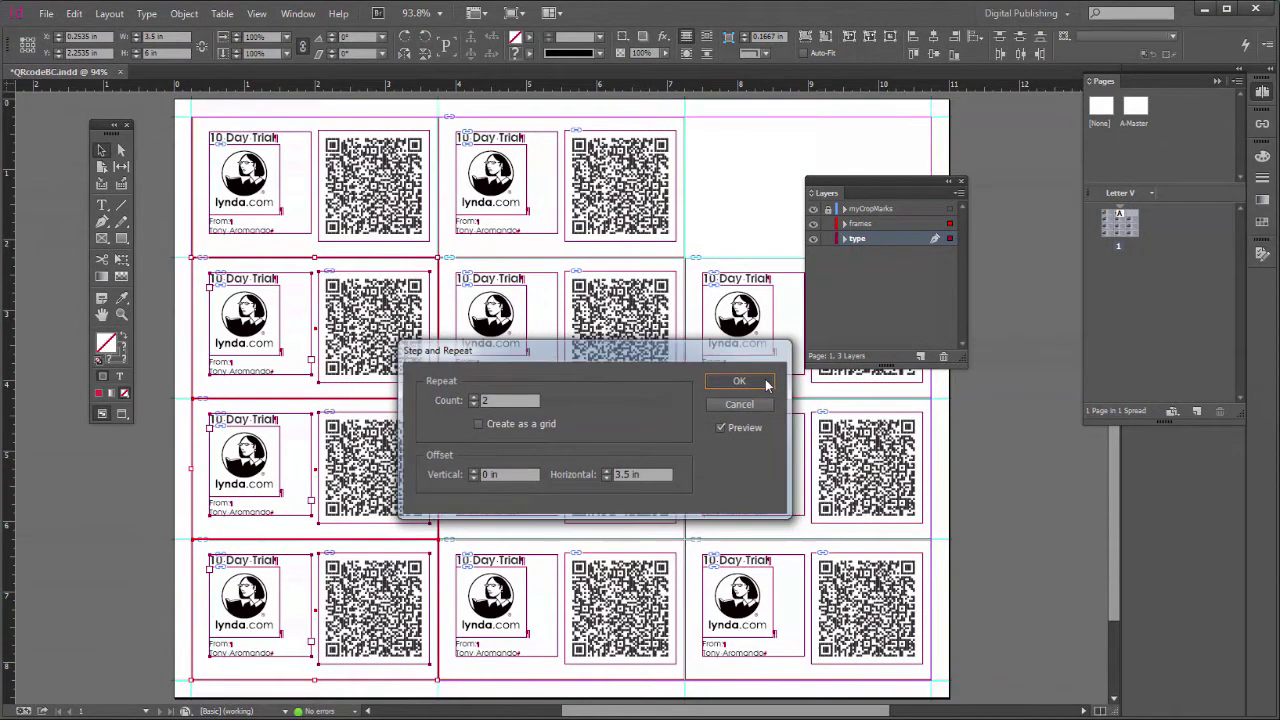
{"action": "left_click", "coordinate": [739, 382]}
Alt-drag a copy of the top-middle card into the empty top-right cell, then zoom in to check it
{"action": "left_click_drag", "start_coordinate": [866, 190], "coordinate": [958, 172]}
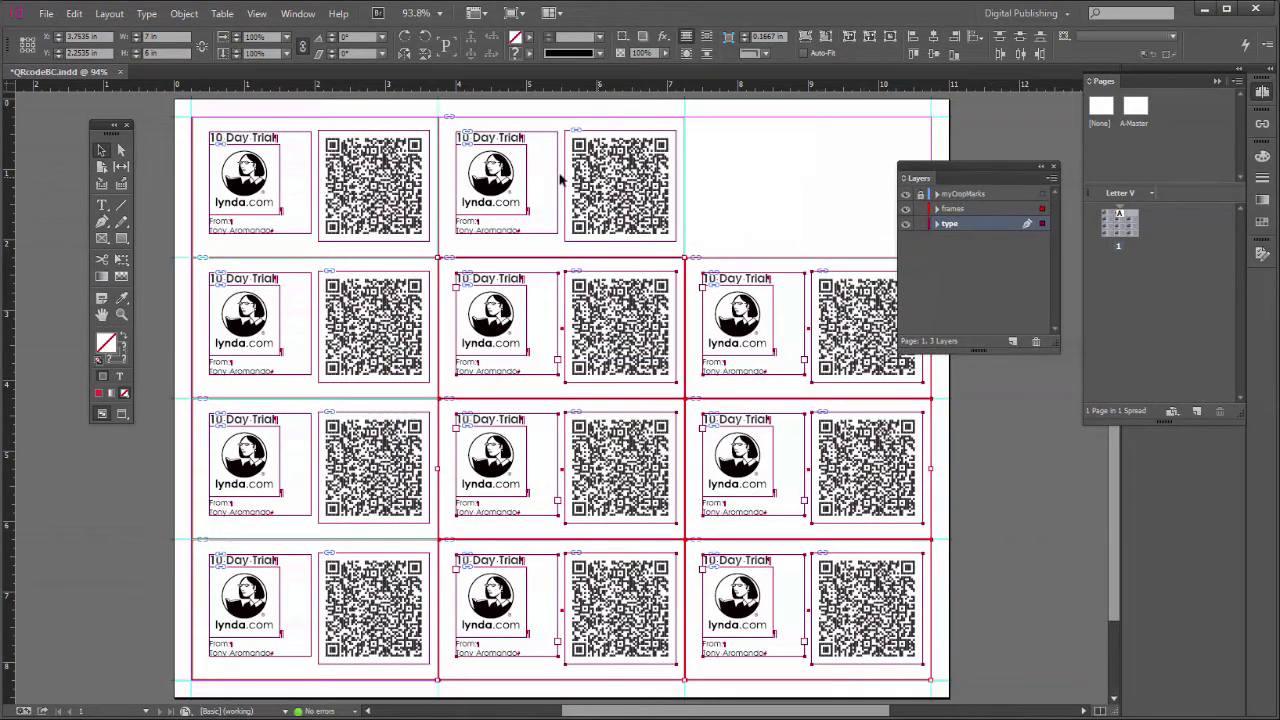
{"action": "left_click", "coordinate": [745, 167]}
{"action": "left_click_drag", "start_coordinate": [786, 137], "coordinate": [451, 231]}
{"action": "mouse_move", "coordinate": [600, 190]}
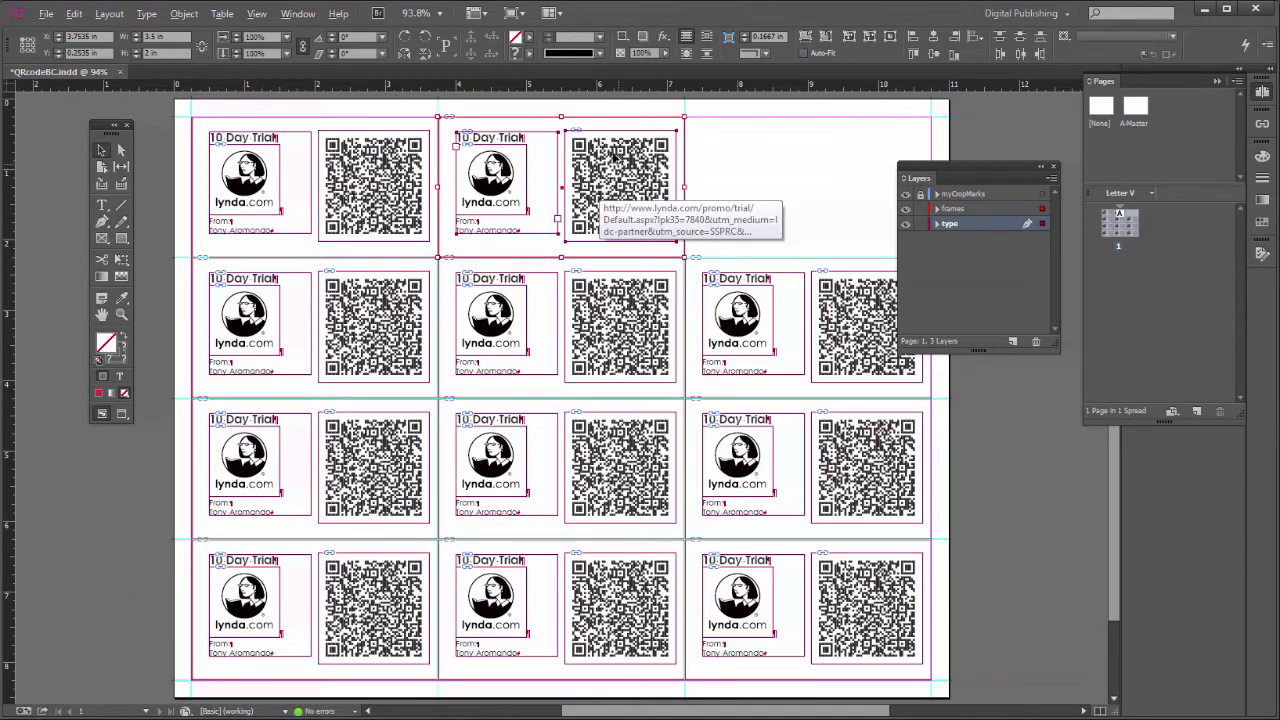
{"action": "left_click_drag", "start_coordinate": [636, 148], "coordinate": [988, 115]}
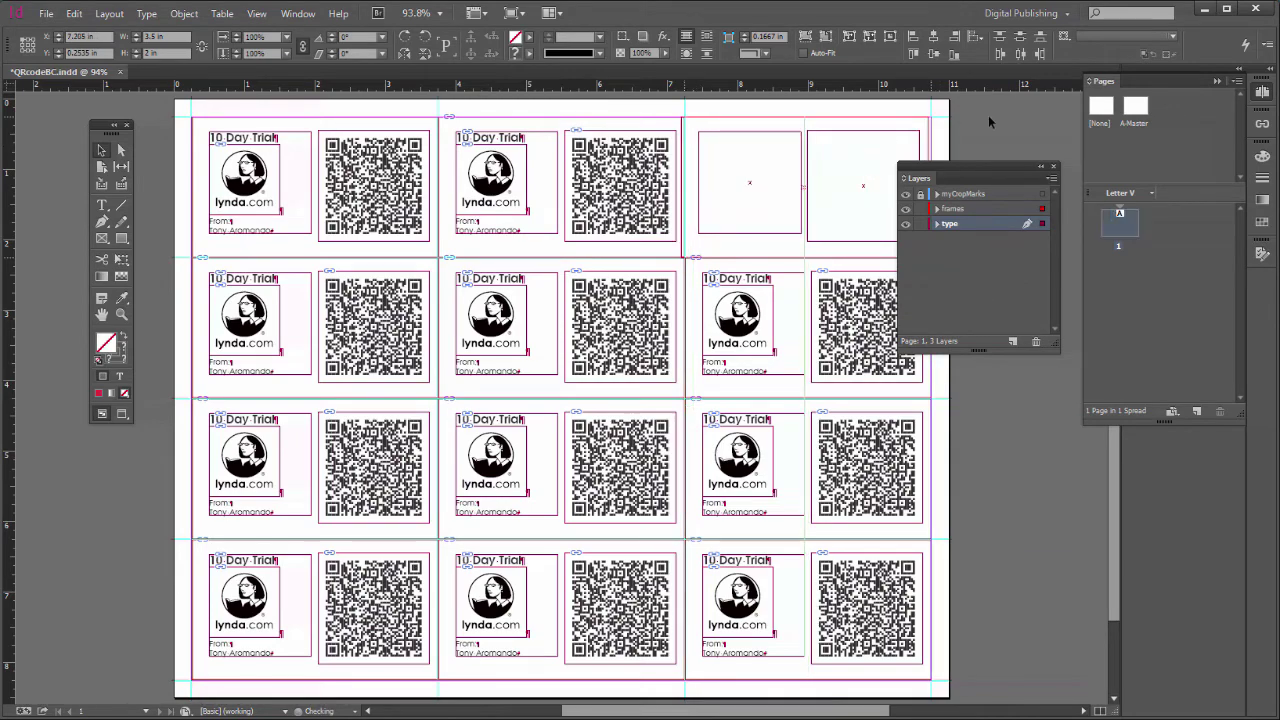
{"action": "key", "text": "ctrl+alt+equal"}
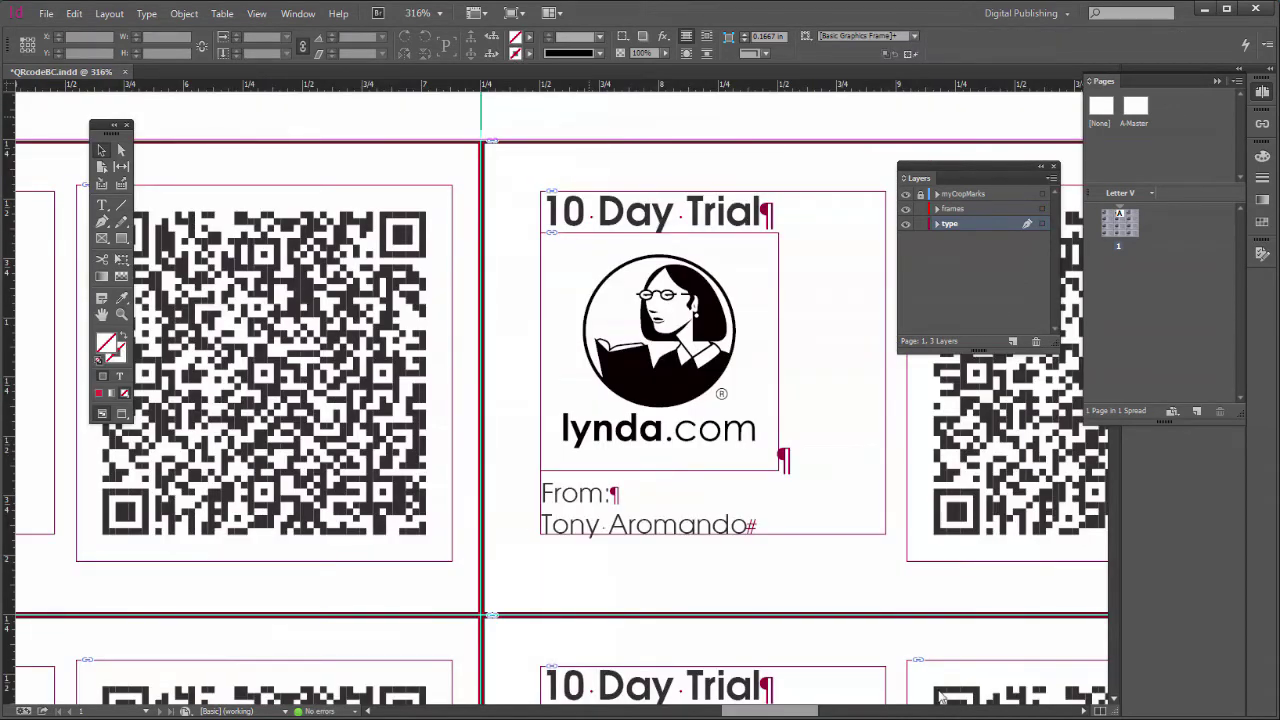
{"action": "key", "text": "ctrl+alt+2"}
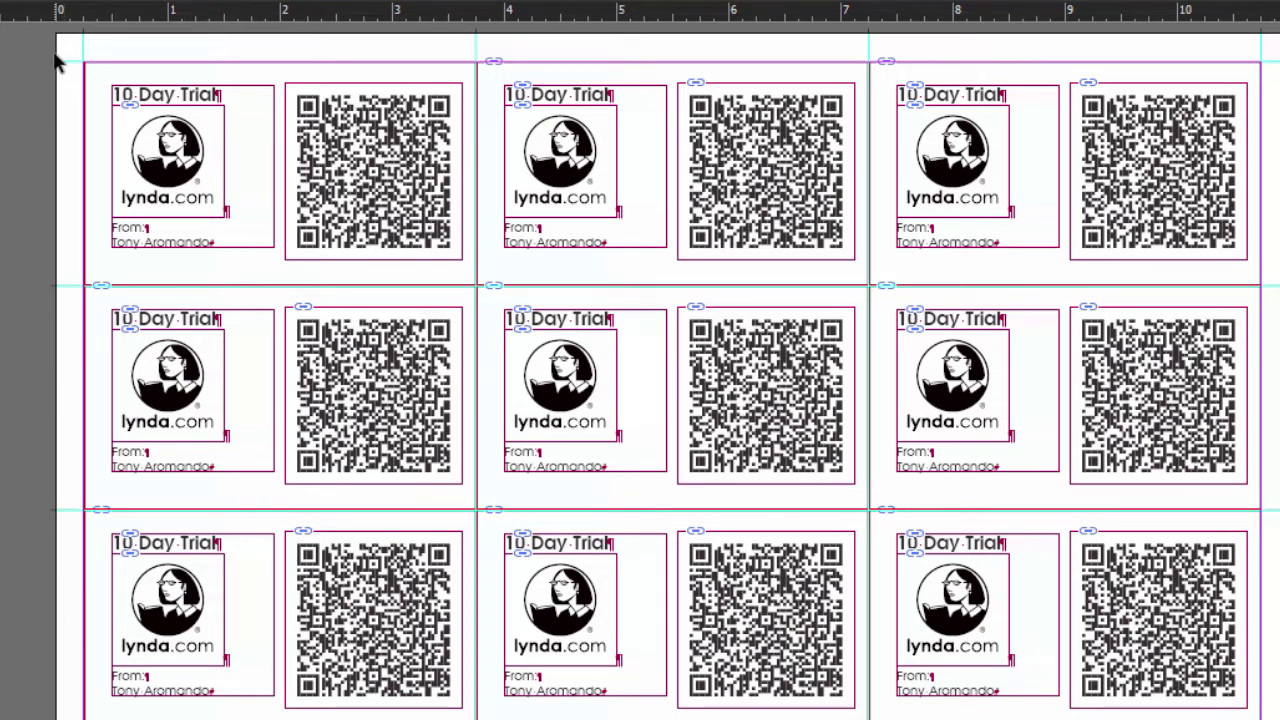
Replace '10' with 'Ten' in the first card's title, then zoom out to fit the page
{"action": "key", "text": "ctrl+space"}
{"action": "left_click_drag", "start_coordinate": [55, 48], "coordinate": [529, 303]}
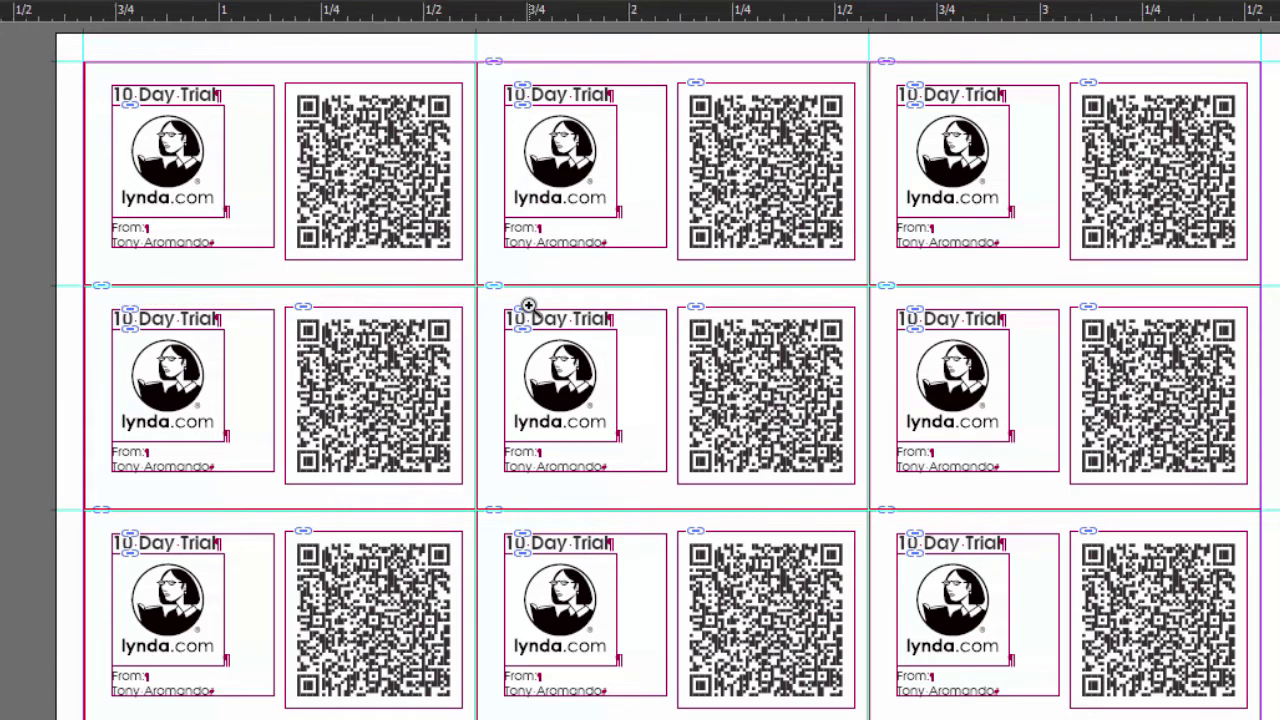
{"action": "key", "text": "ctrl+equal"}
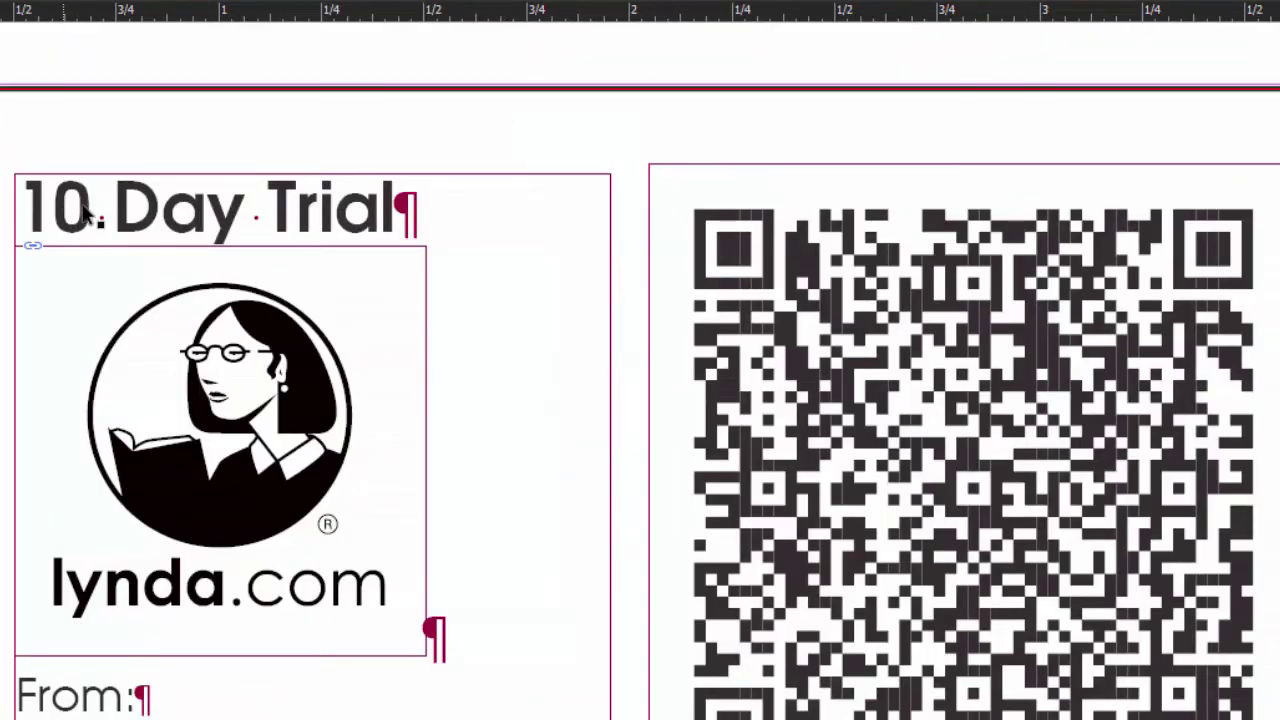
{"action": "left_click", "coordinate": [94, 205]}
{"action": "left_click_drag", "start_coordinate": [94, 205], "coordinate": [18, 200]}
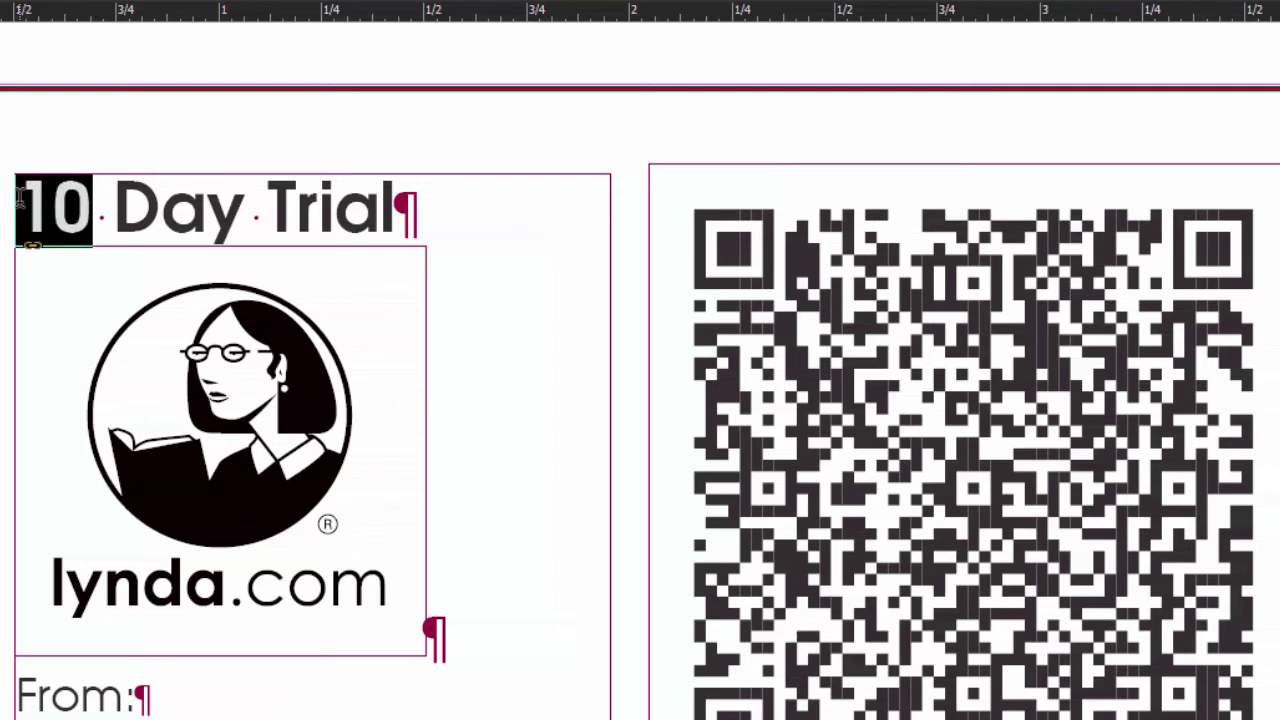
{"action": "type", "text": "Te"}
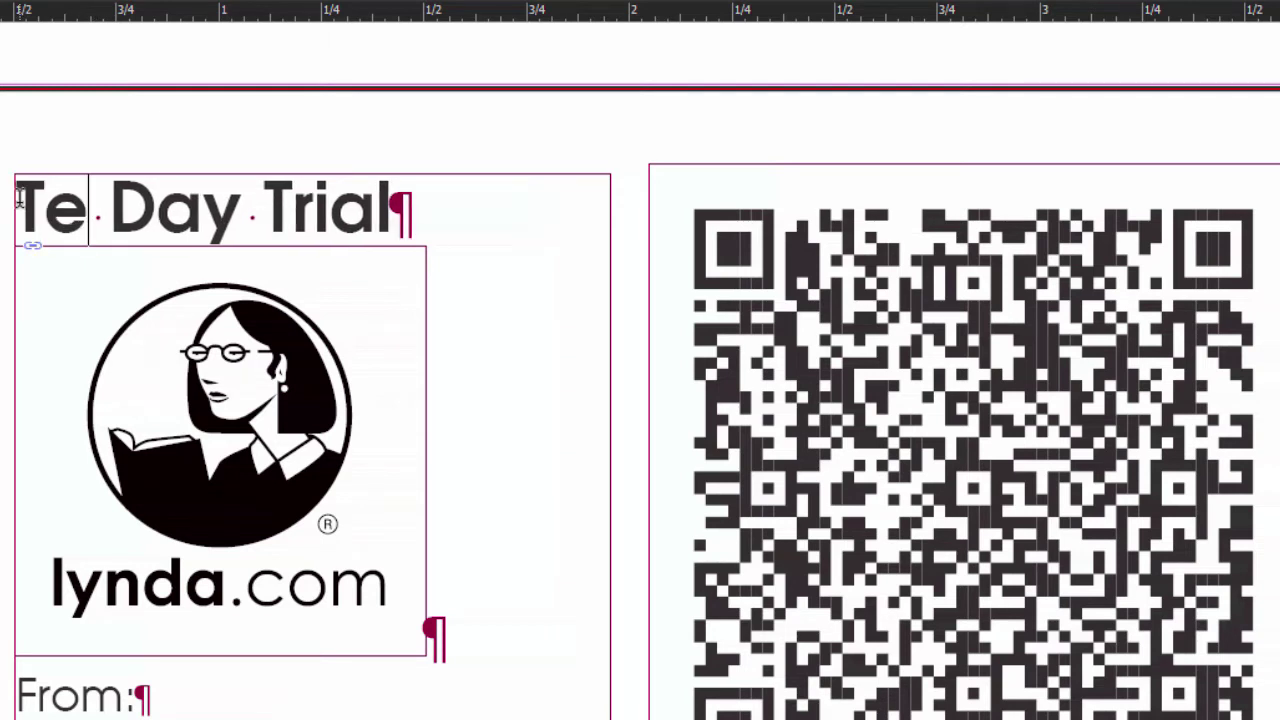
{"action": "type", "text": "n"}
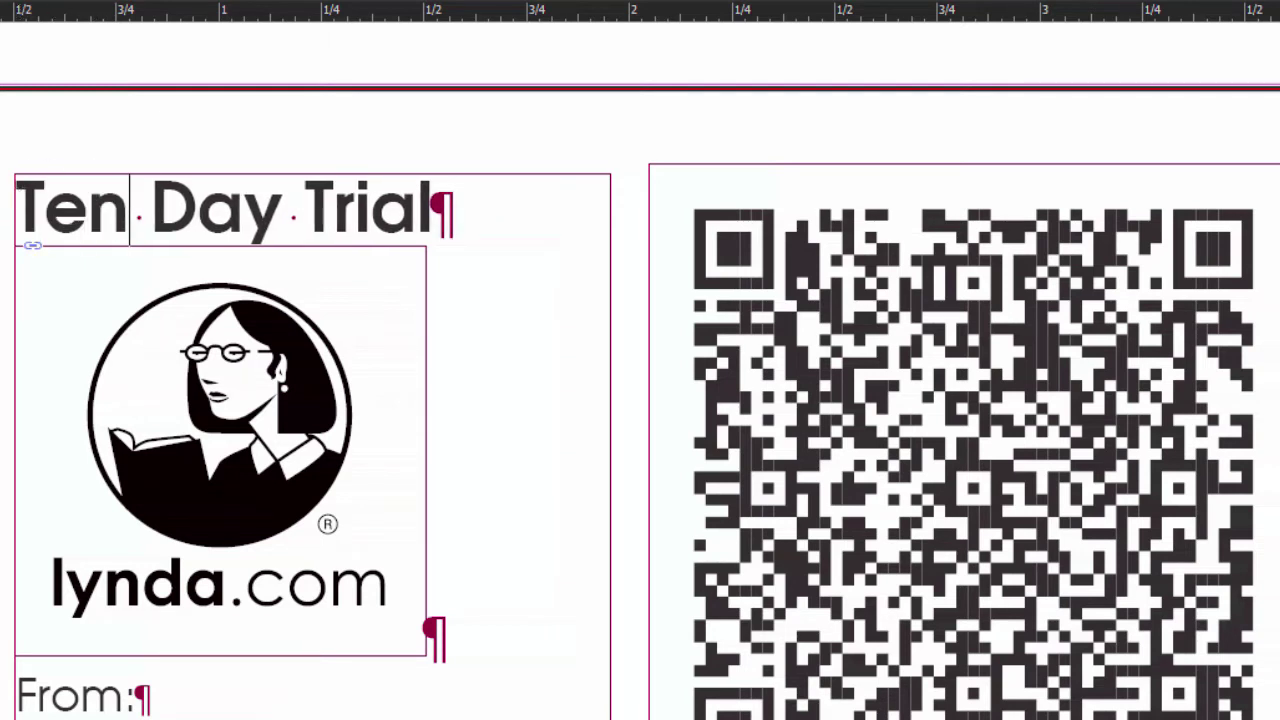
{"action": "key", "text": "Escape"}
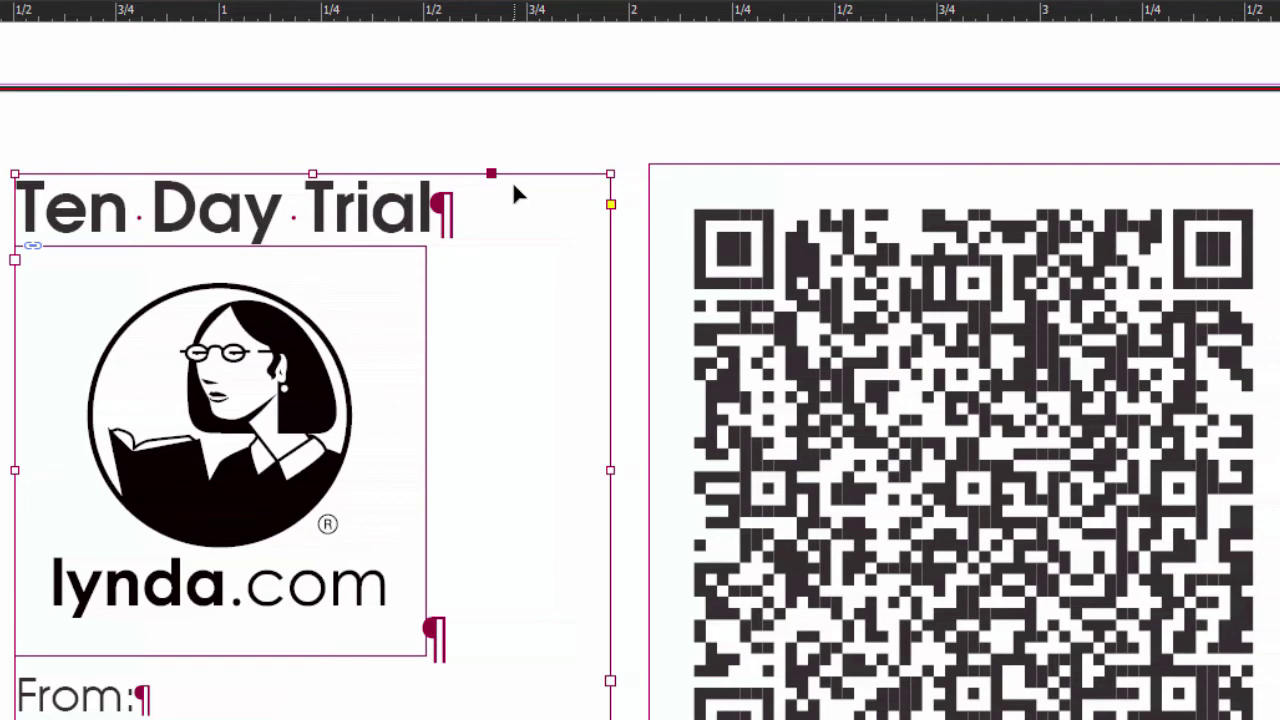
{"action": "key", "text": "ctrl+0"}
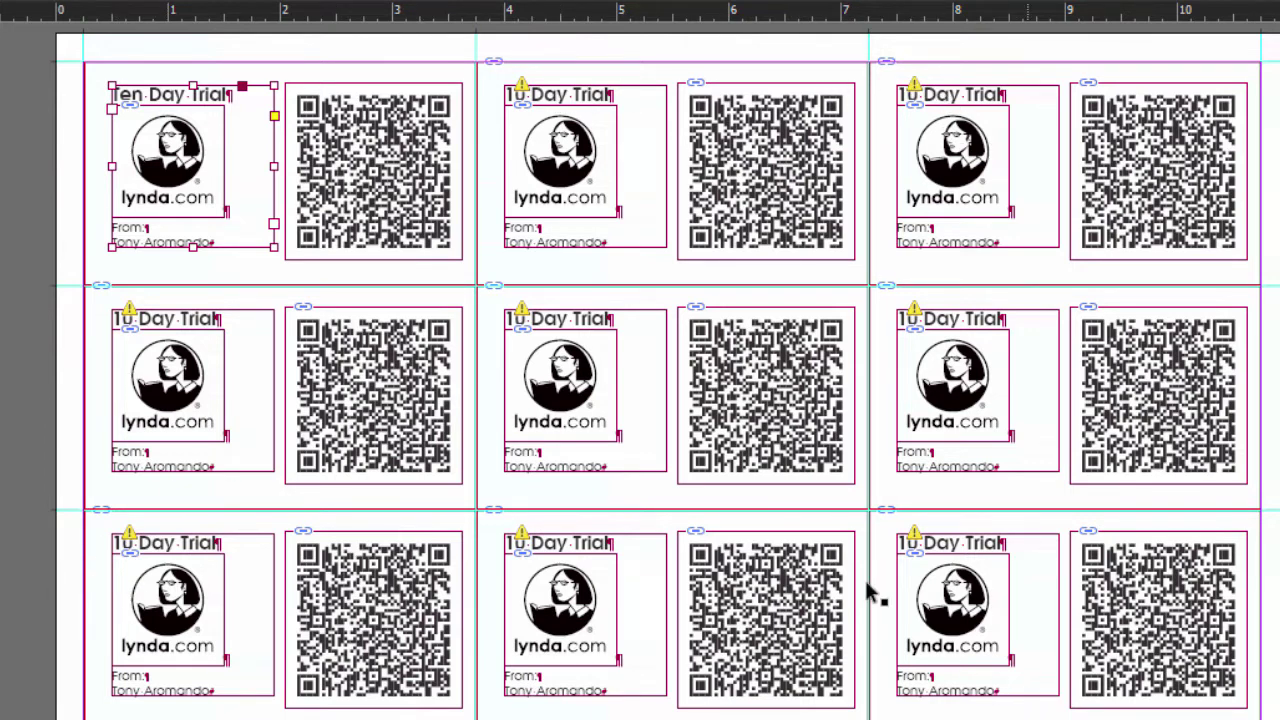
In the Links panel, update the modified Ten Day story link so every copy reads Ten Day Trial
{"action": "left_click", "coordinate": [521, 86]}
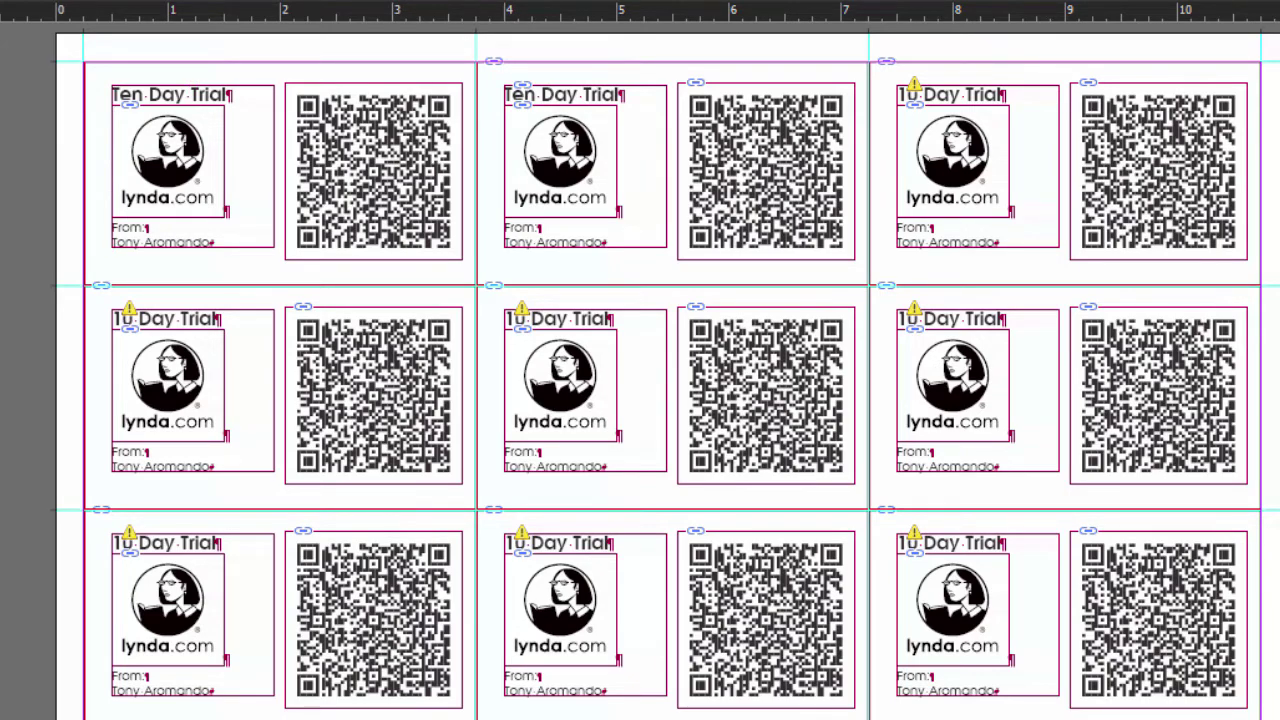
{"action": "key", "text": "ctrl+shift+d"}
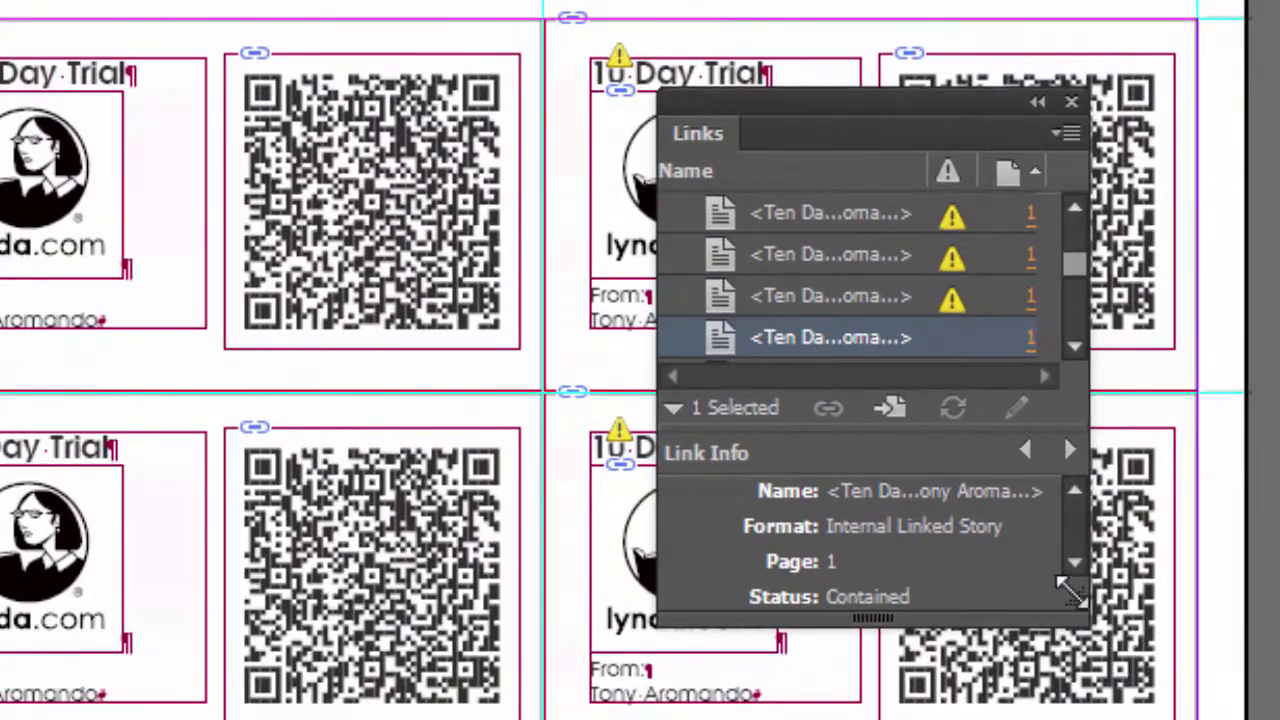
{"action": "left_click_drag", "start_coordinate": [1068, 590], "coordinate": [1275, 715]}
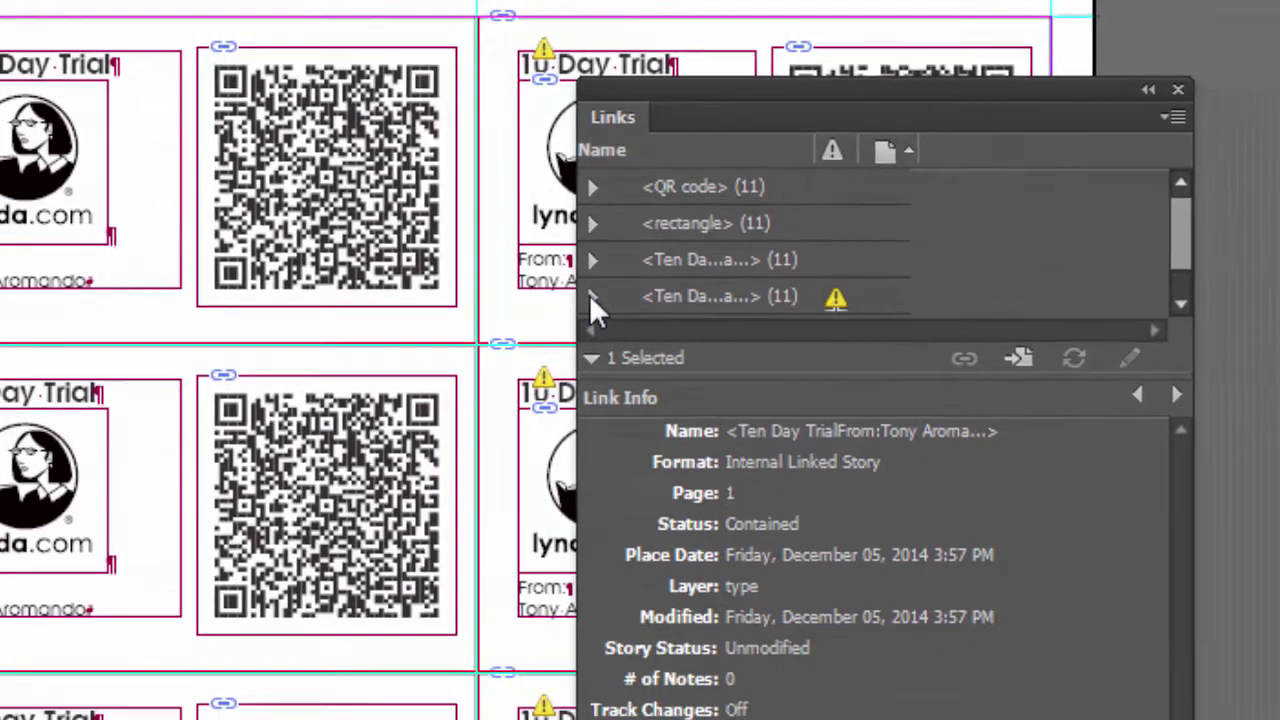
{"action": "scroll", "coordinate": [1115, 245], "scroll_direction": "down", "scroll_amount": 1}
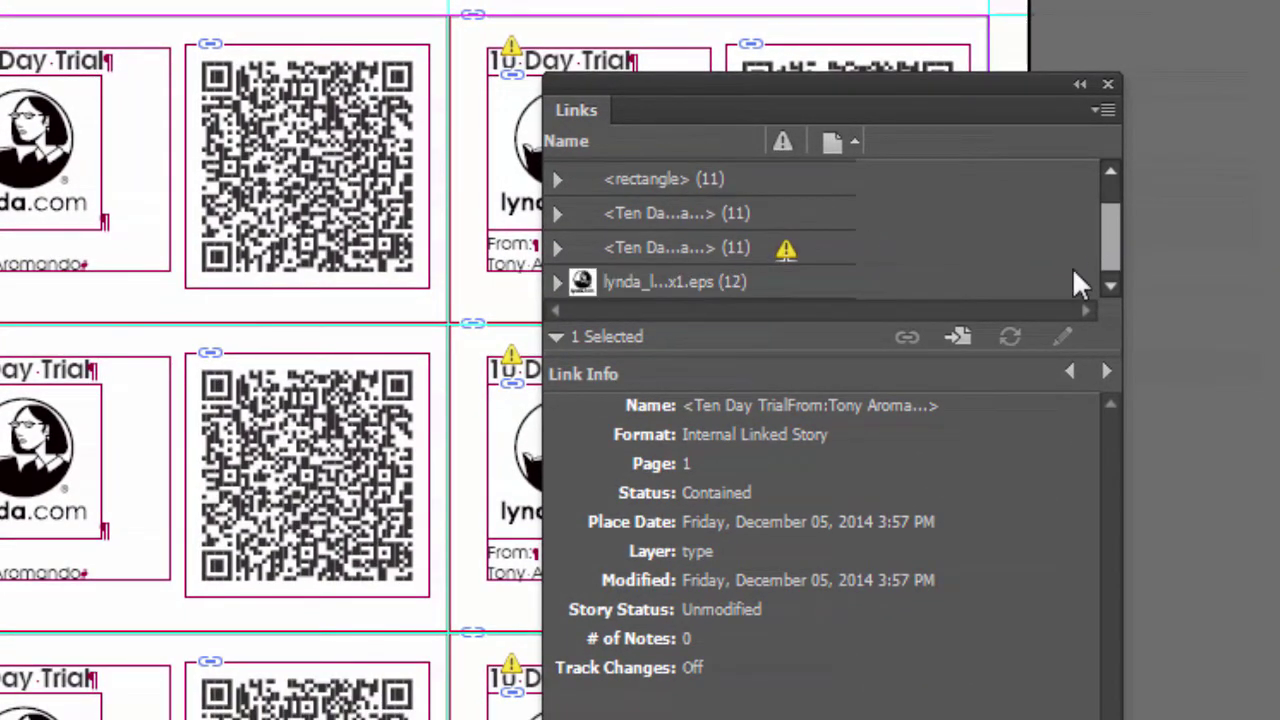
{"action": "left_click", "coordinate": [788, 252]}
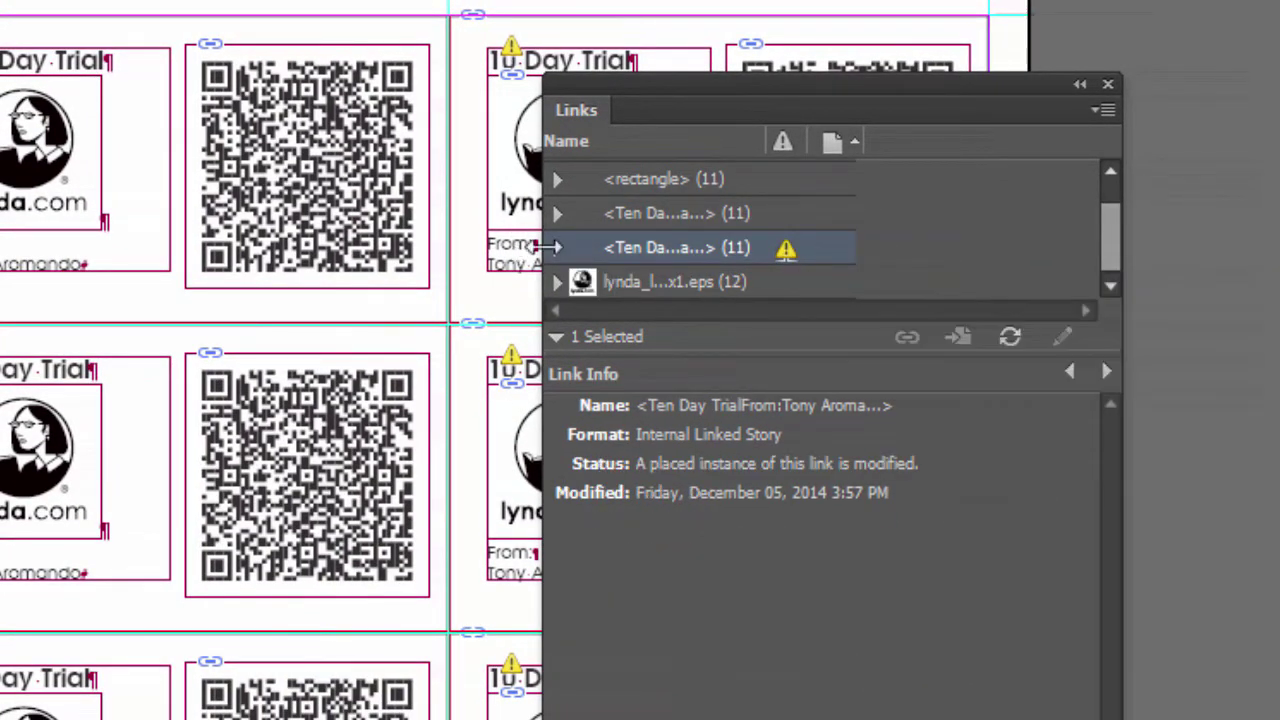
{"action": "left_click", "coordinate": [1010, 340]}
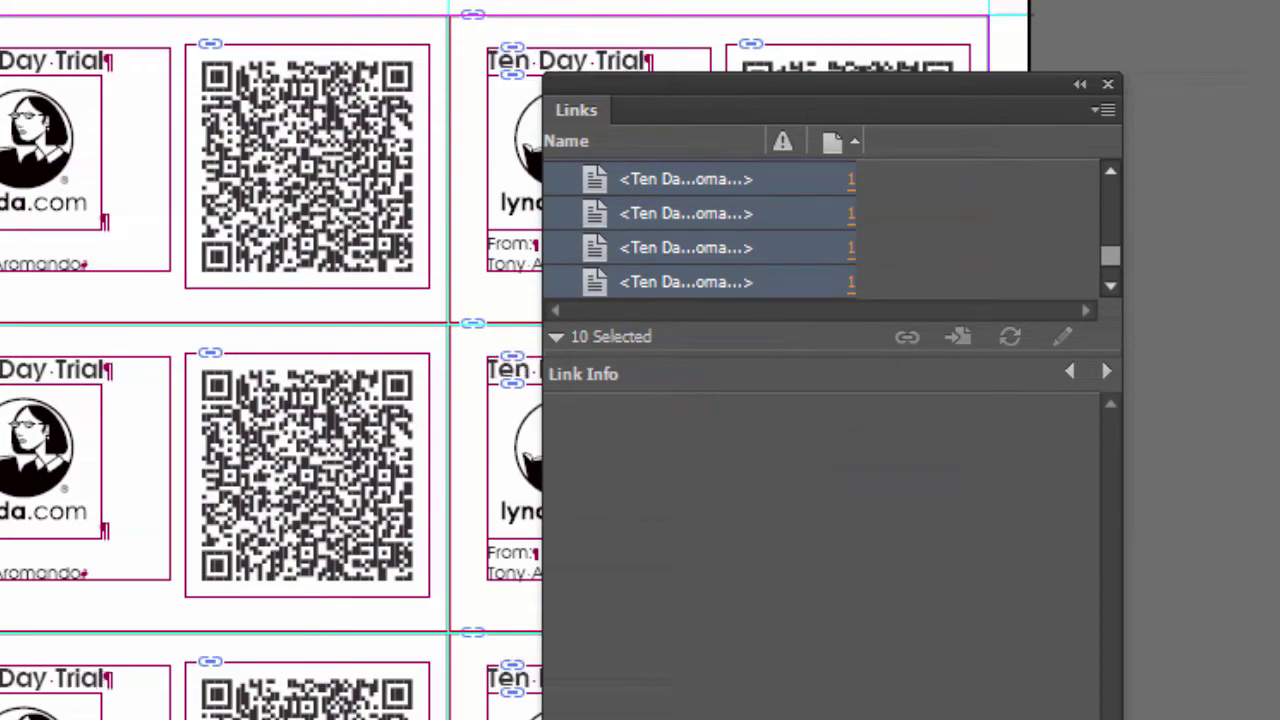
{"action": "left_click_drag", "start_coordinate": [712, 86], "coordinate": [1018, 87]}
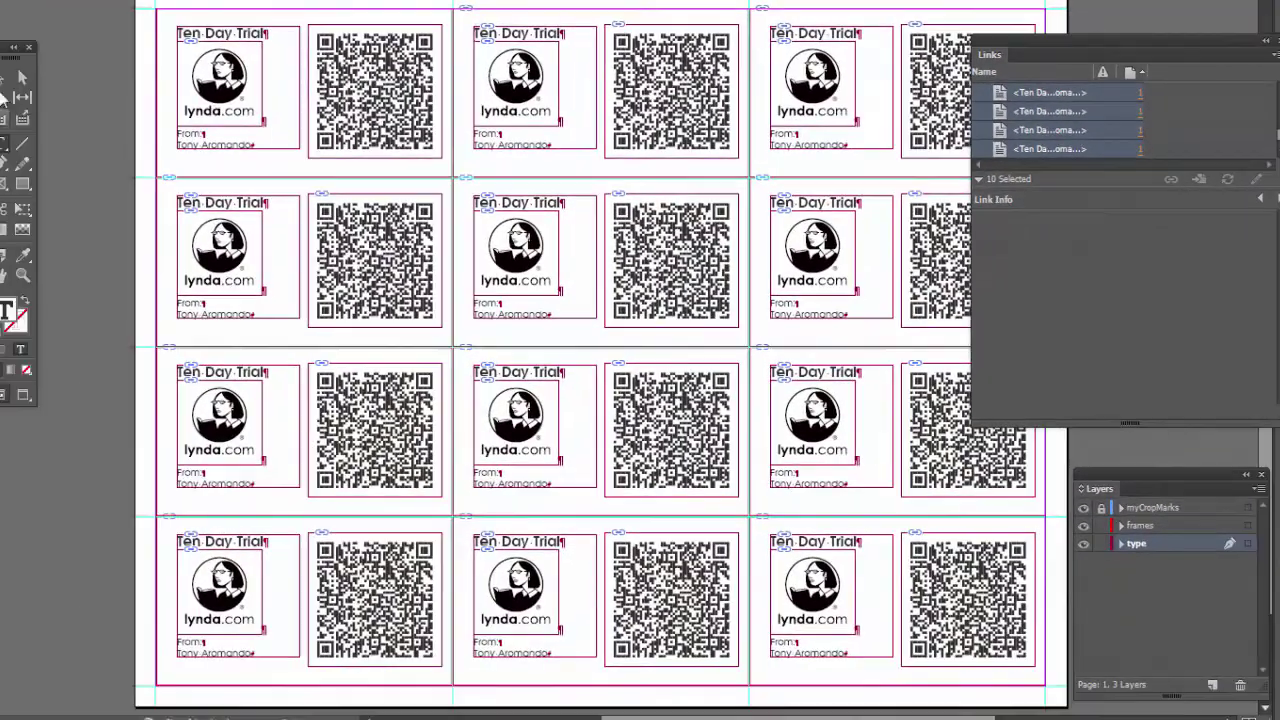
{"action": "left_click", "coordinate": [216, 198]}
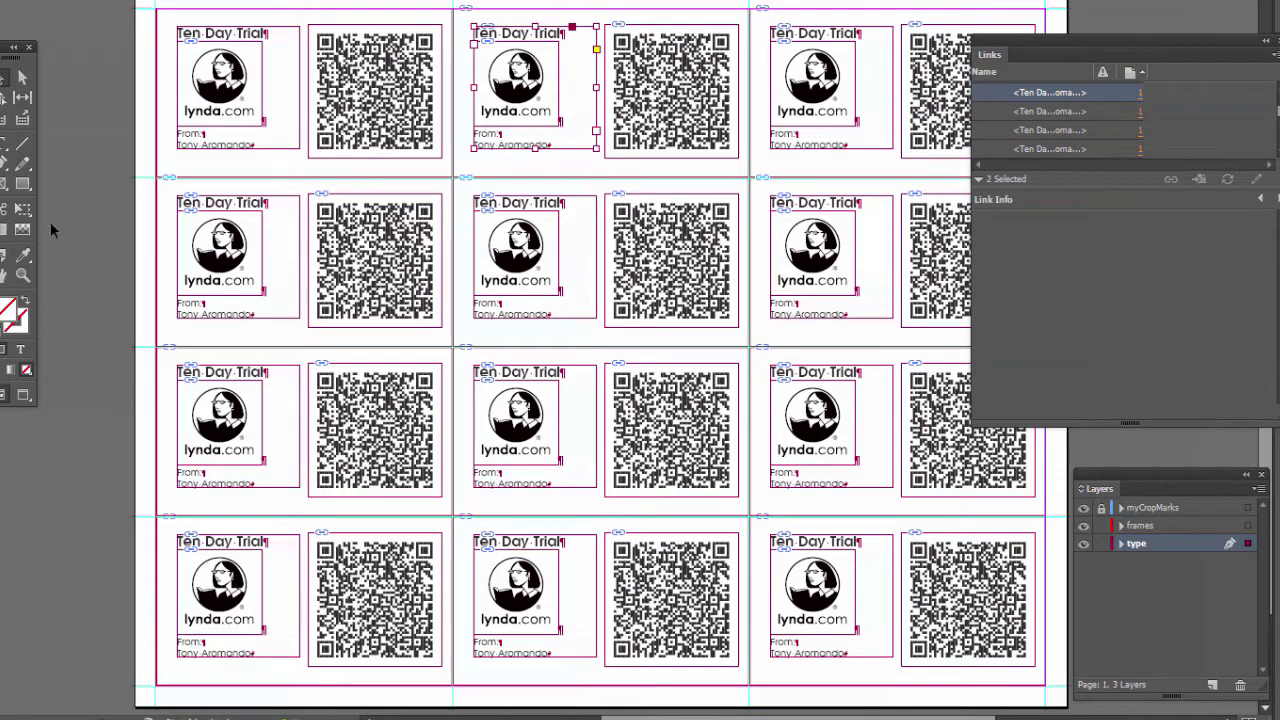
{"action": "left_click", "coordinate": [4, 119]}
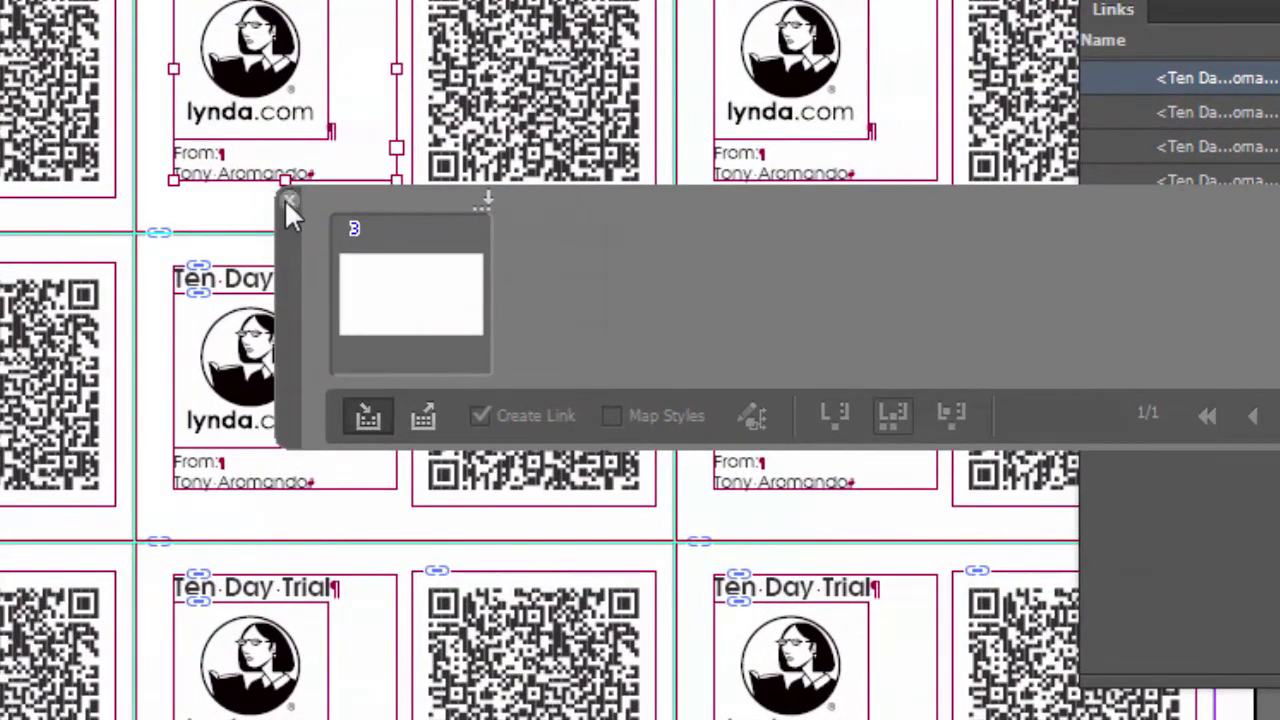
{"action": "left_click", "coordinate": [287, 199]}
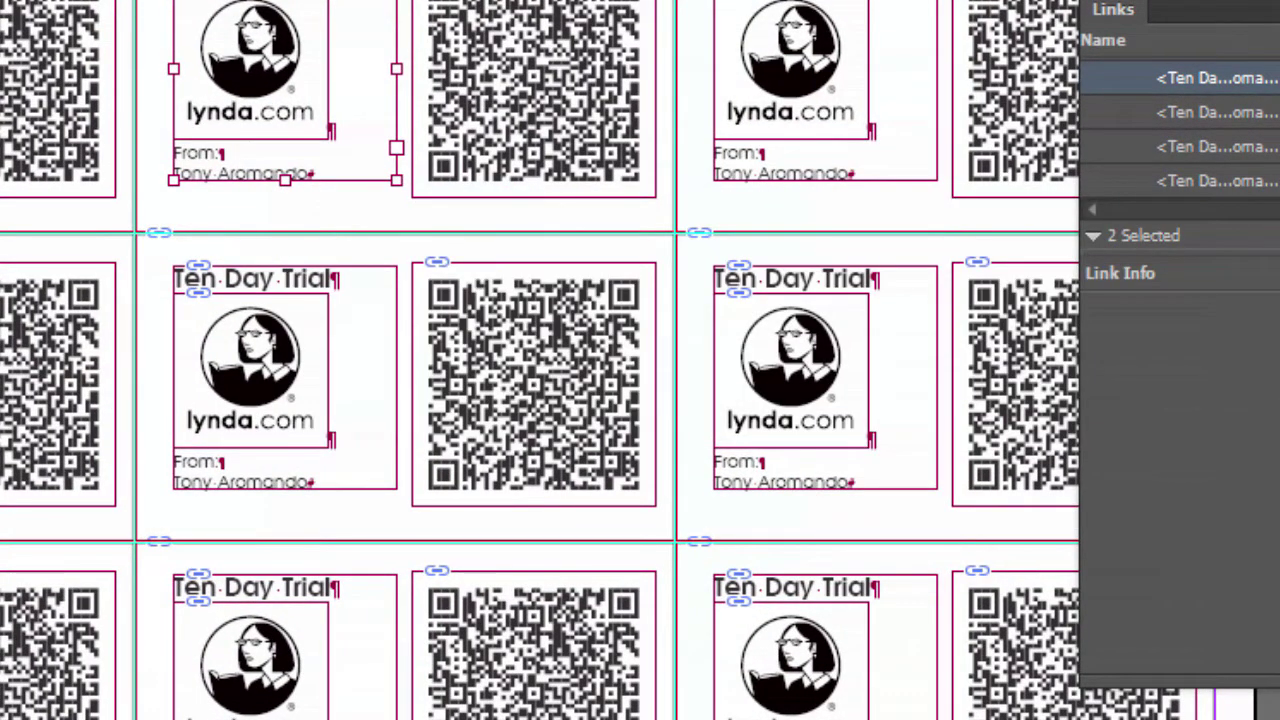
{"action": "key", "text": "ctrl+shift+a"}
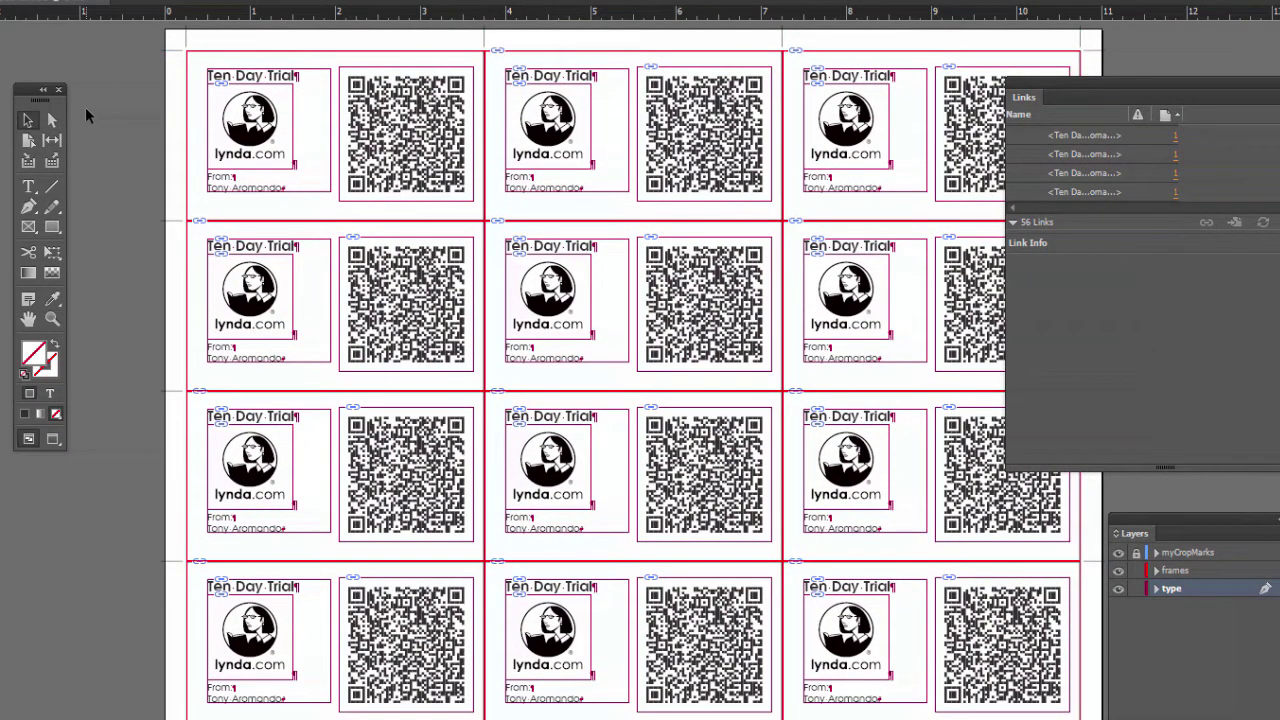
Collapse the Links panel to an icon and hide the frames layer
{"action": "double_click", "coordinate": [1220, 84]}
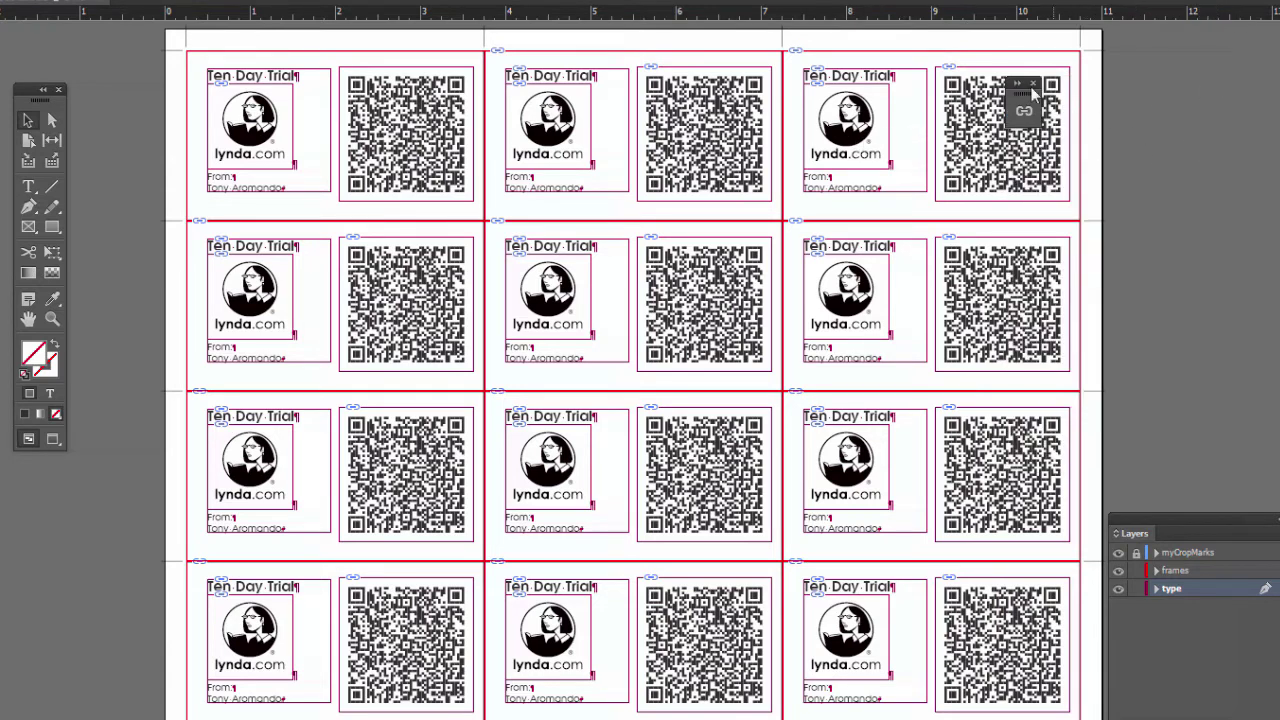
{"action": "left_click_drag", "start_coordinate": [1027, 91], "coordinate": [1254, 74]}
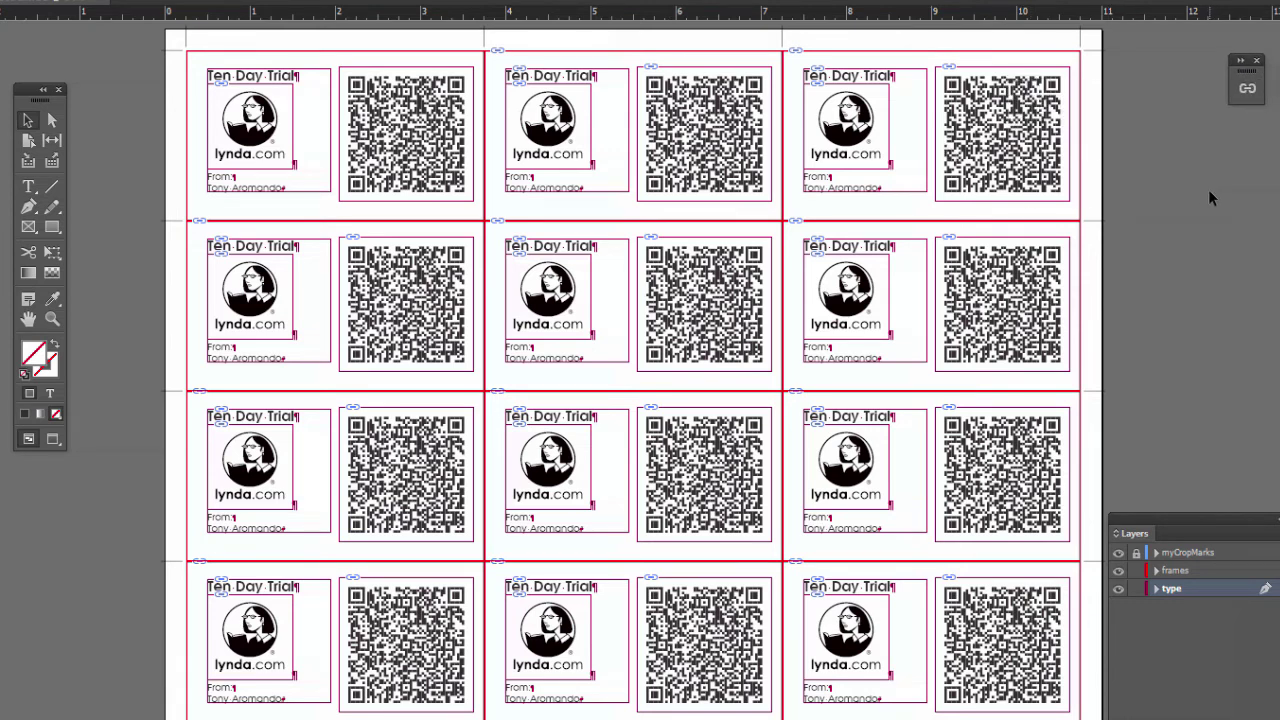
{"action": "left_click", "coordinate": [1118, 571]}
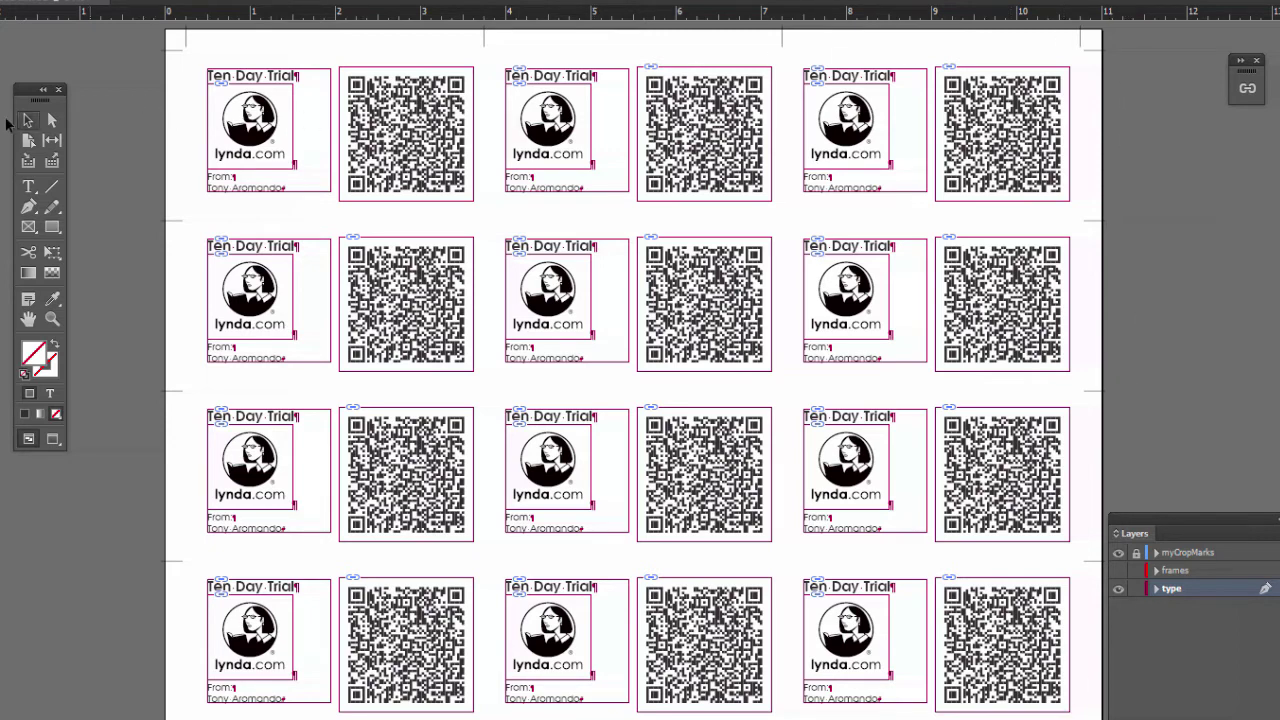
Reposition the toolbox and float the Layers panel higher on the right
{"action": "left_click_drag", "start_coordinate": [24, 98], "coordinate": [56, 78]}
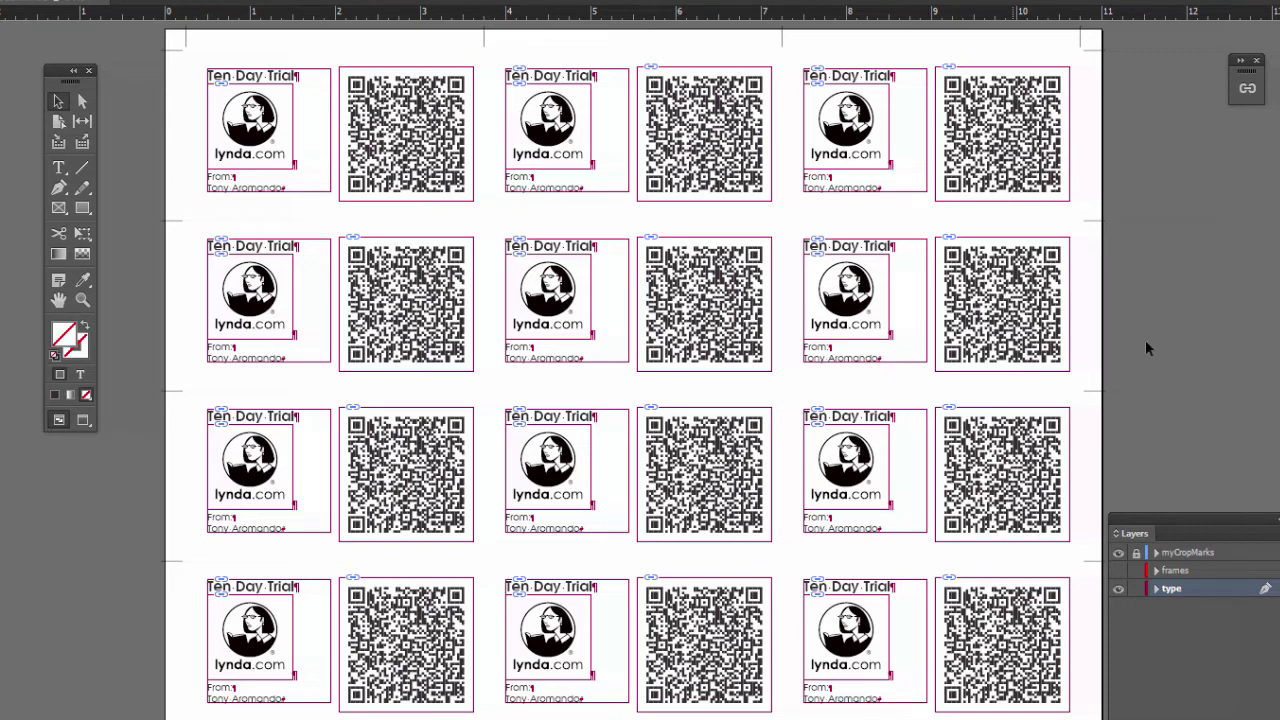
{"action": "left_click_drag", "start_coordinate": [1190, 524], "coordinate": [1160, 258]}
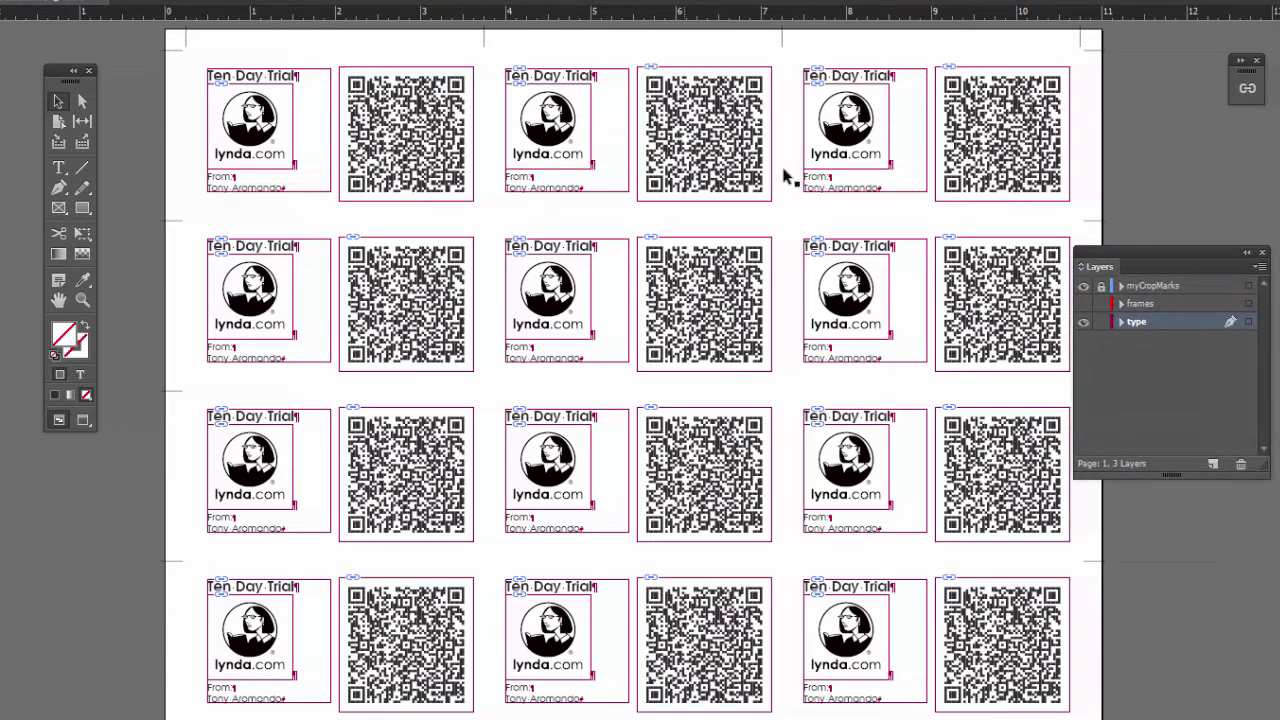
{"action": "left_click_drag", "start_coordinate": [1169, 254], "coordinate": [1183, 210]}
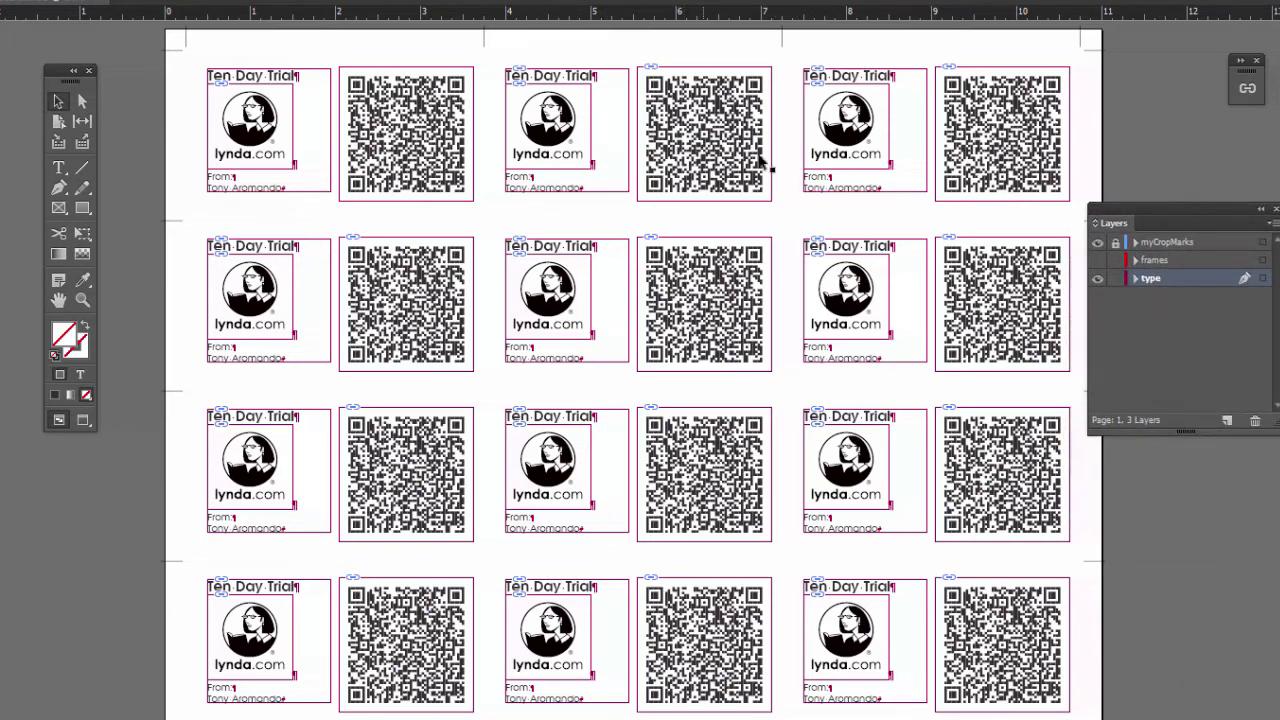
Show the frames layer again and open the Pages panel listing the single card page
{"action": "left_click", "coordinate": [1098, 260]}
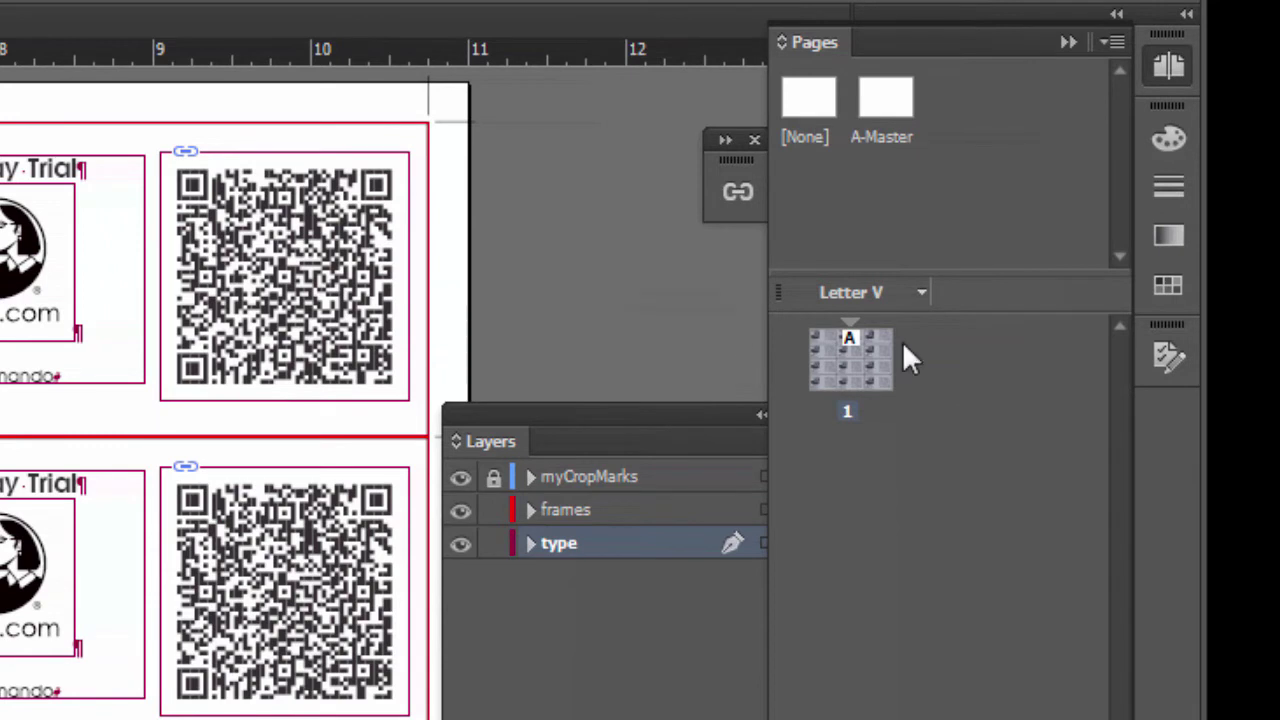
{"action": "right_click", "coordinate": [841, 618]}
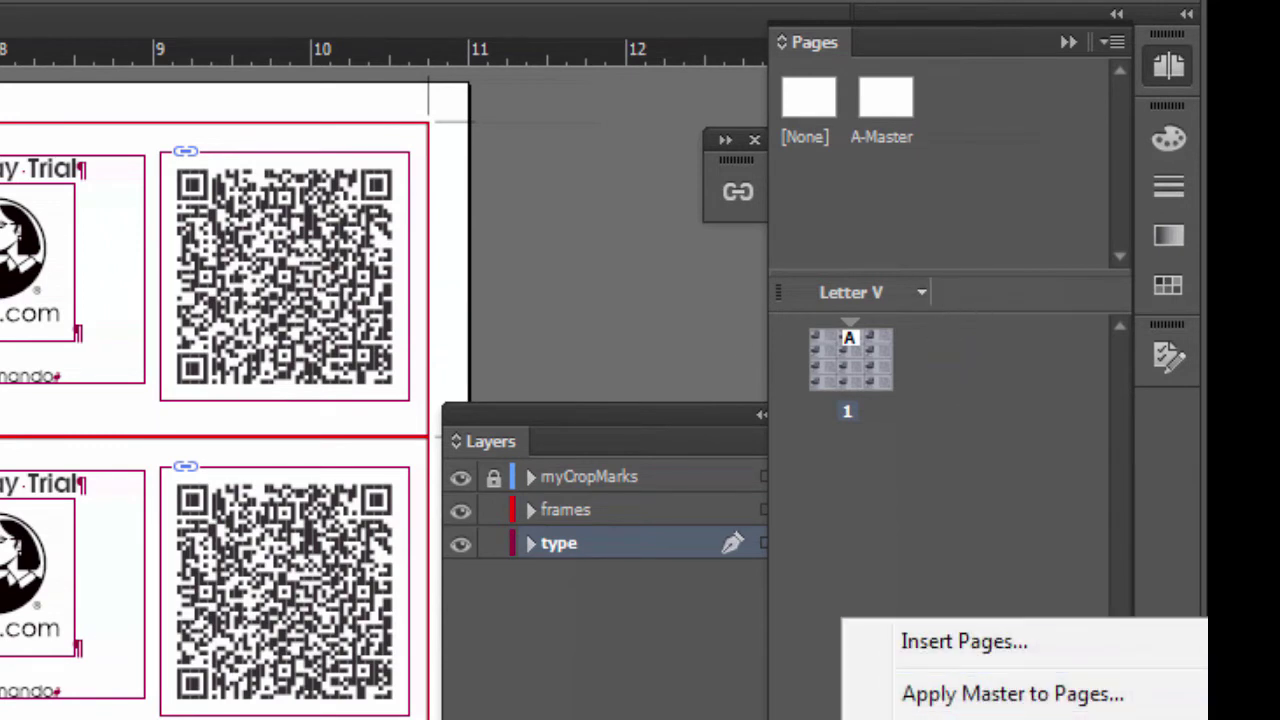
{"action": "key", "text": "Escape"}
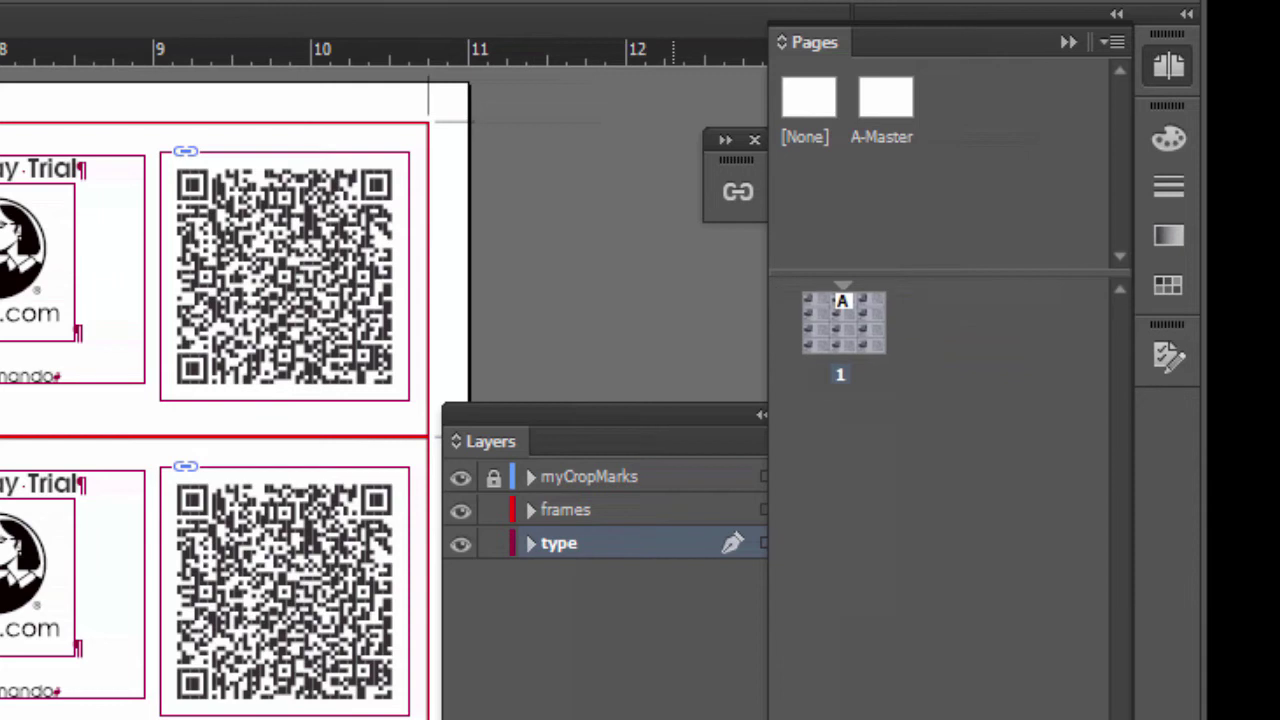
{"action": "left_click", "coordinate": [1068, 42]}
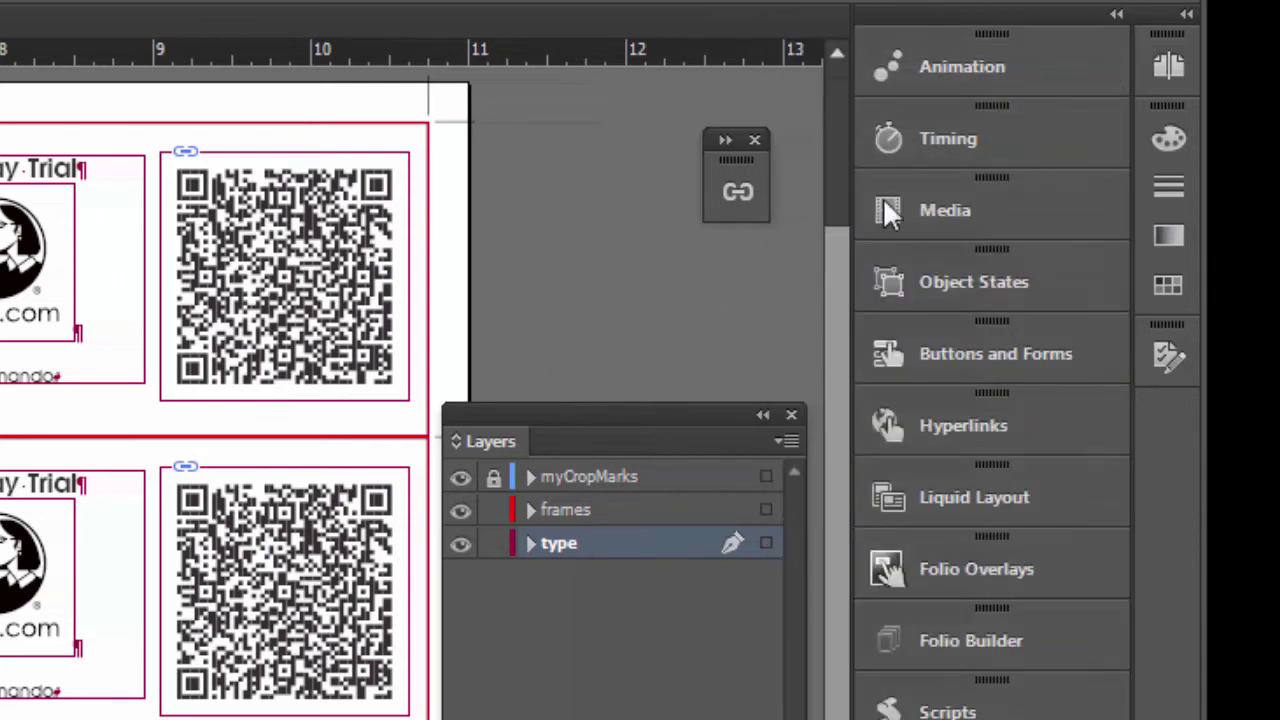
{"action": "left_click", "coordinate": [1170, 68]}
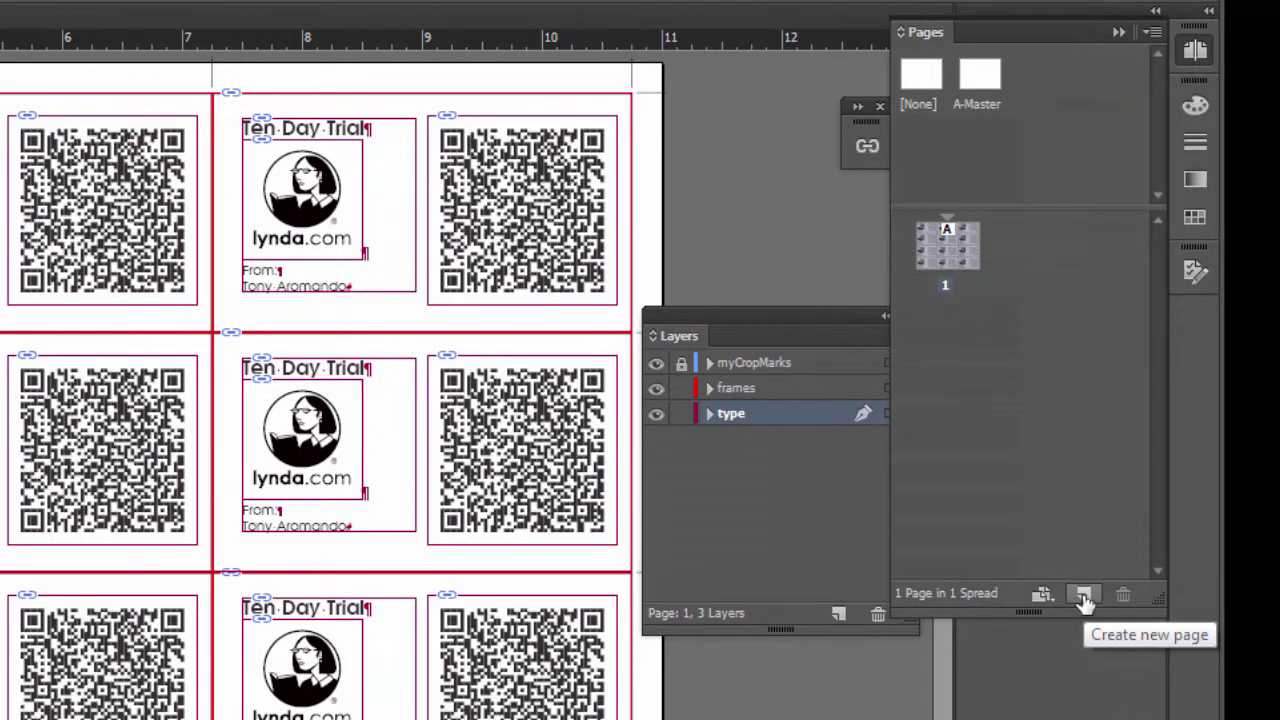
Add a second page and switch it to portrait orientation, 8.5 × 11 in
{"action": "left_click", "coordinate": [1085, 597]}
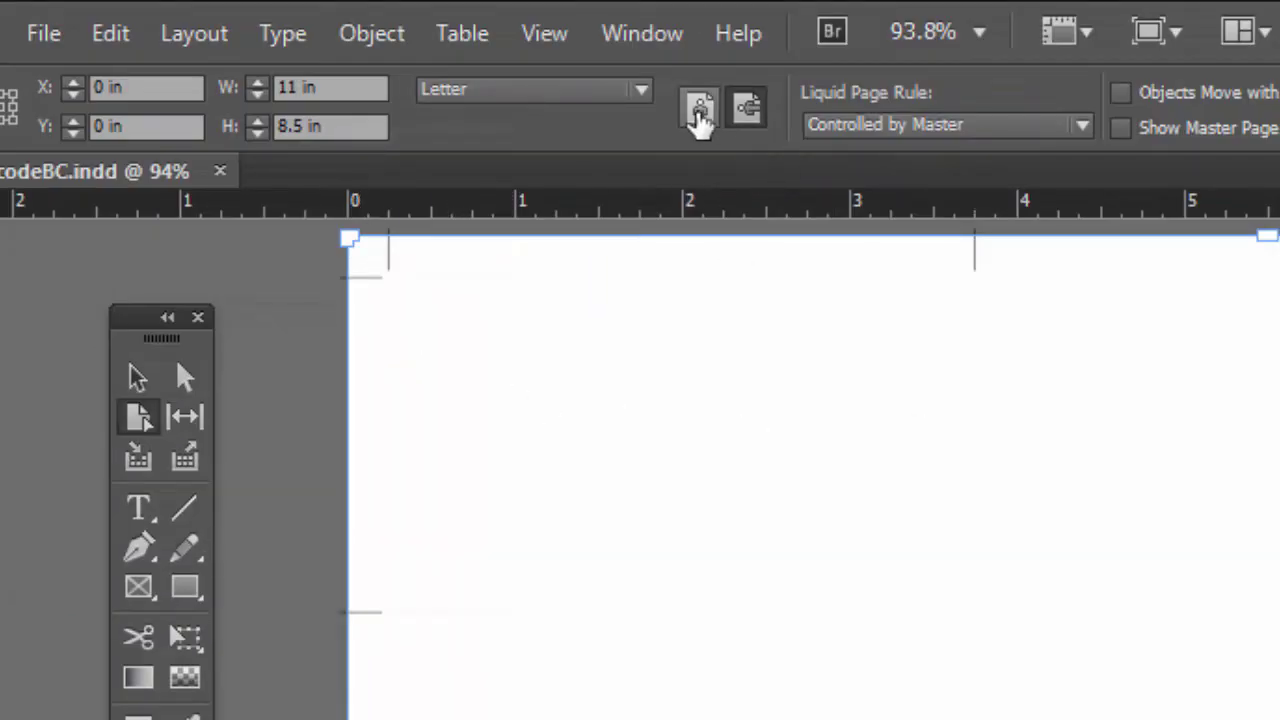
{"action": "left_click", "coordinate": [699, 110]}
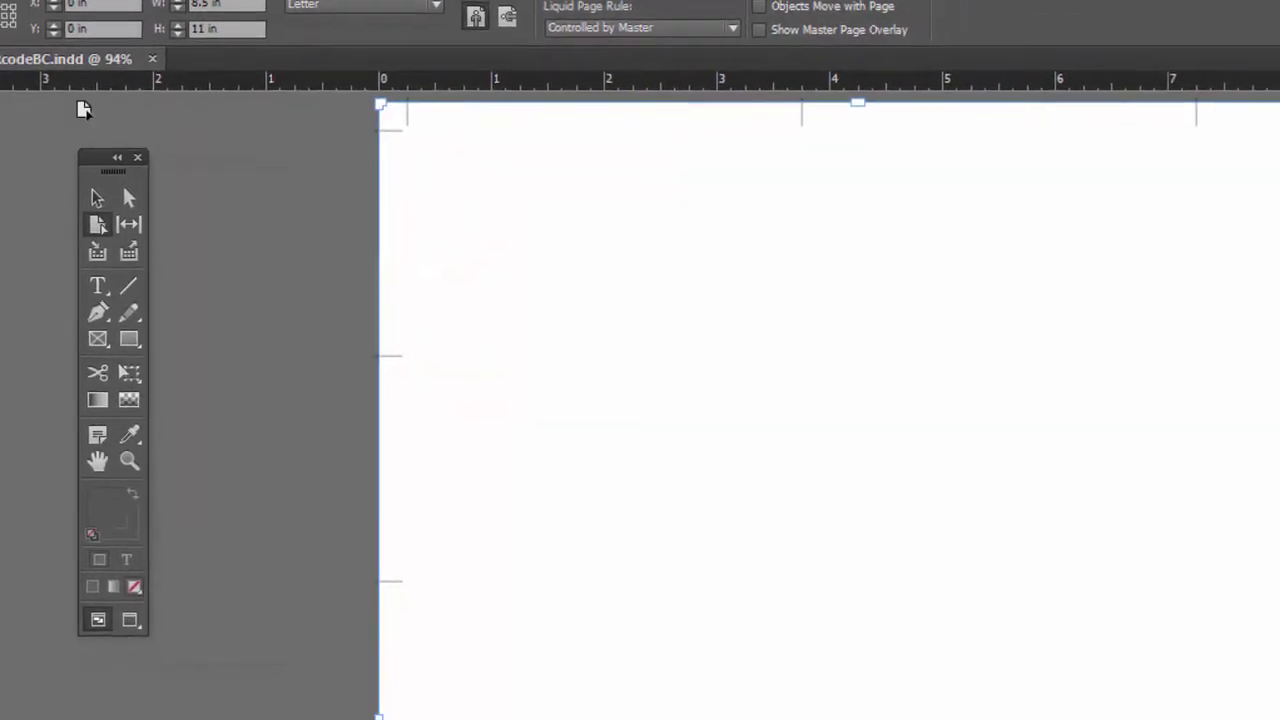
{"action": "left_click_drag", "start_coordinate": [82, 124], "coordinate": [124, 113]}
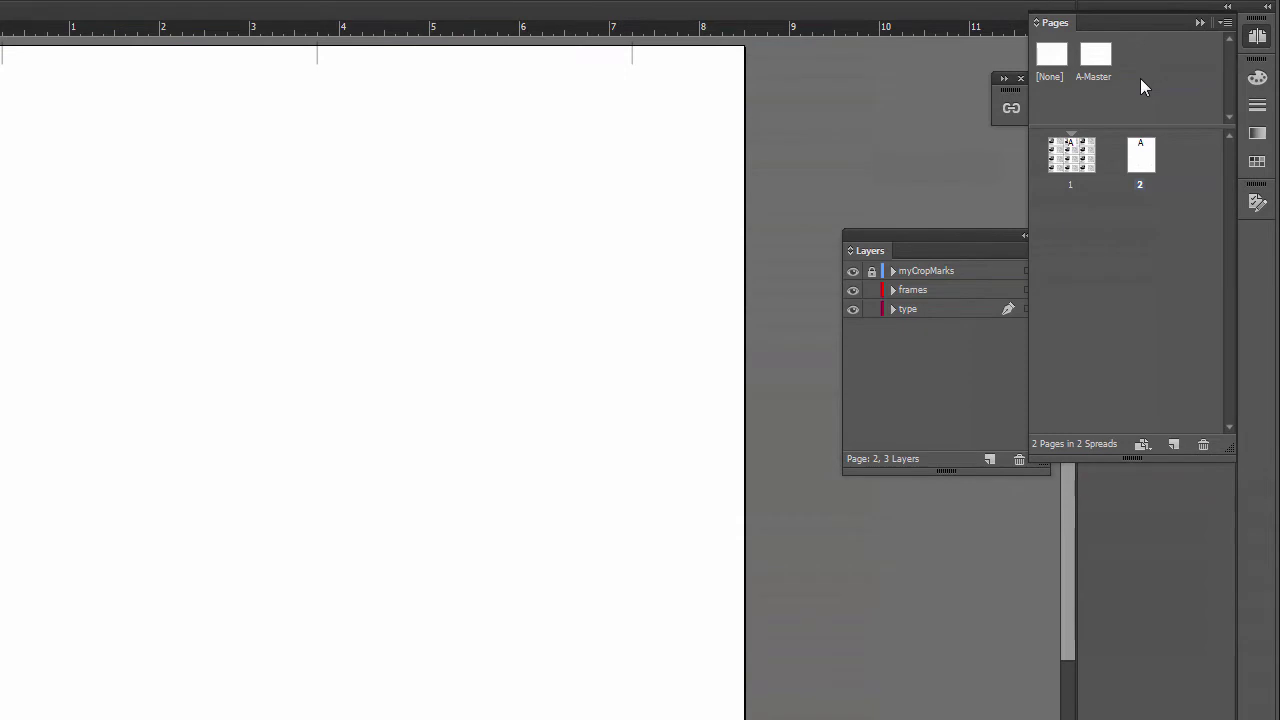
Add B-Master as a new portrait 8.5 × 11 in master page and open it
{"action": "left_click", "coordinate": [1226, 24]}
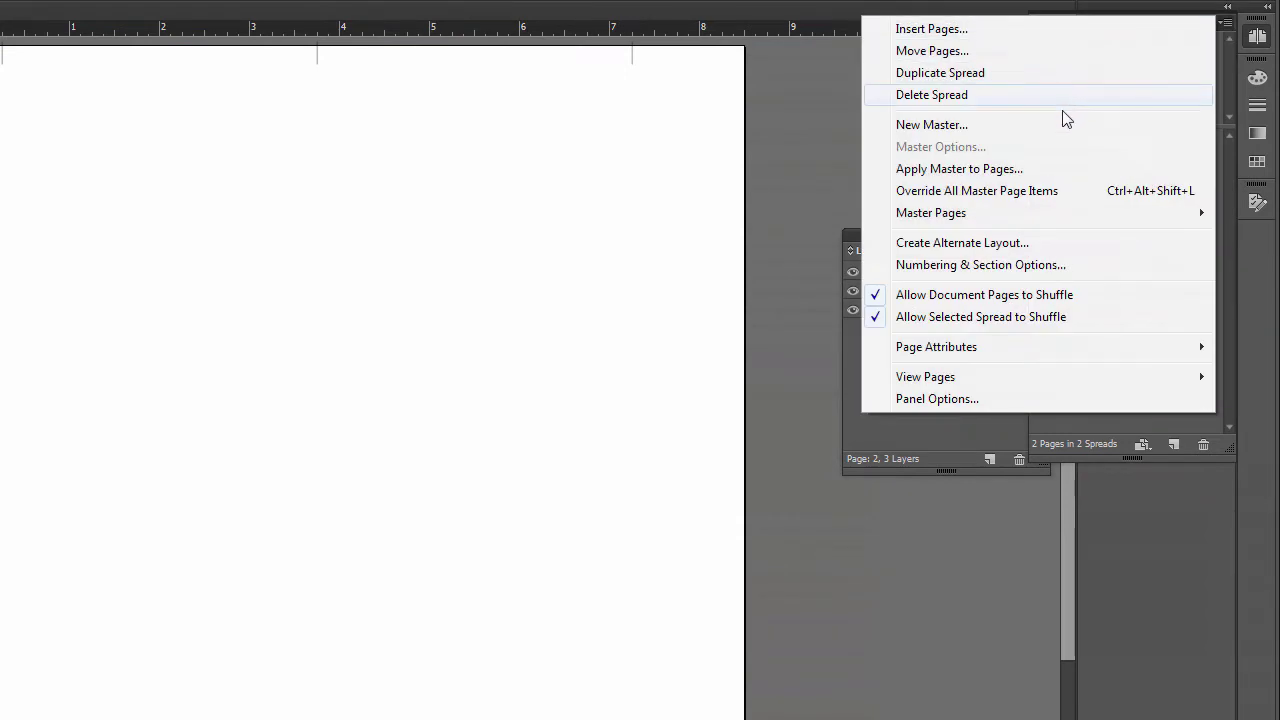
{"action": "left_click", "coordinate": [1056, 134]}
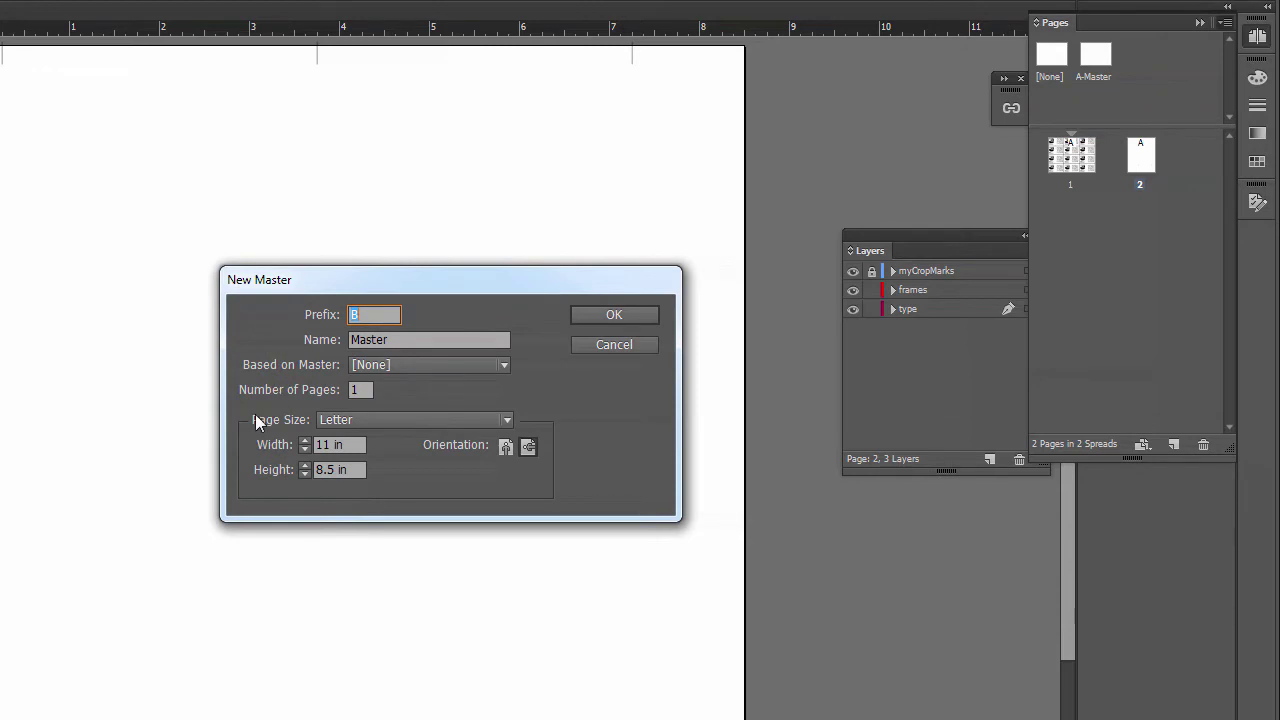
{"action": "left_click", "coordinate": [506, 446]}
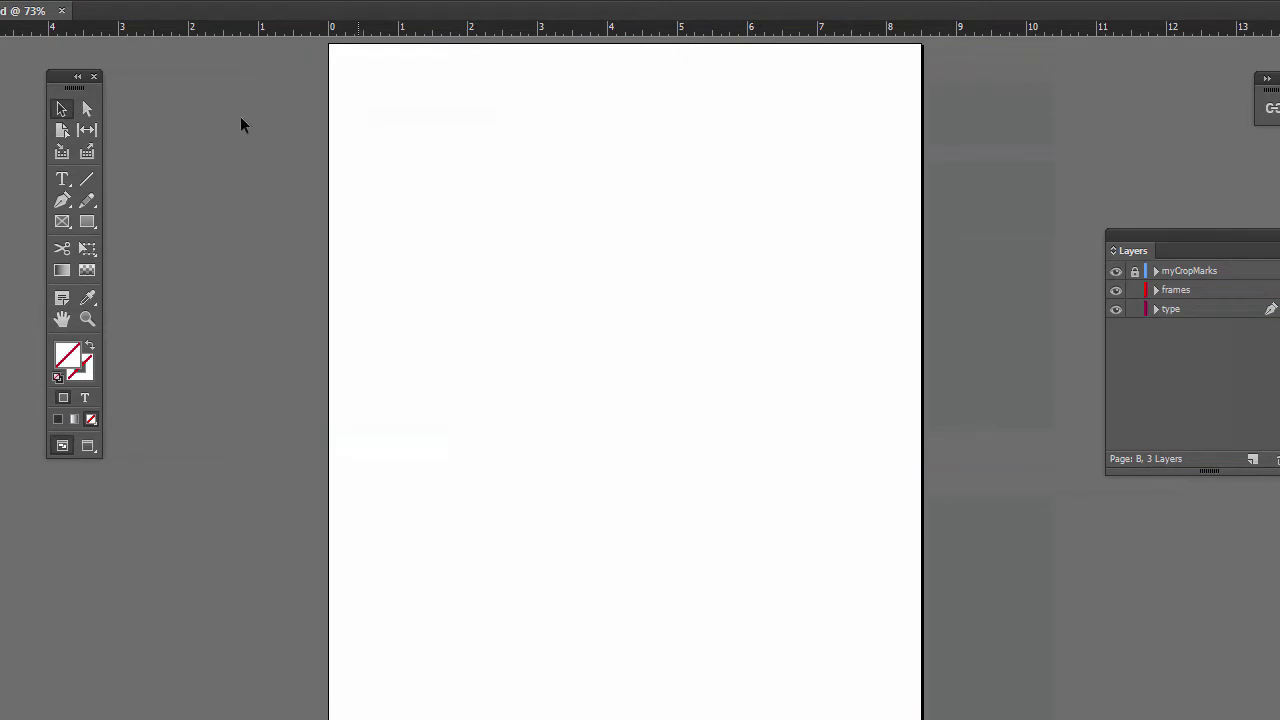
Reveal the margin guides on B-Master with the W shortcut
{"action": "left_click_drag", "start_coordinate": [70, 85], "coordinate": [104, 75]}
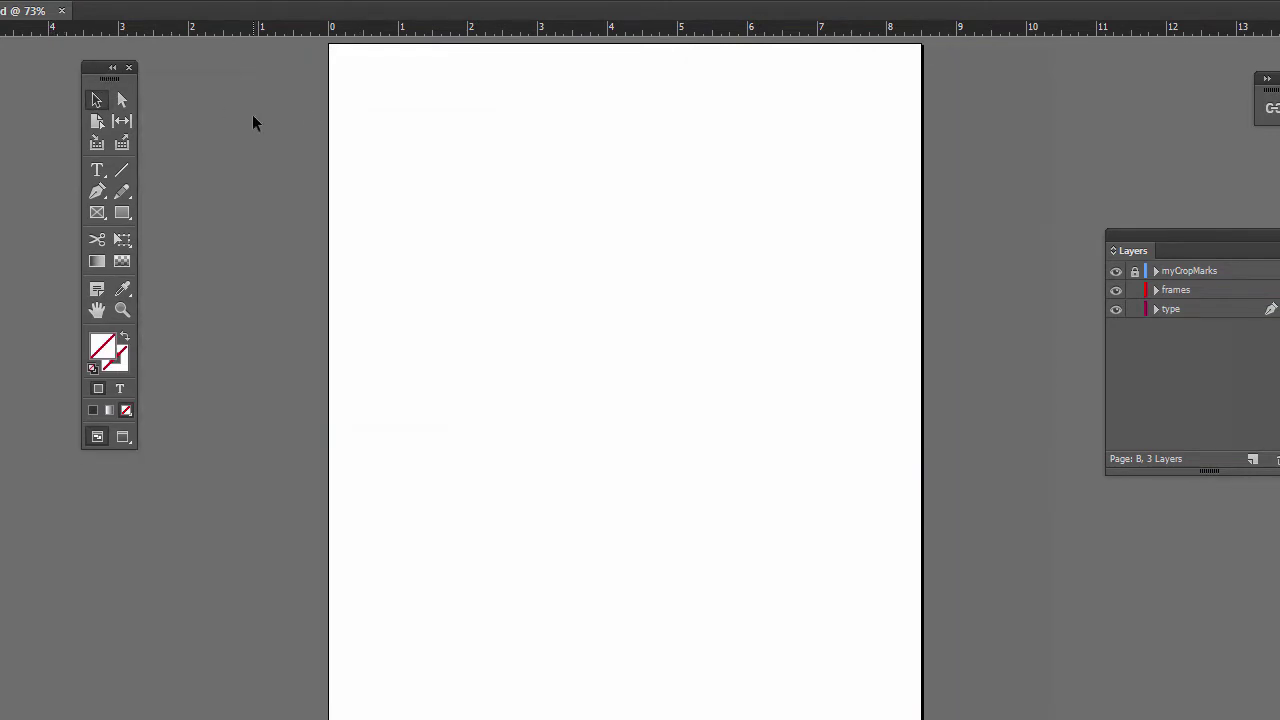
{"action": "key", "text": "w"}
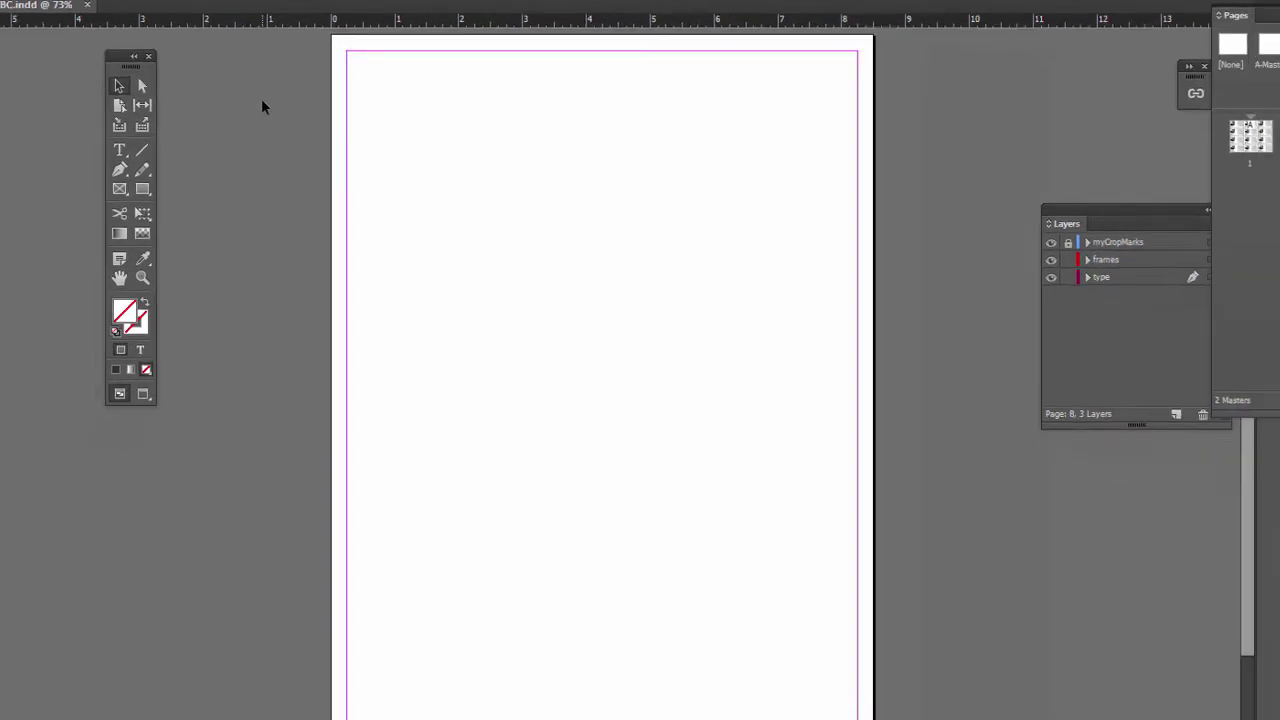
{"action": "left_click_drag", "start_coordinate": [137, 55], "coordinate": [172, 52]}
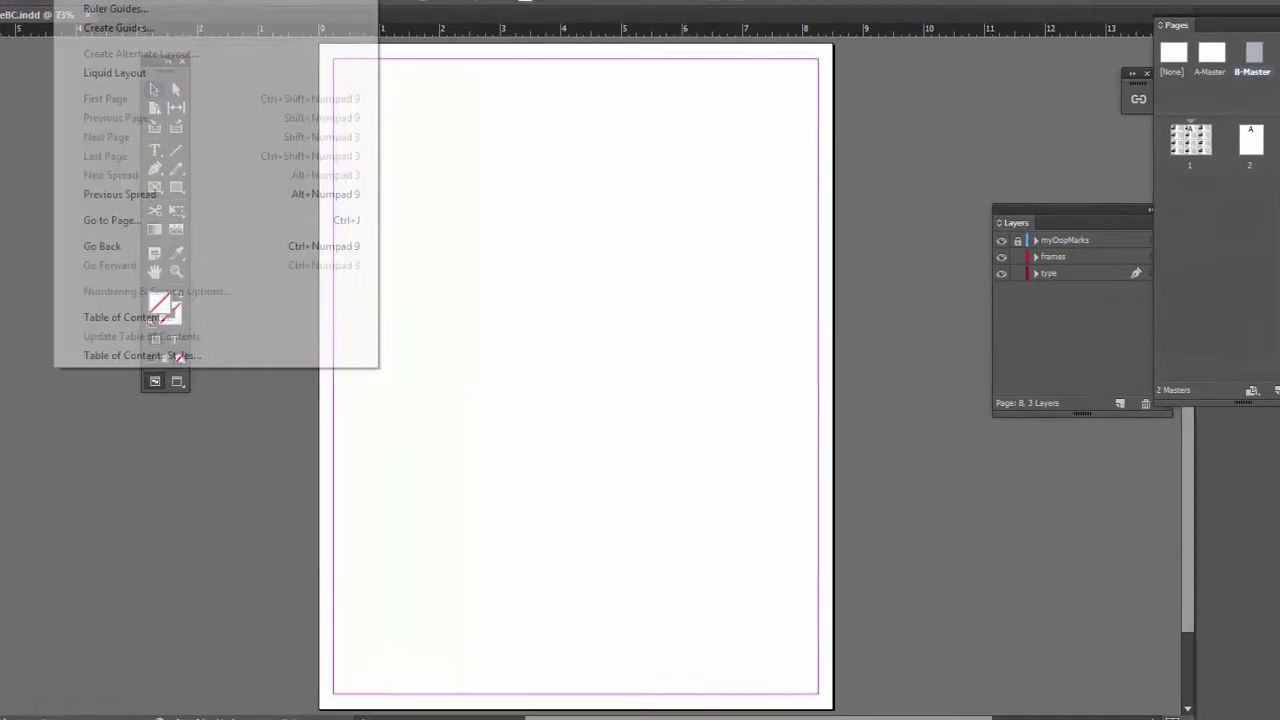
Set B-Master's margins to 0.5 in top and bottom and 0.75 in left and right
{"action": "left_click", "coordinate": [89, 8]}
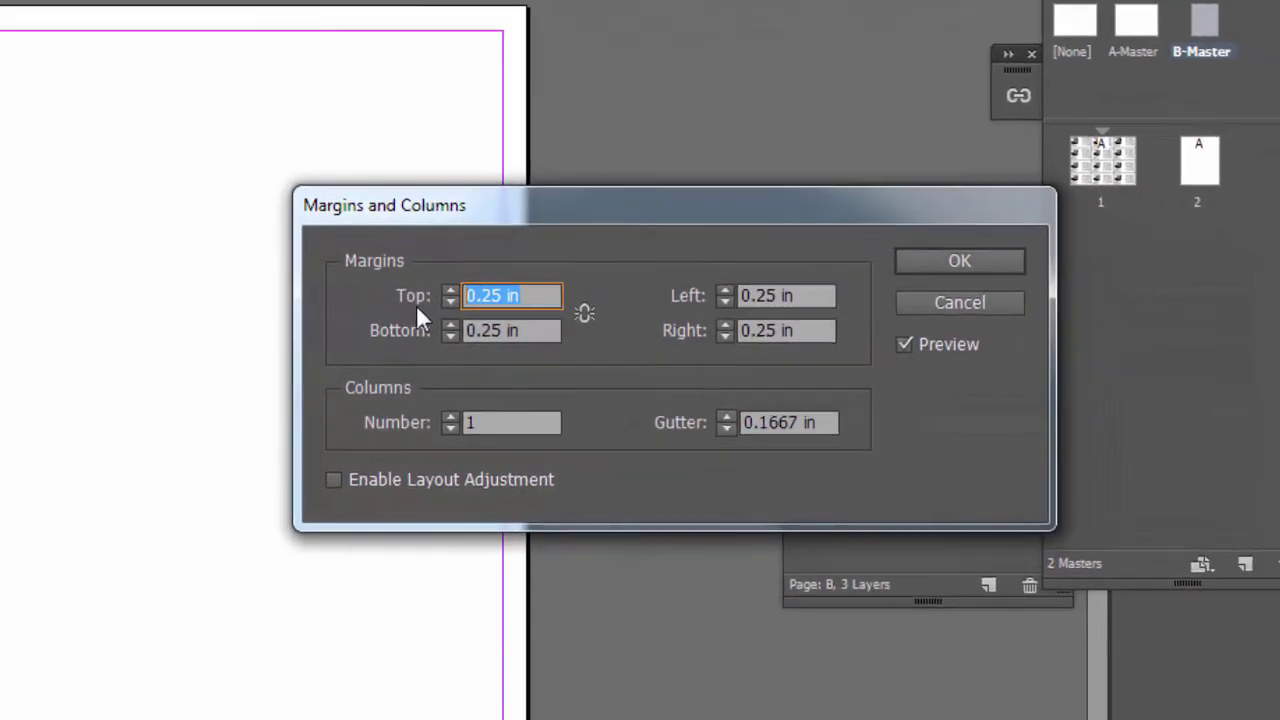
{"action": "type", "text": "."}
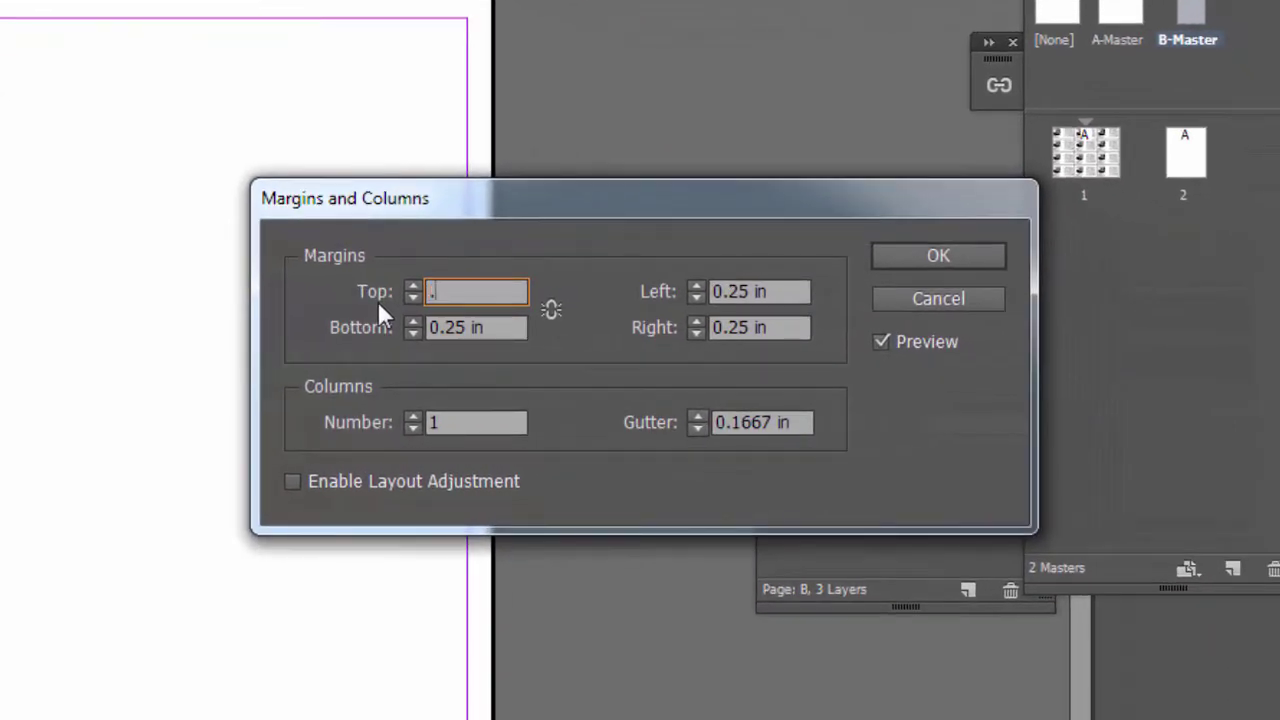
{"action": "type", "text": "5"}
{"action": "key", "text": "Tab"}
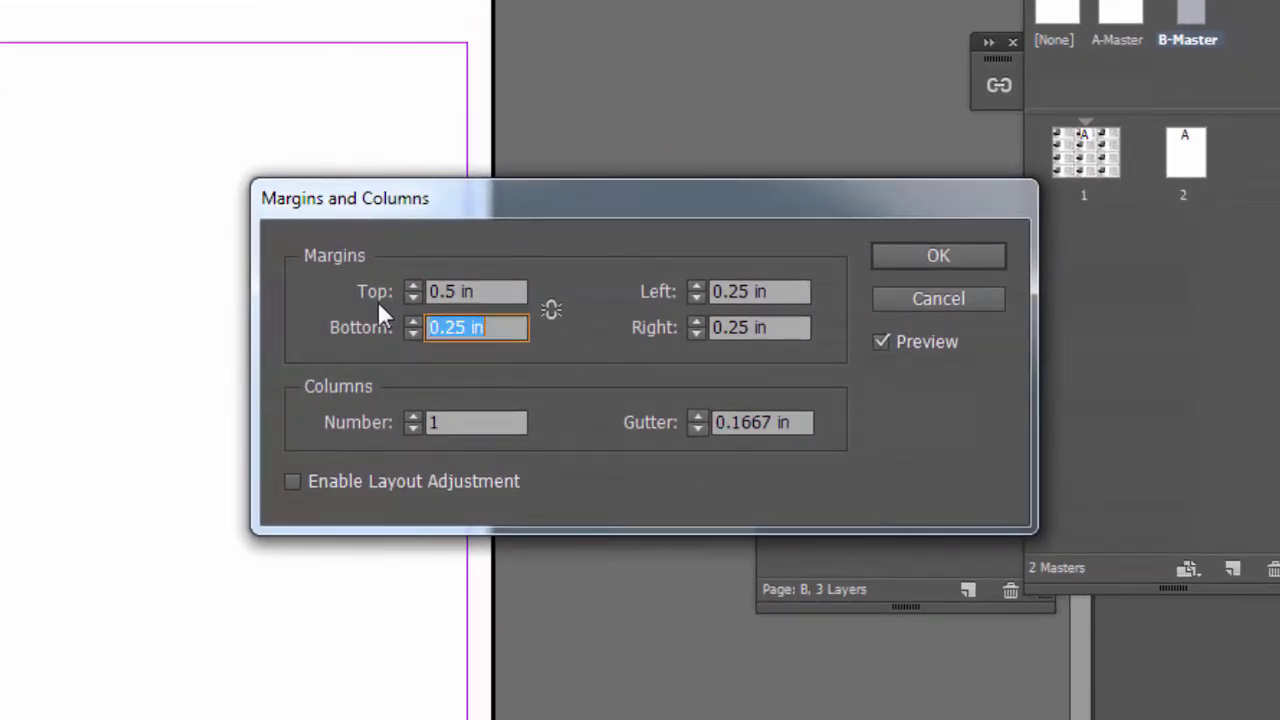
{"action": "type", "text": ".5"}
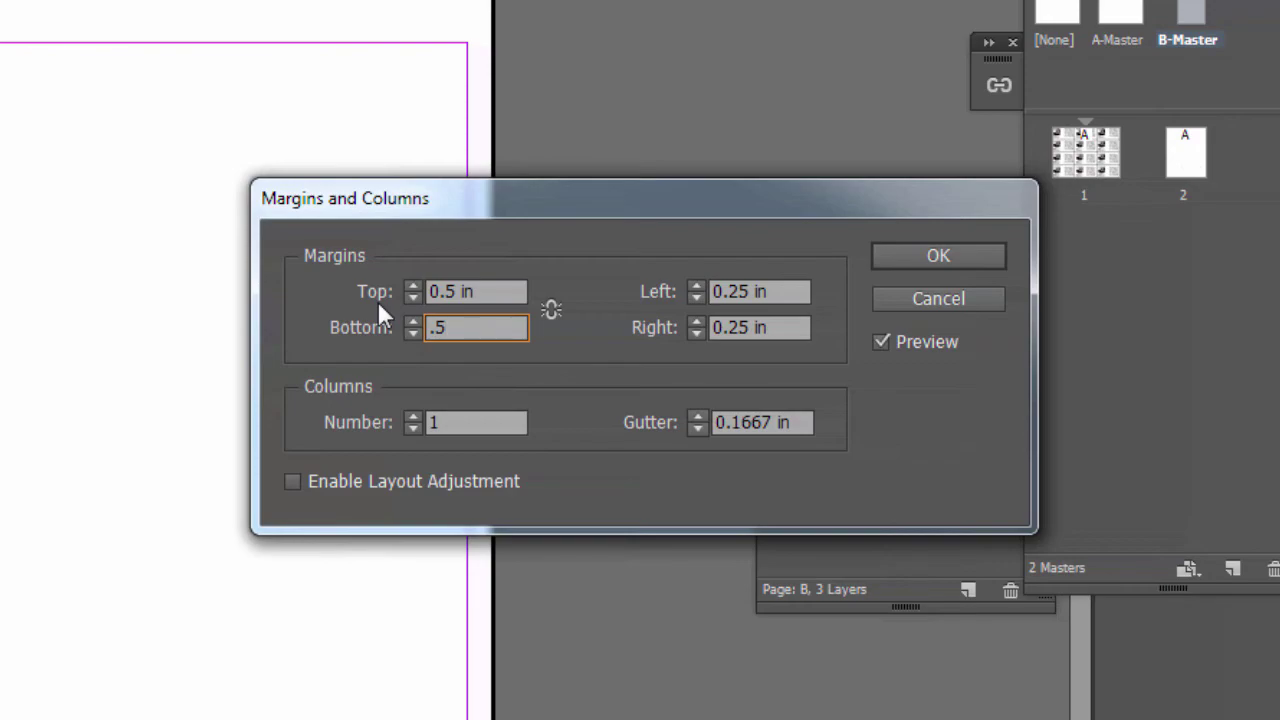
{"action": "key", "text": "Tab"}
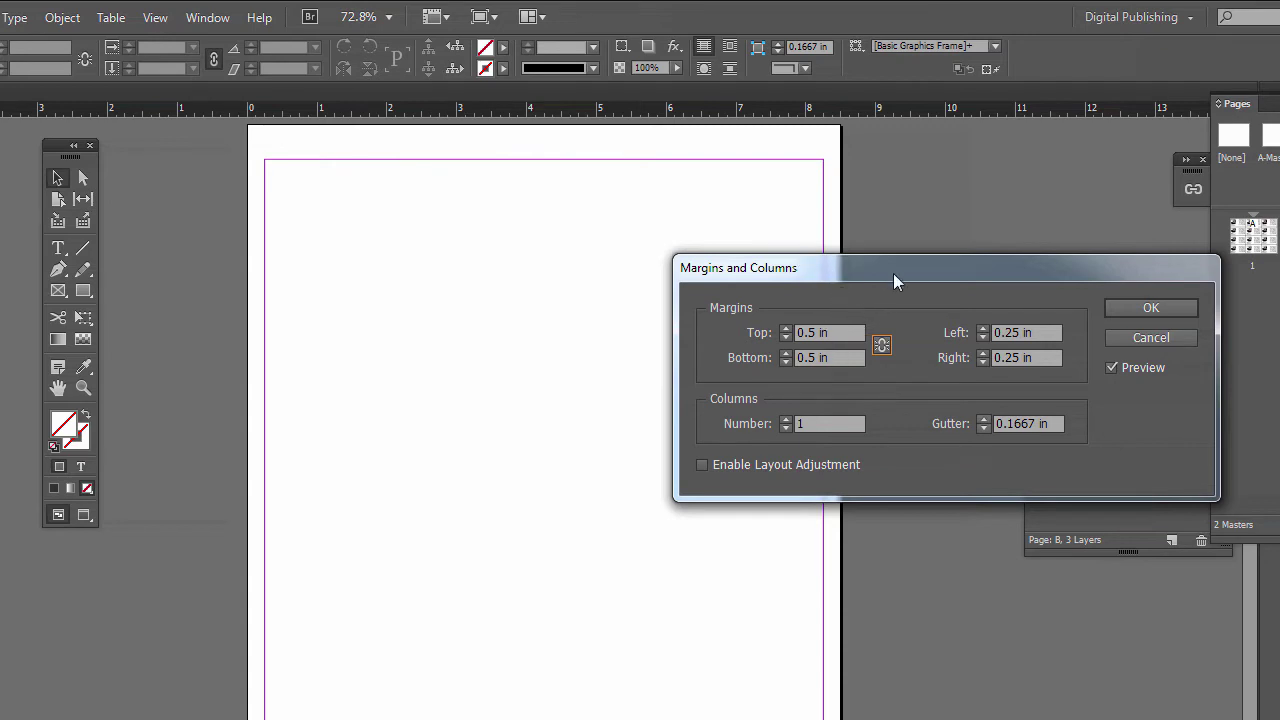
{"action": "left_click_drag", "start_coordinate": [894, 269], "coordinate": [768, 262]}
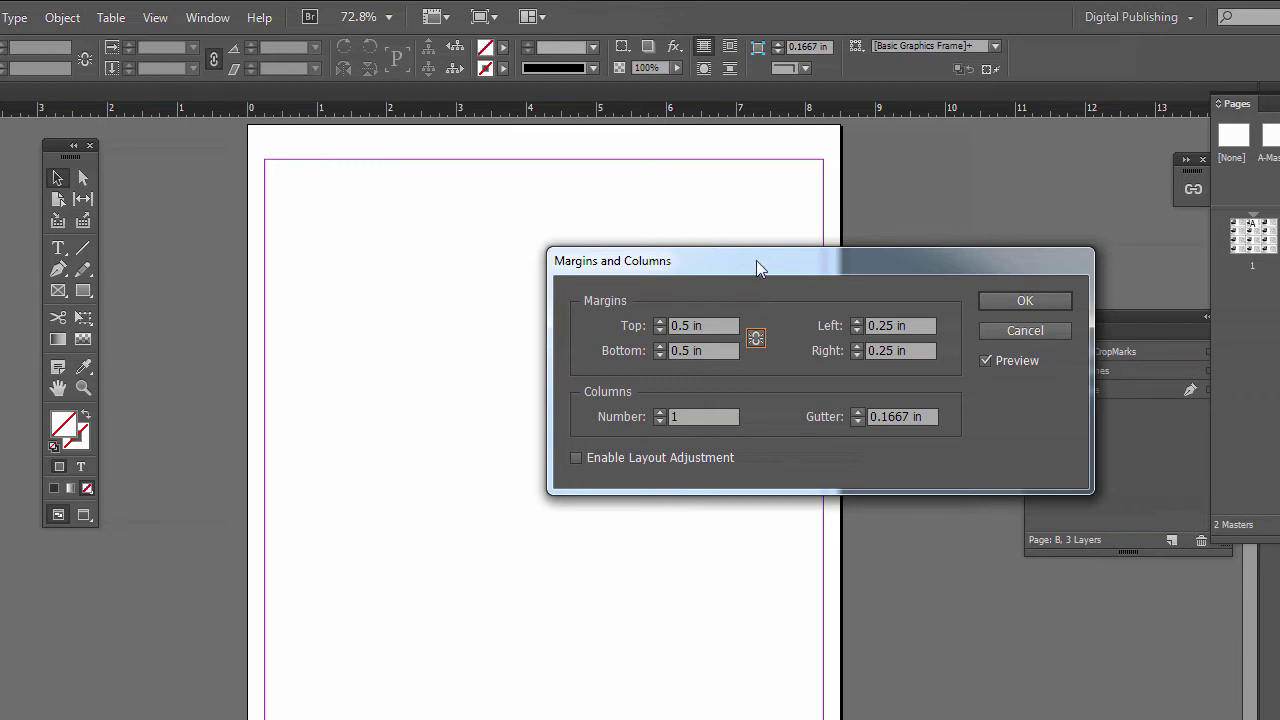
{"action": "left_click", "coordinate": [918, 325]}
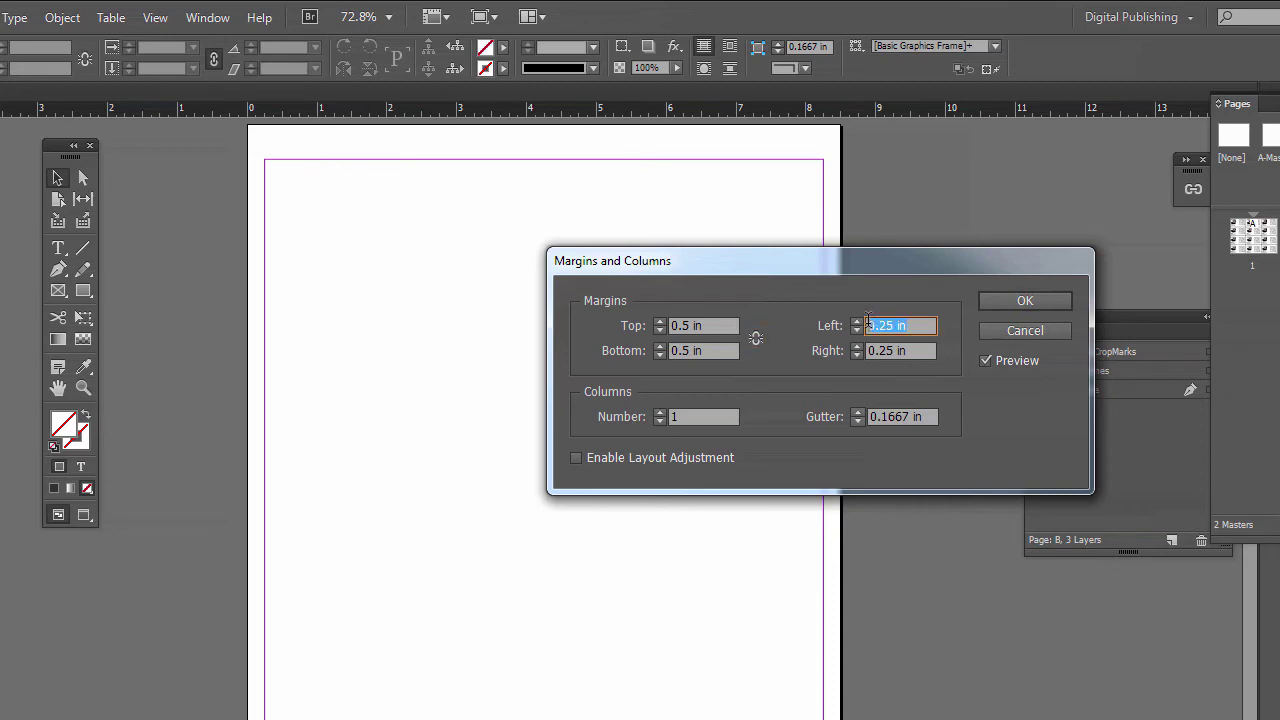
{"action": "type", "text": ".75"}
{"action": "key", "text": "Tab"}
{"action": "type", "text": "."}
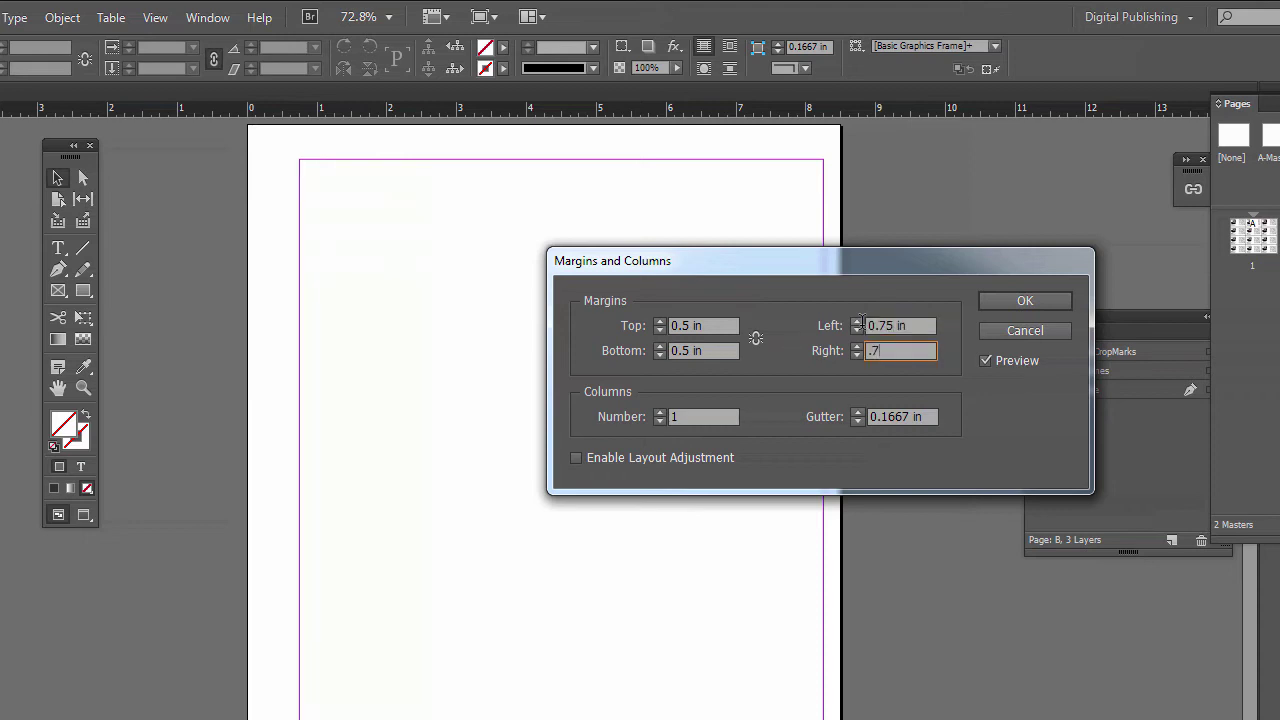
{"action": "key", "text": "Tab"}
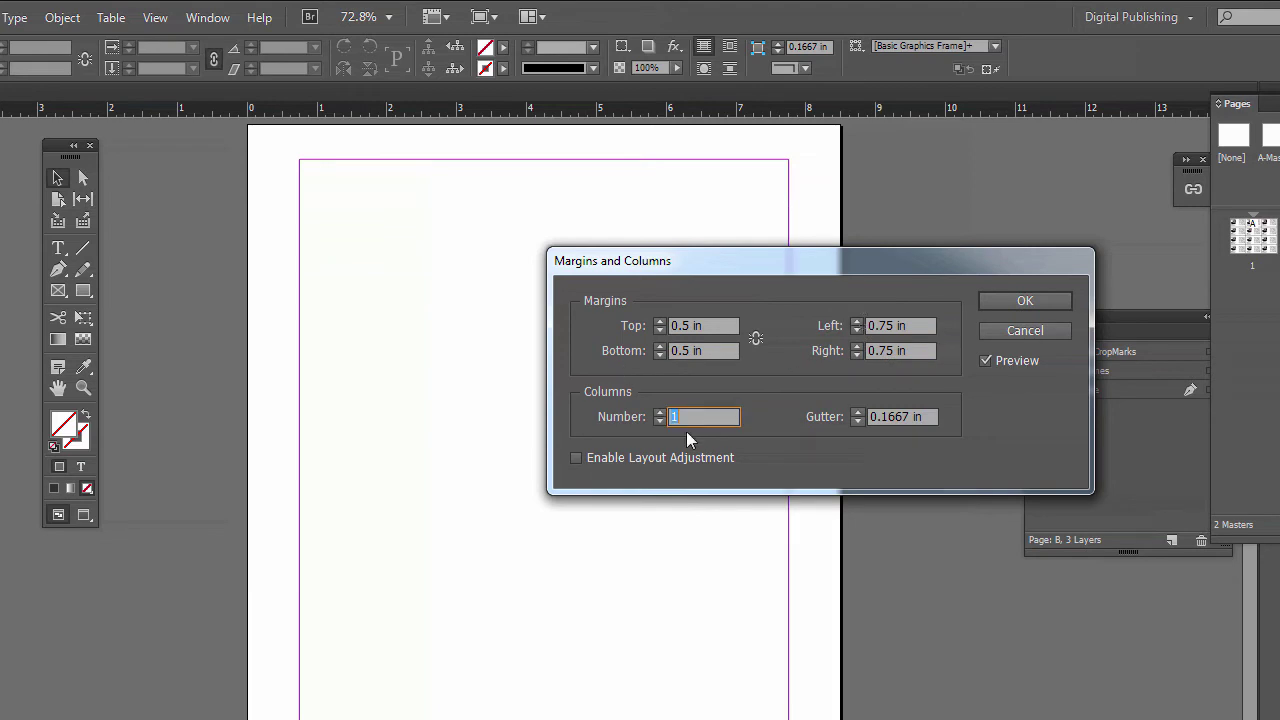
Apply the new margins and start Create Guides with 0 in row and column gutters
{"action": "left_click", "coordinate": [1045, 303]}
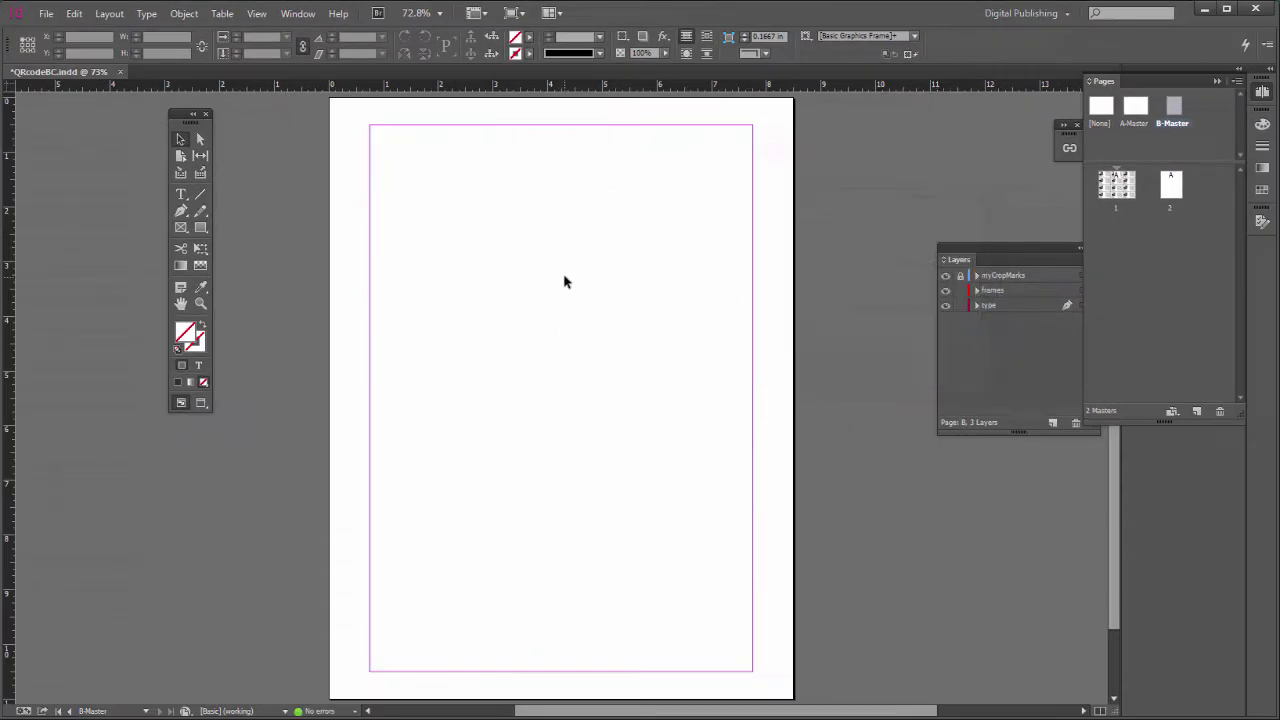
{"action": "left_click", "coordinate": [113, 16]}
{"action": "left_click", "coordinate": [137, 82]}
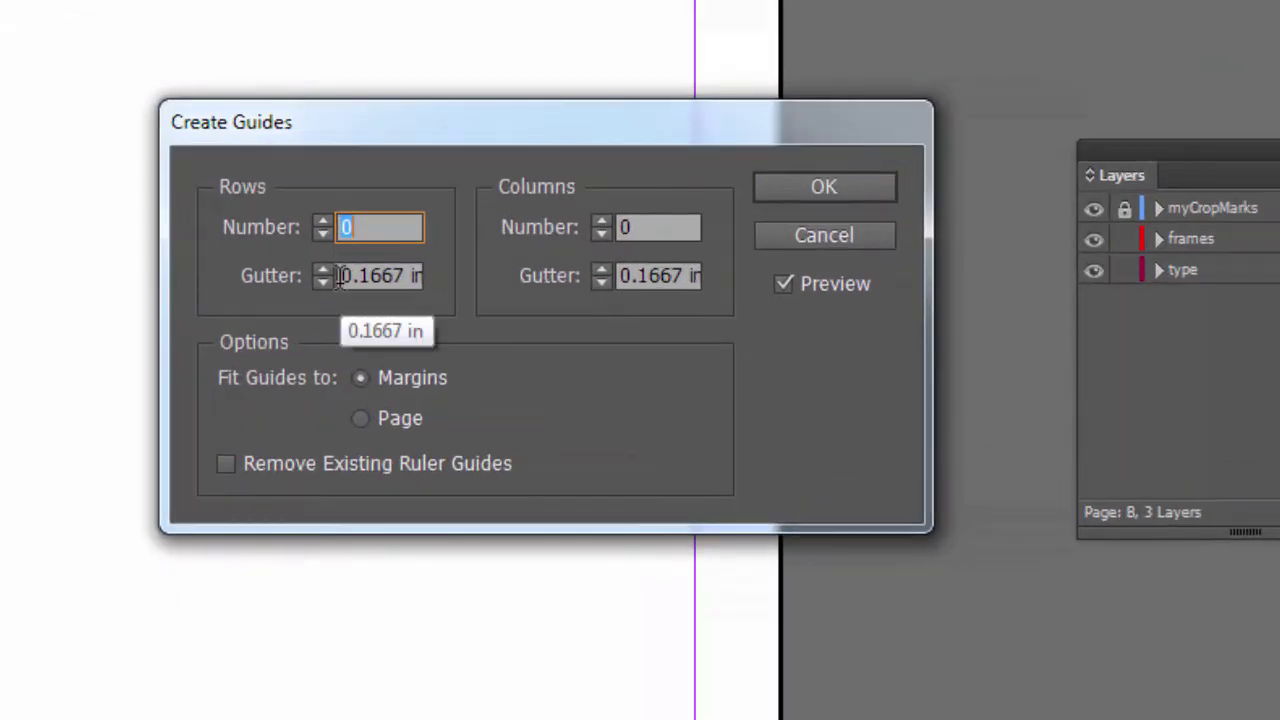
{"action": "key", "text": "Tab"}
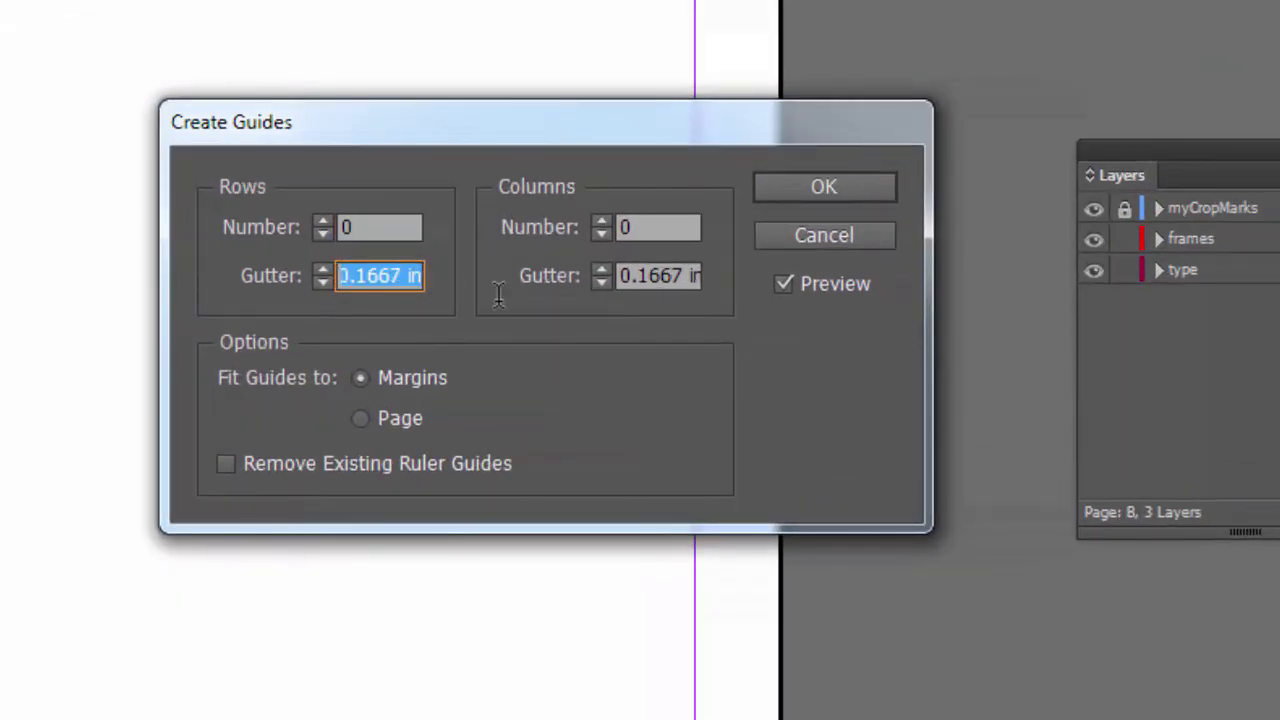
{"action": "type", "text": "0"}
{"action": "key", "text": "Tab"}
{"action": "key", "text": "Tab"}
{"action": "type", "text": "0"}
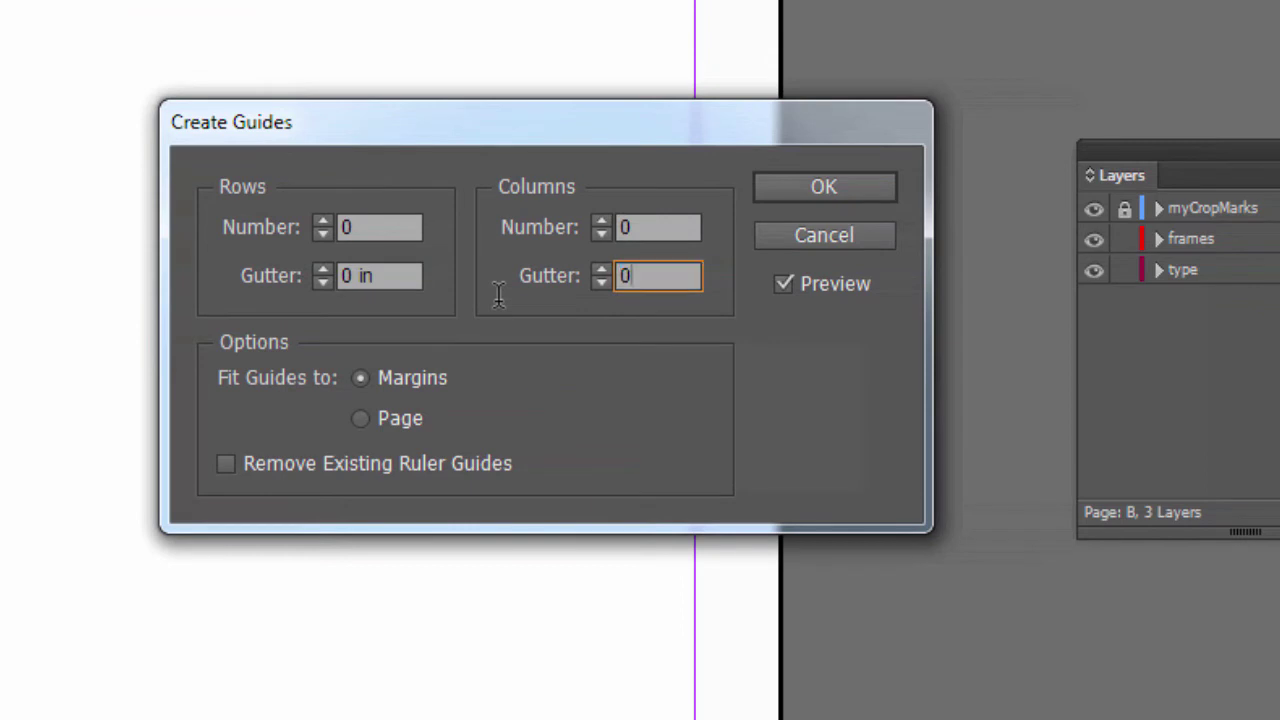
{"action": "key", "text": "Tab"}
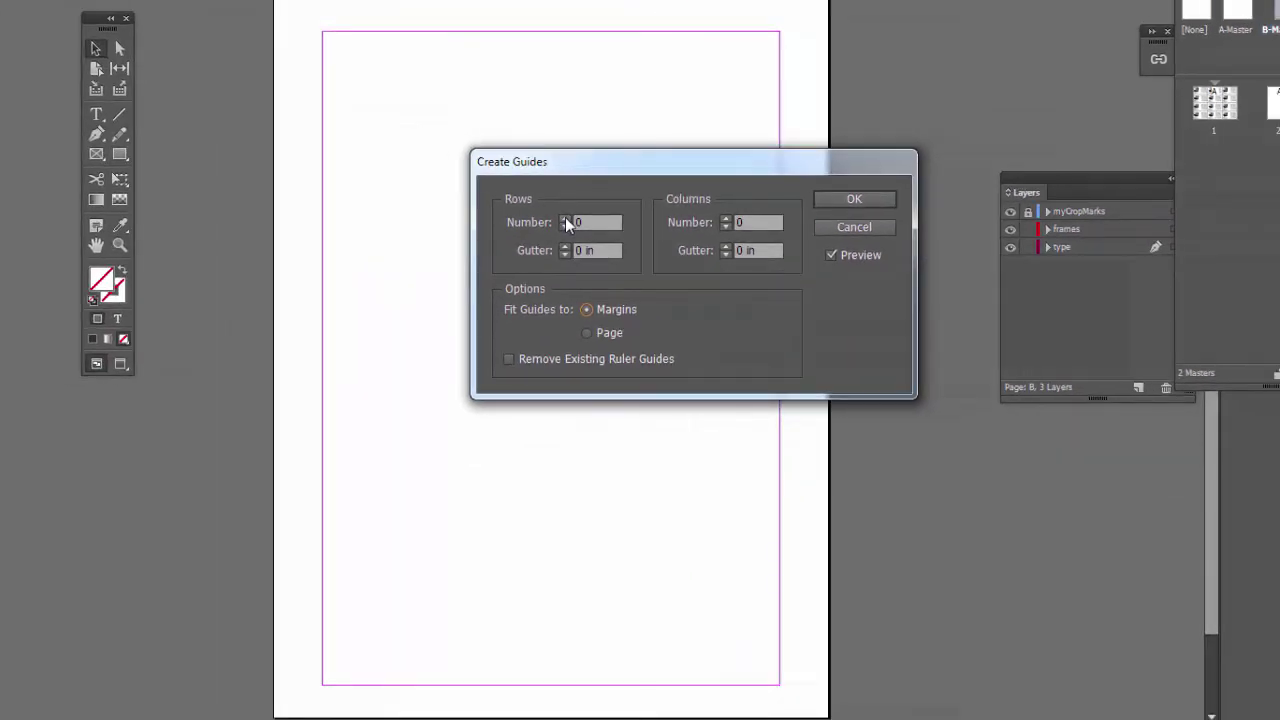
Set the guide grid to 5 rows and 2 columns fitted to the margins
{"action": "left_click", "coordinate": [565, 218]}
{"action": "left_click", "coordinate": [565, 218]}
{"action": "left_click", "coordinate": [565, 218]}
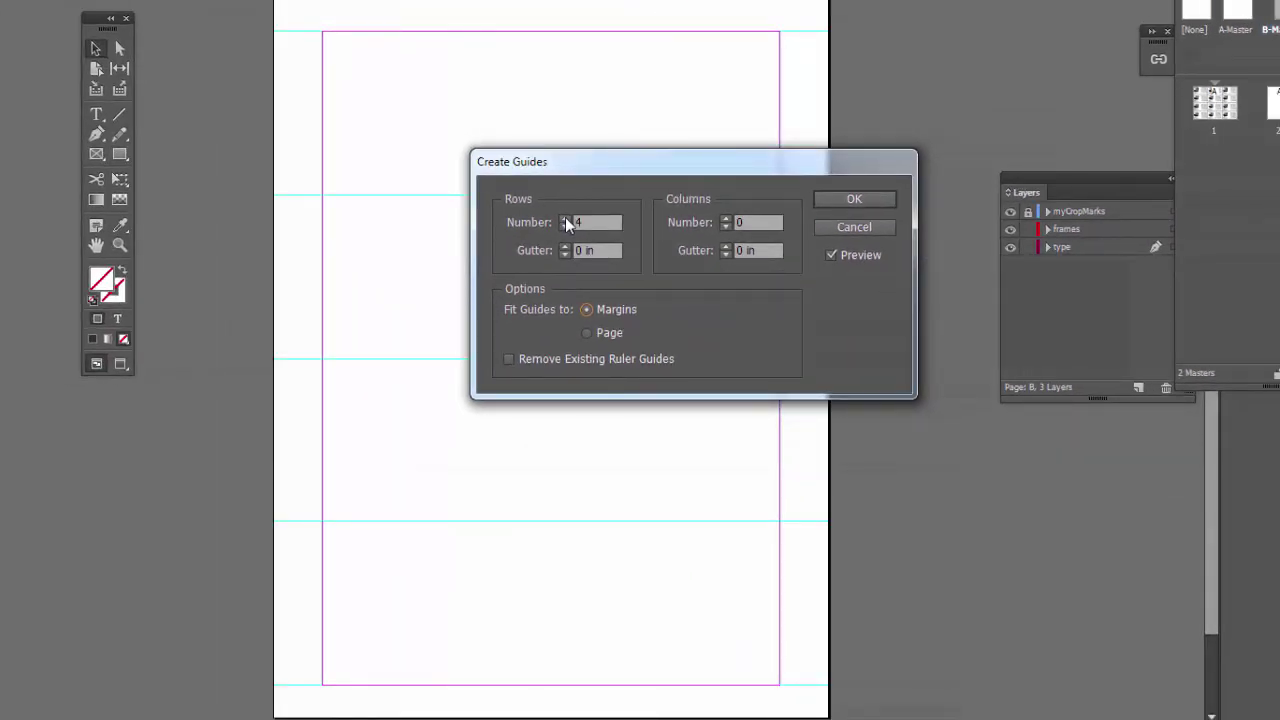
{"action": "left_click", "coordinate": [565, 218]}
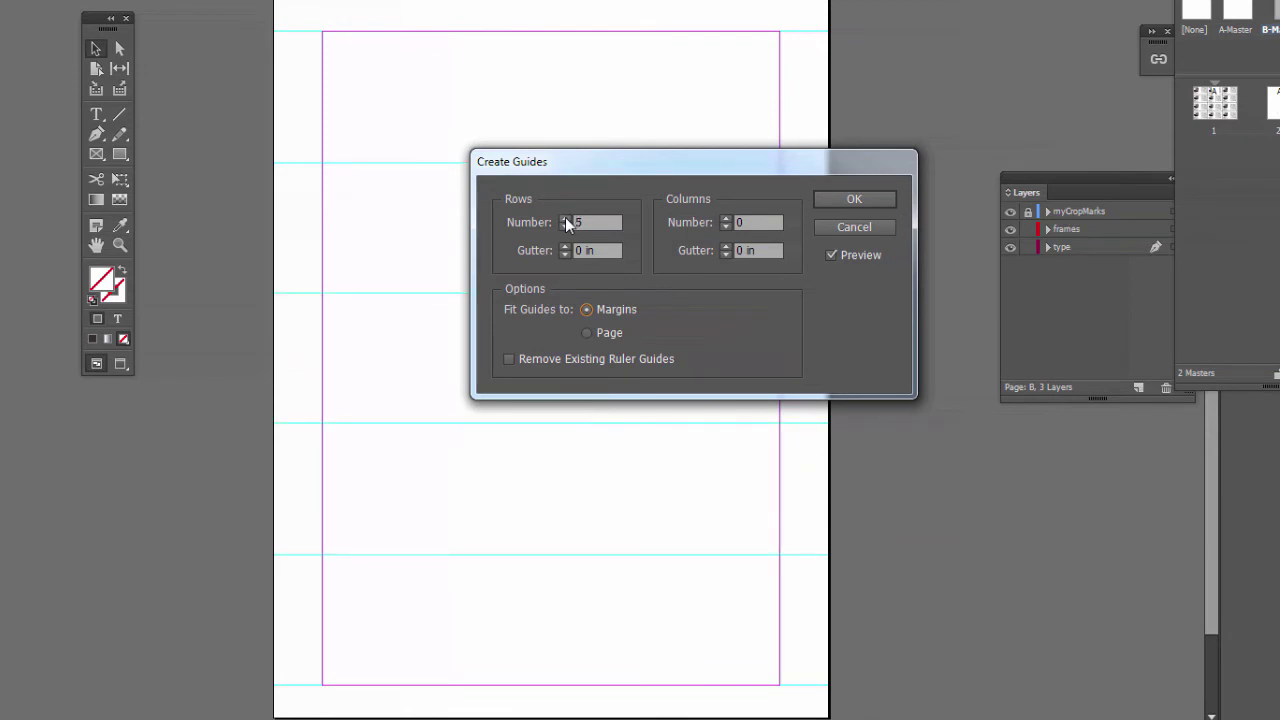
{"action": "left_click", "coordinate": [726, 219]}
{"action": "left_click", "coordinate": [726, 219]}
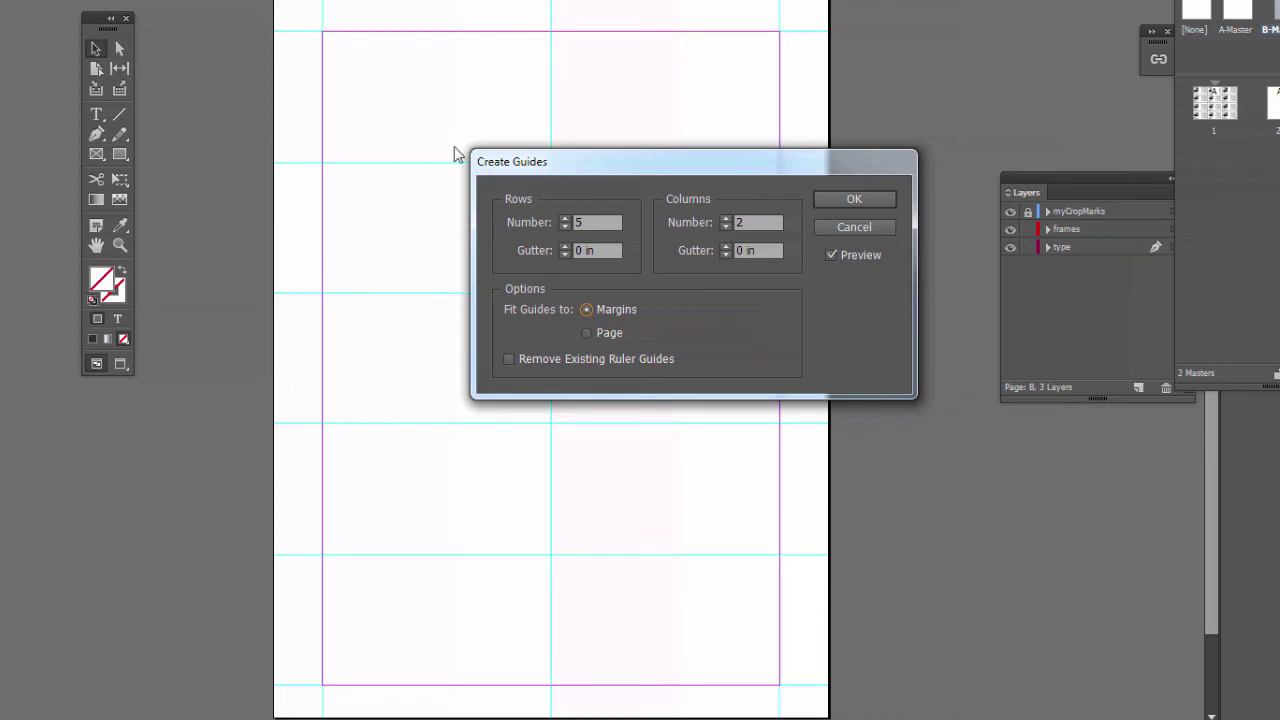
{"action": "left_click_drag", "start_coordinate": [655, 165], "coordinate": [761, 134]}
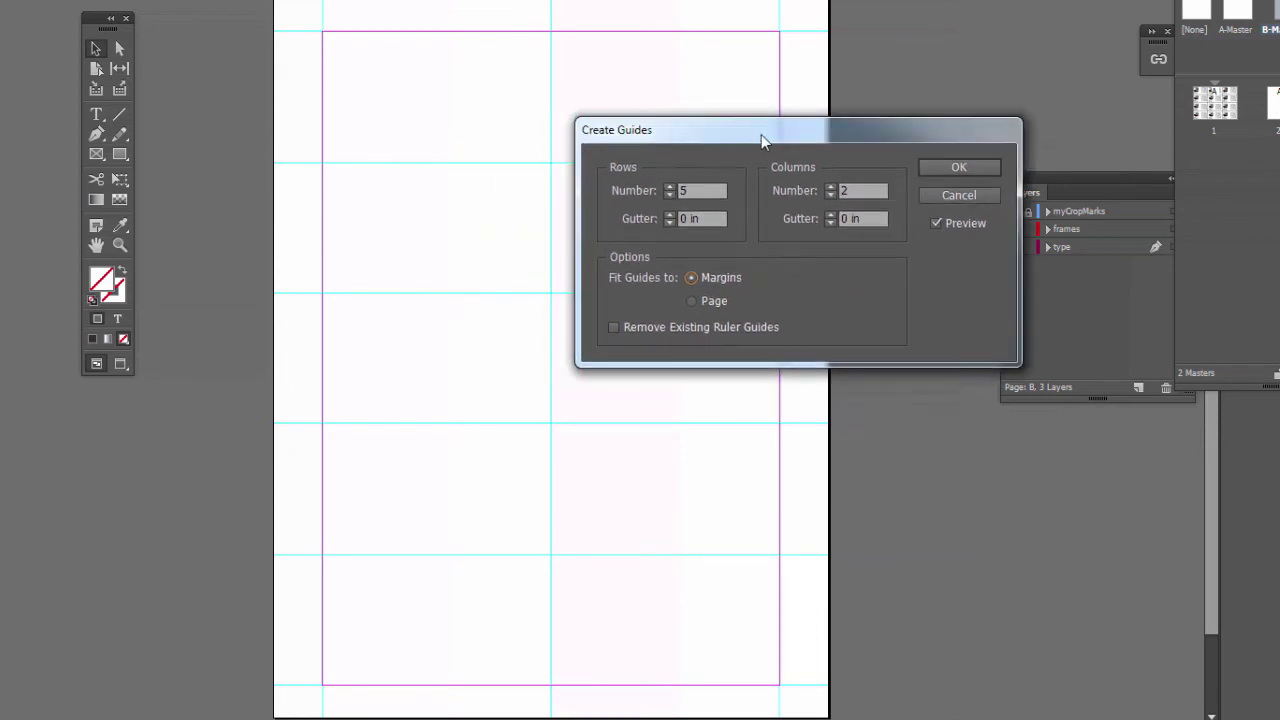
{"action": "left_click", "coordinate": [982, 167]}
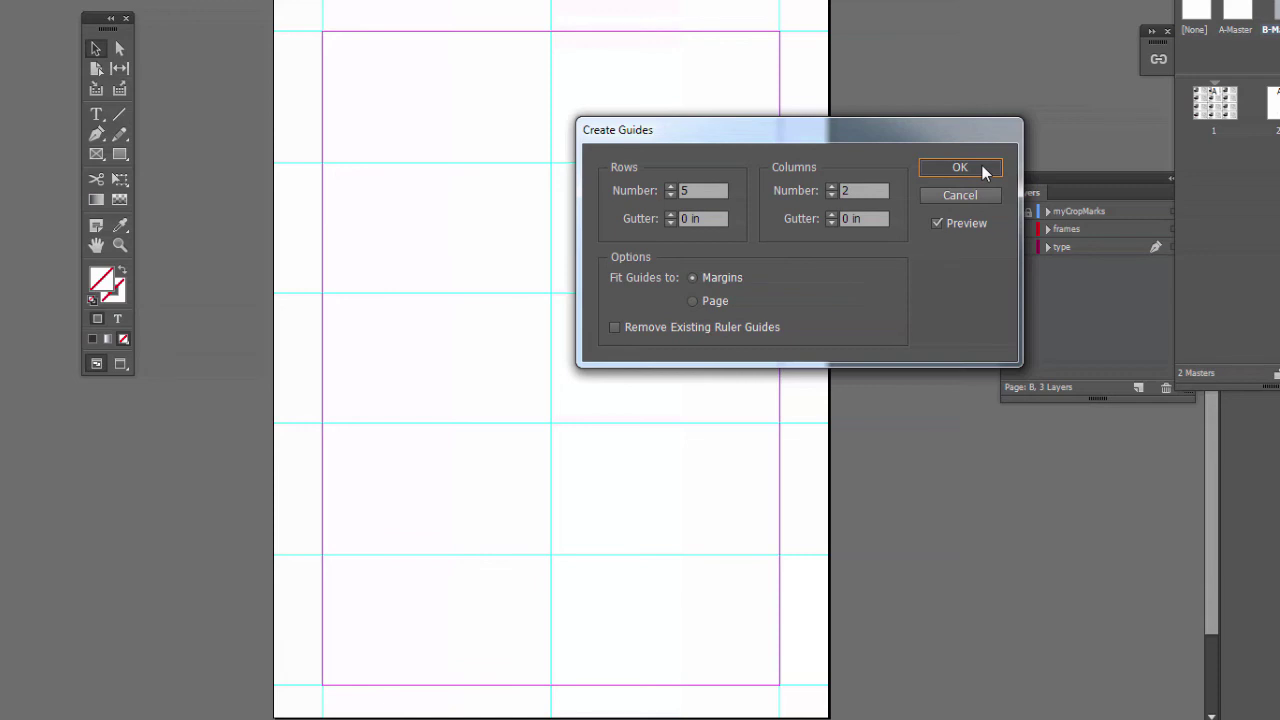
Apply the 5×2 guides, then apply B-Master to page 2 using the master's page size
{"action": "left_click", "coordinate": [982, 170]}
{"action": "left_click_drag", "start_coordinate": [1026, 160], "coordinate": [945, 192]}
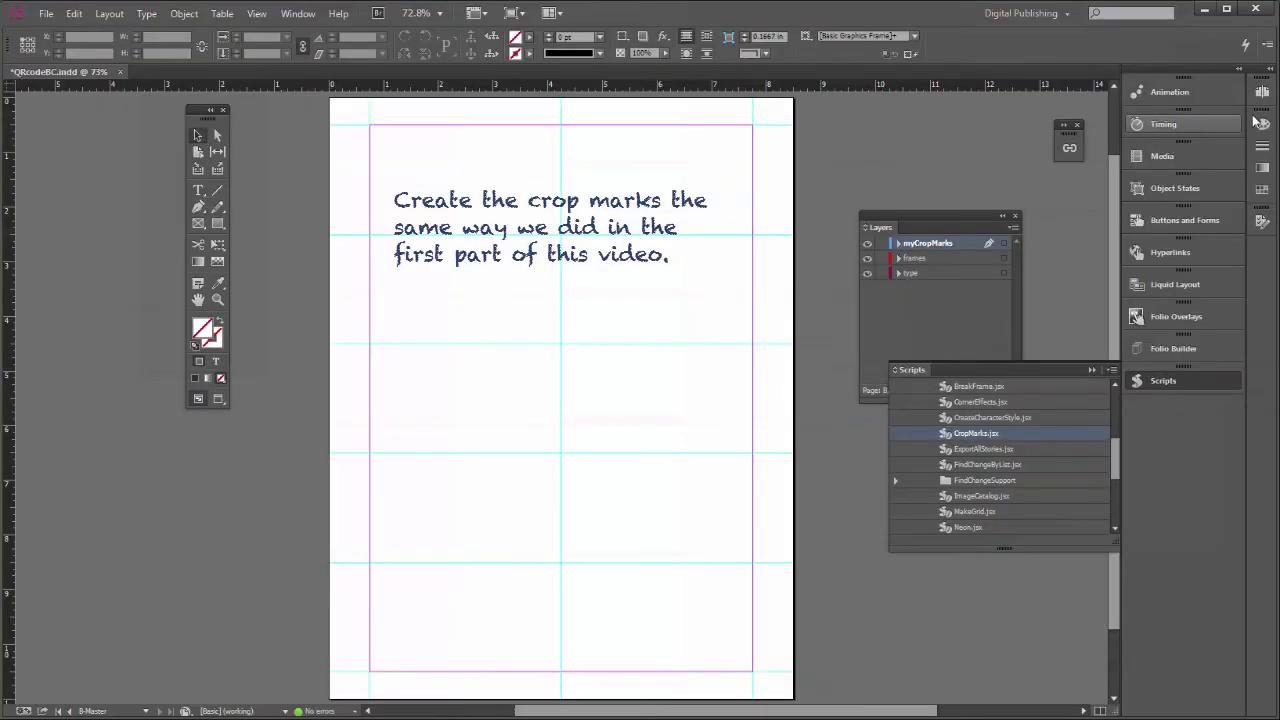
{"action": "left_click", "coordinate": [1263, 92]}
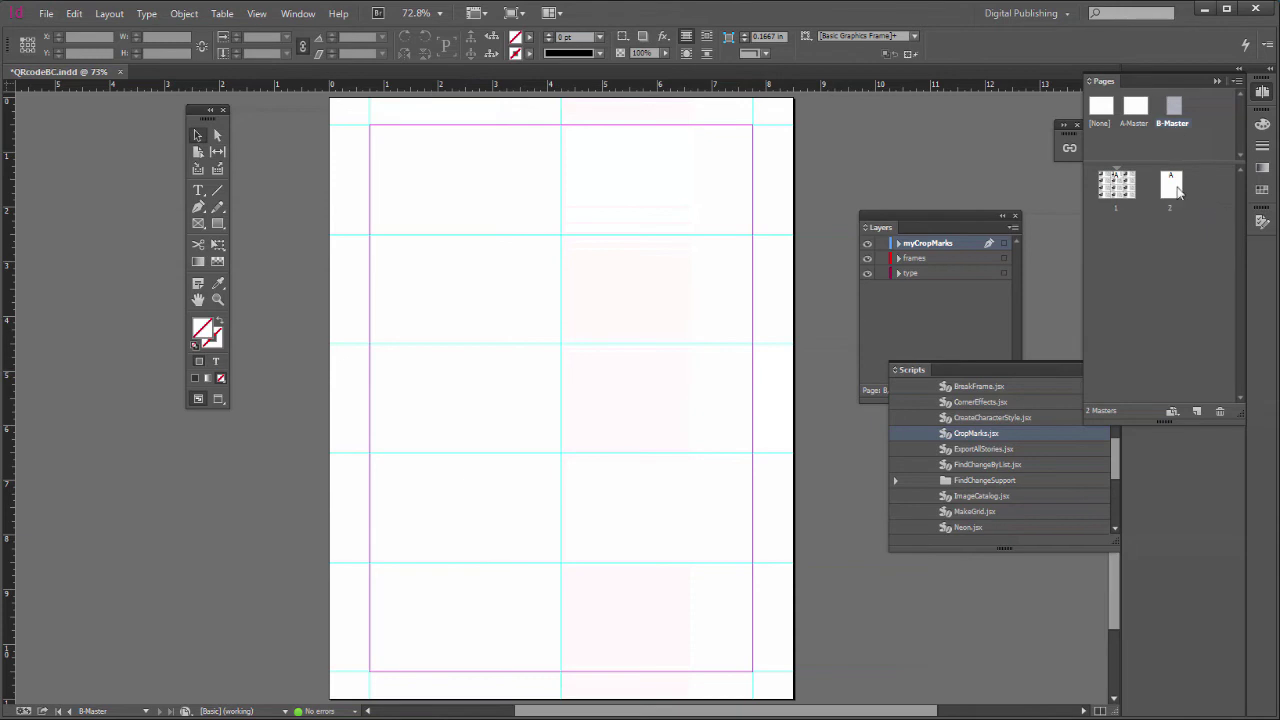
{"action": "double_click", "coordinate": [1173, 187]}
{"action": "left_click_drag", "start_coordinate": [1175, 113], "coordinate": [1180, 186]}
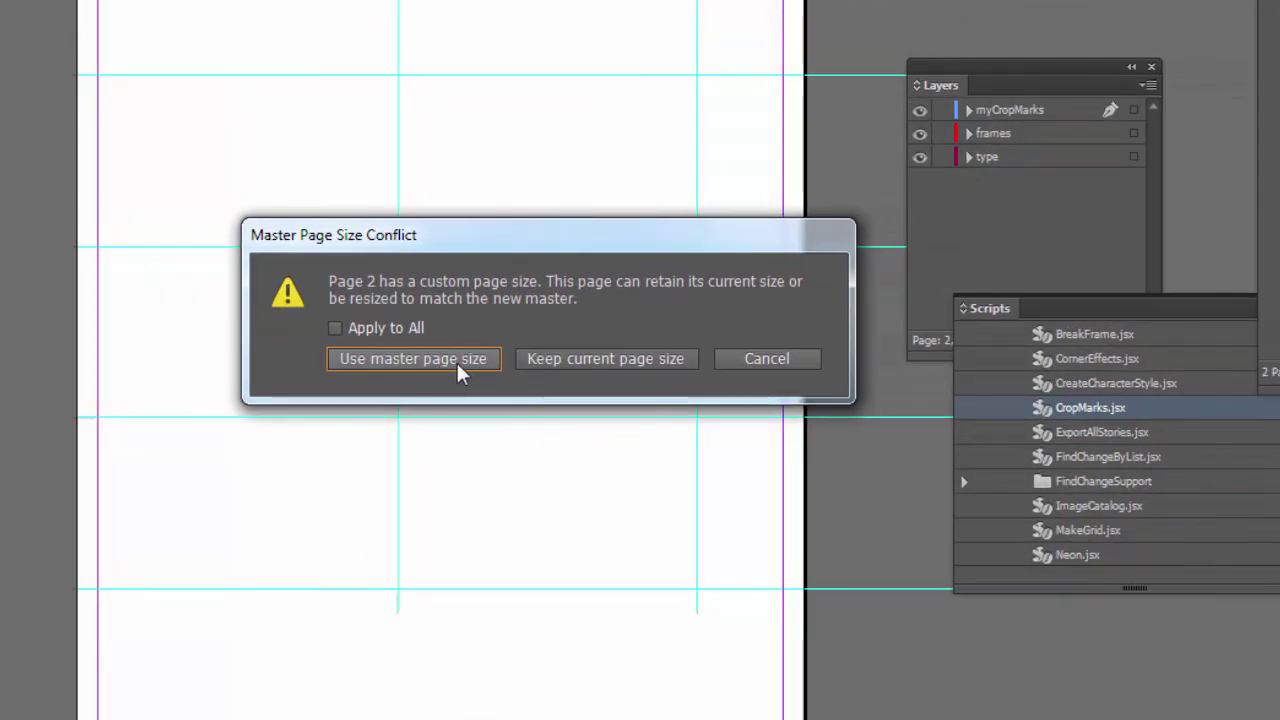
{"action": "left_click", "coordinate": [456, 365]}
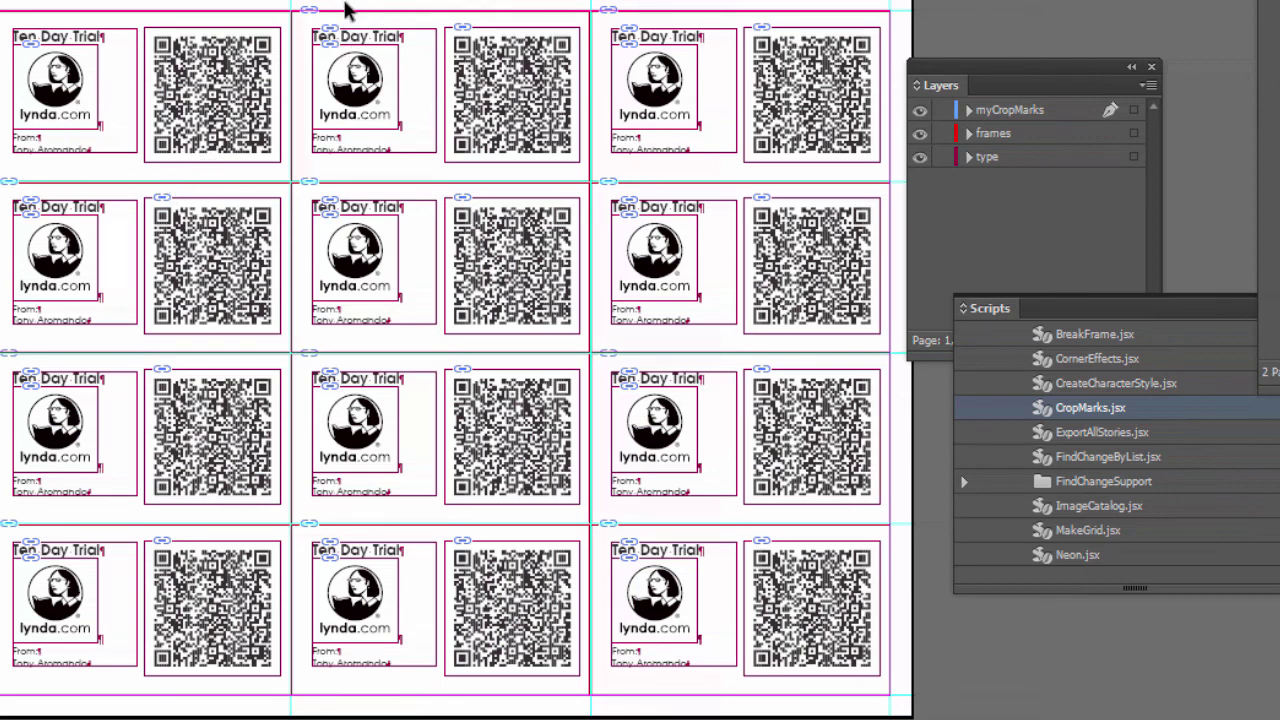
Paste two columns of page 1's cards onto page 2 and move them to the top
{"action": "left_click_drag", "start_coordinate": [331, 3], "coordinate": [843, 713]}
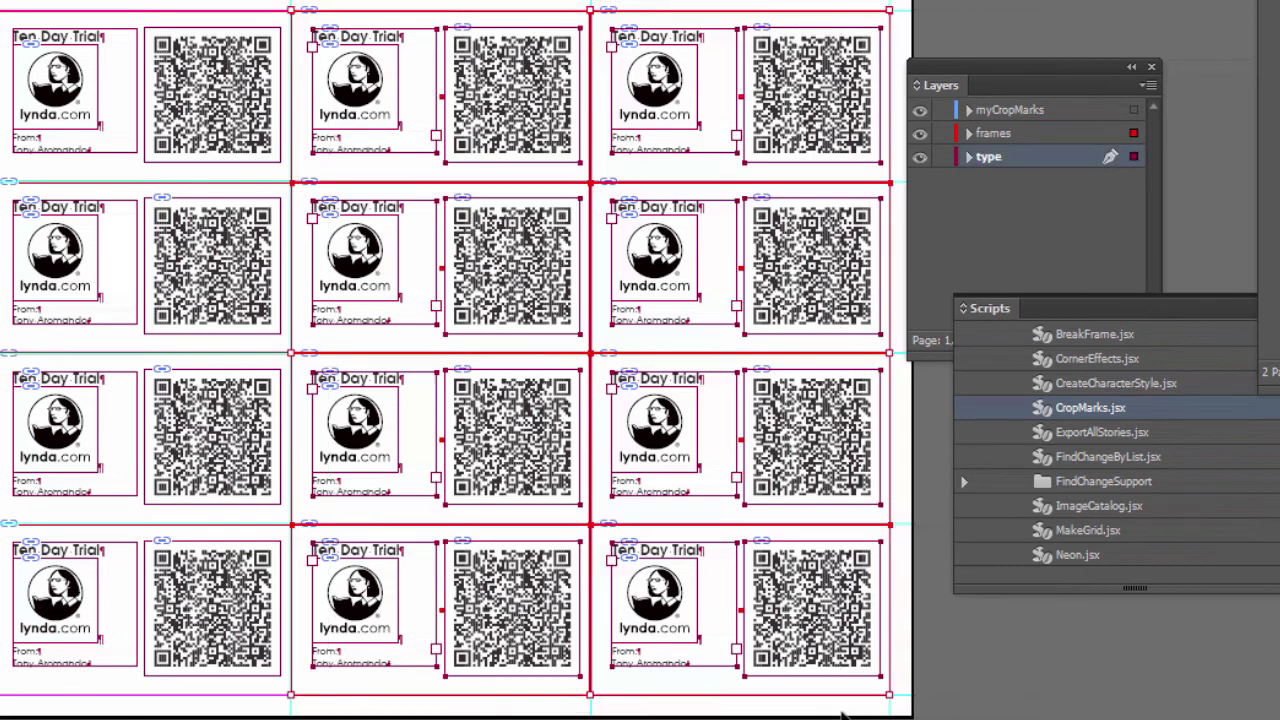
{"action": "key", "text": "shift+Page_Down"}
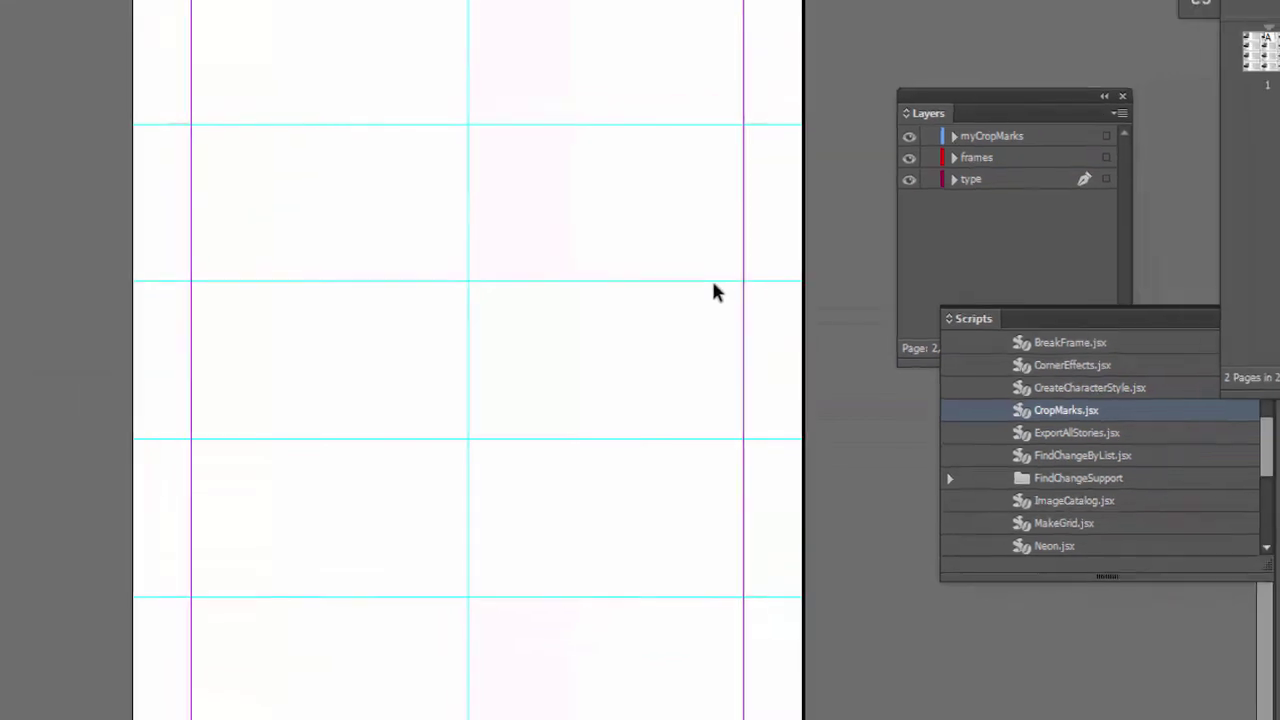
{"action": "key", "text": "ctrl+alt+shift+v"}
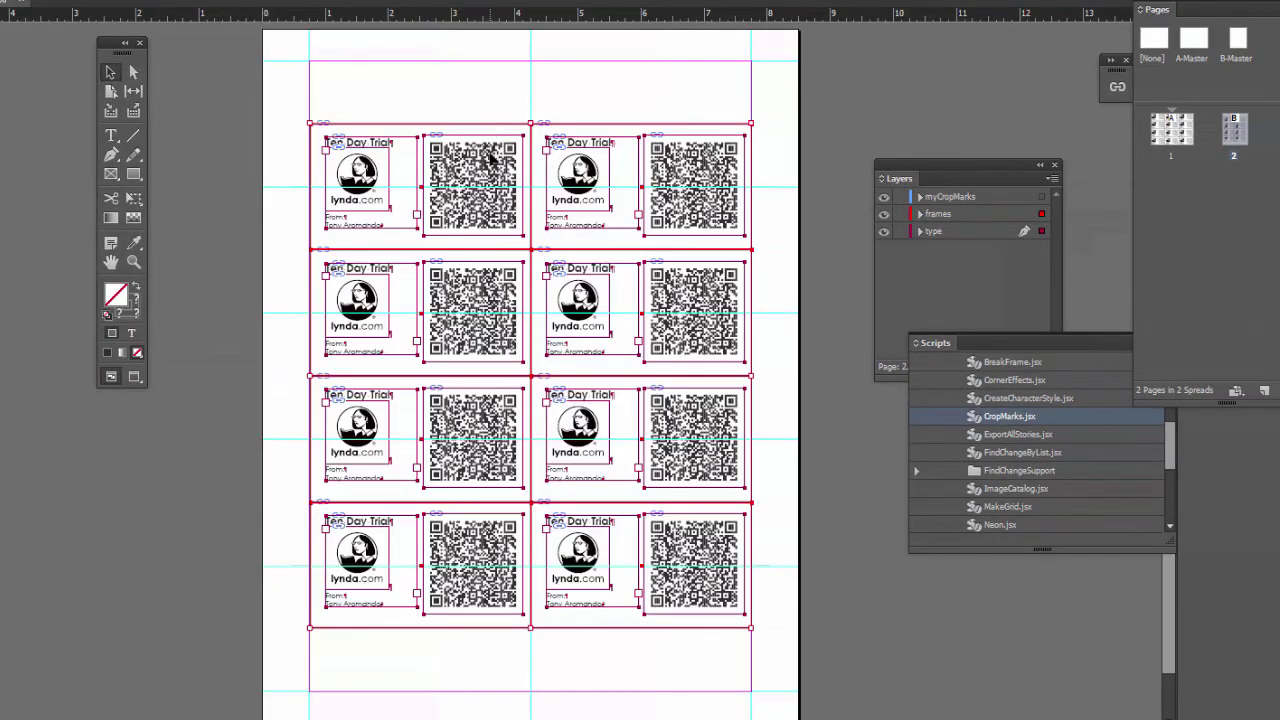
{"action": "left_click_drag", "start_coordinate": [492, 145], "coordinate": [505, 95]}
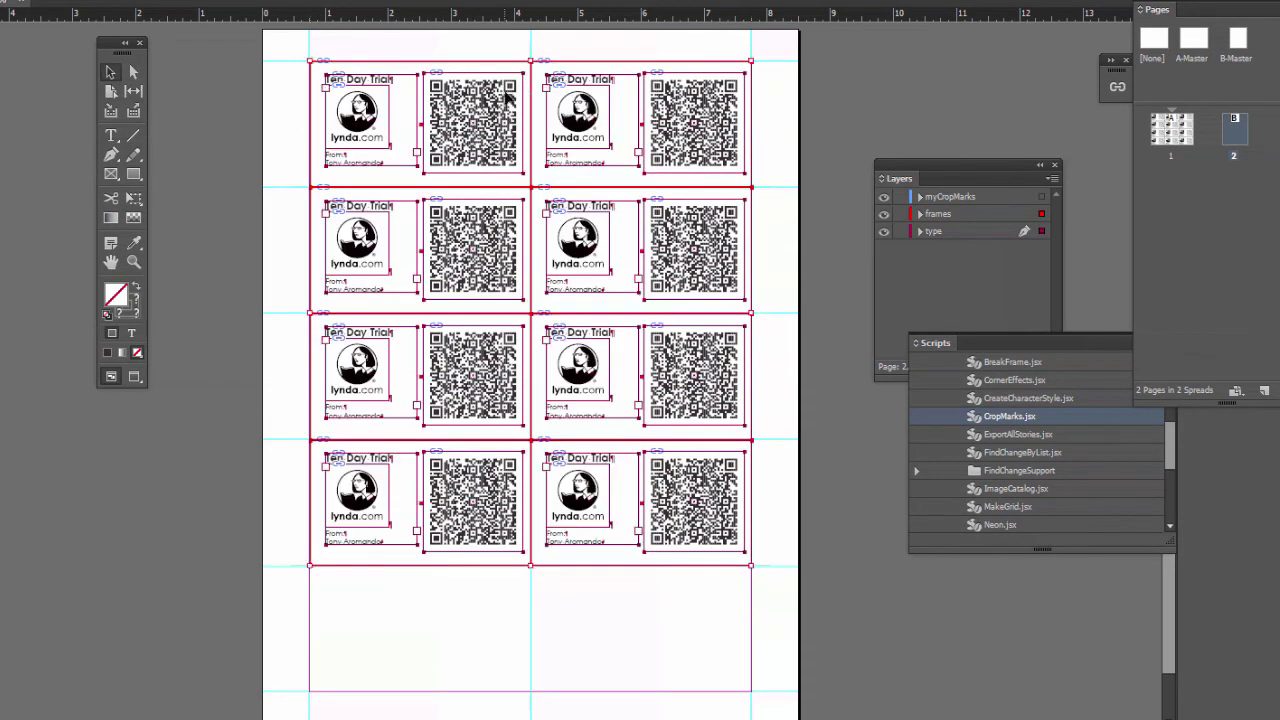
Duplicate the bottom row of cards downward to fill the fifth row
{"action": "left_click_drag", "start_coordinate": [714, 652], "coordinate": [325, 448]}
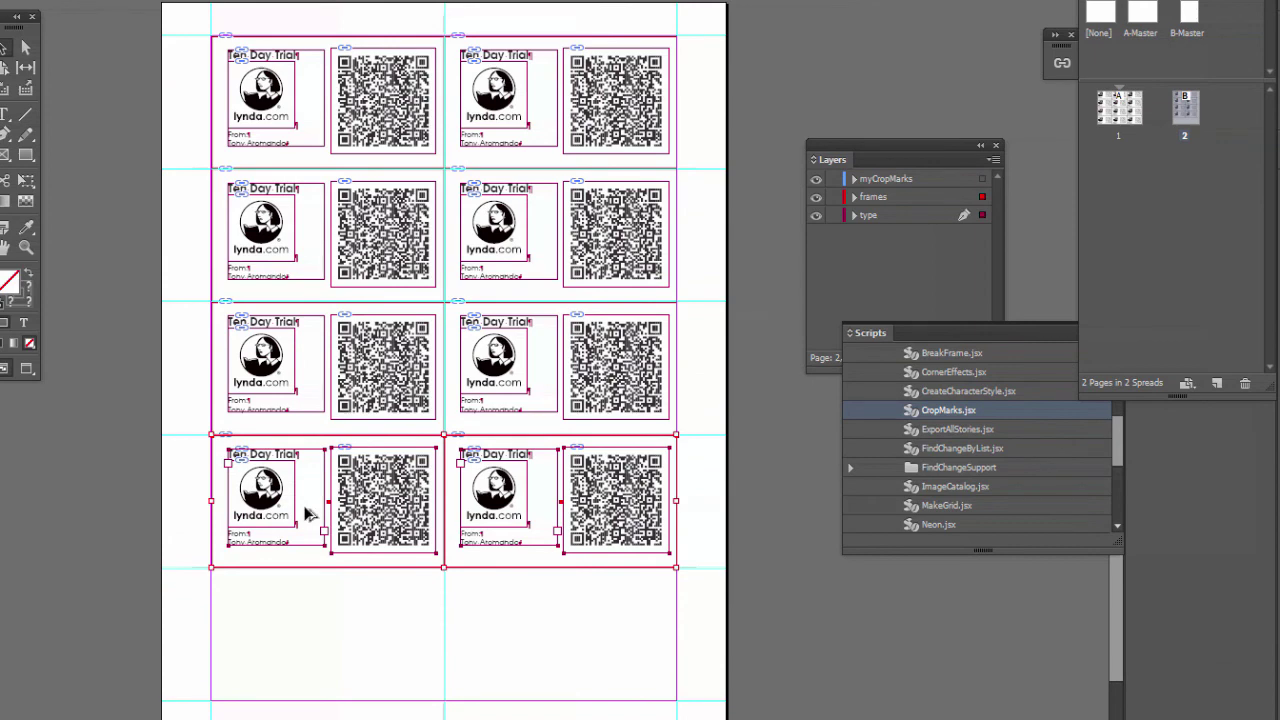
{"action": "left_click_drag", "start_coordinate": [306, 510], "coordinate": [314, 643]}
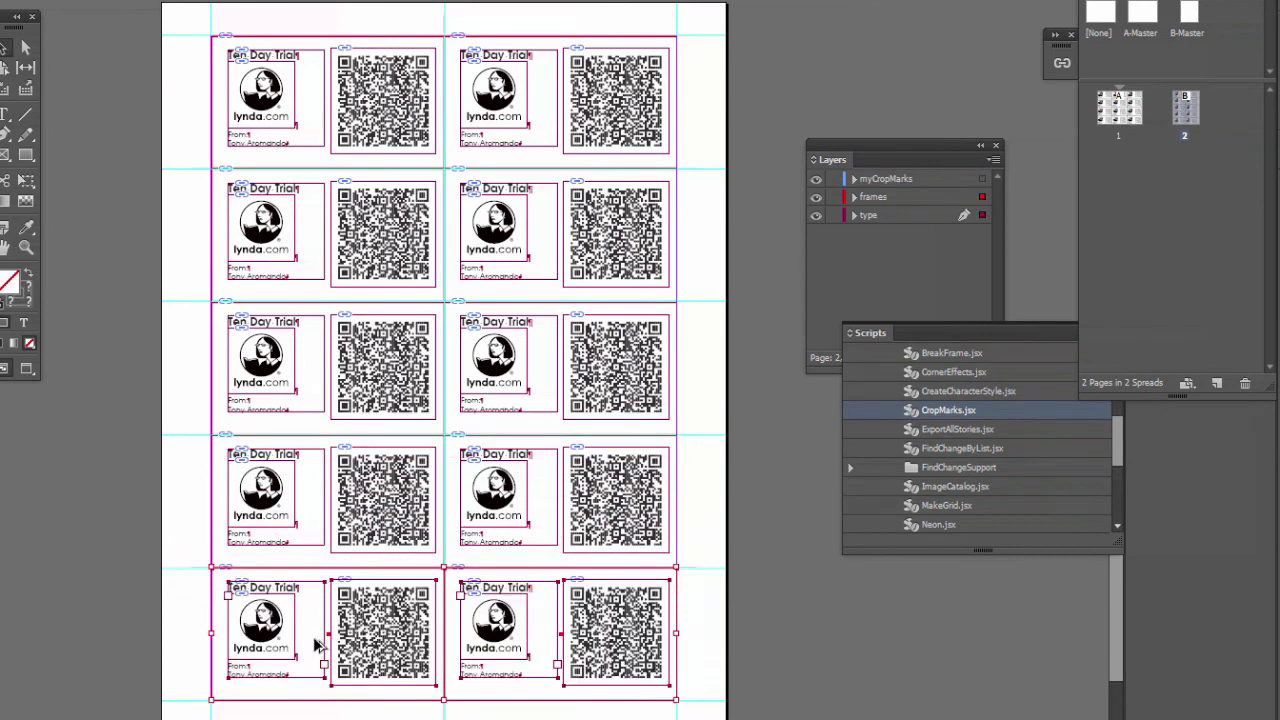
{"action": "left_click", "coordinate": [808, 626]}
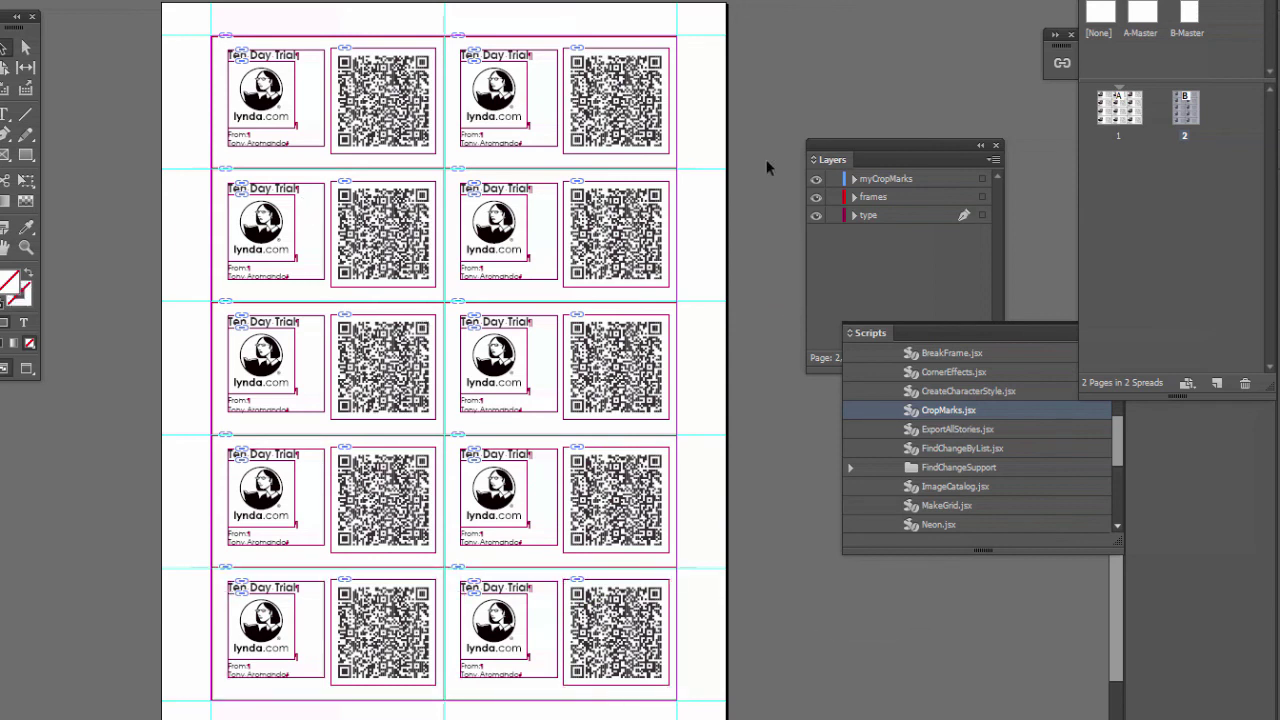
Change the top-left card heading on page 1 from 'Ten Day Trial' to '10 Day Trial'
{"action": "double_click", "coordinate": [1122, 110]}
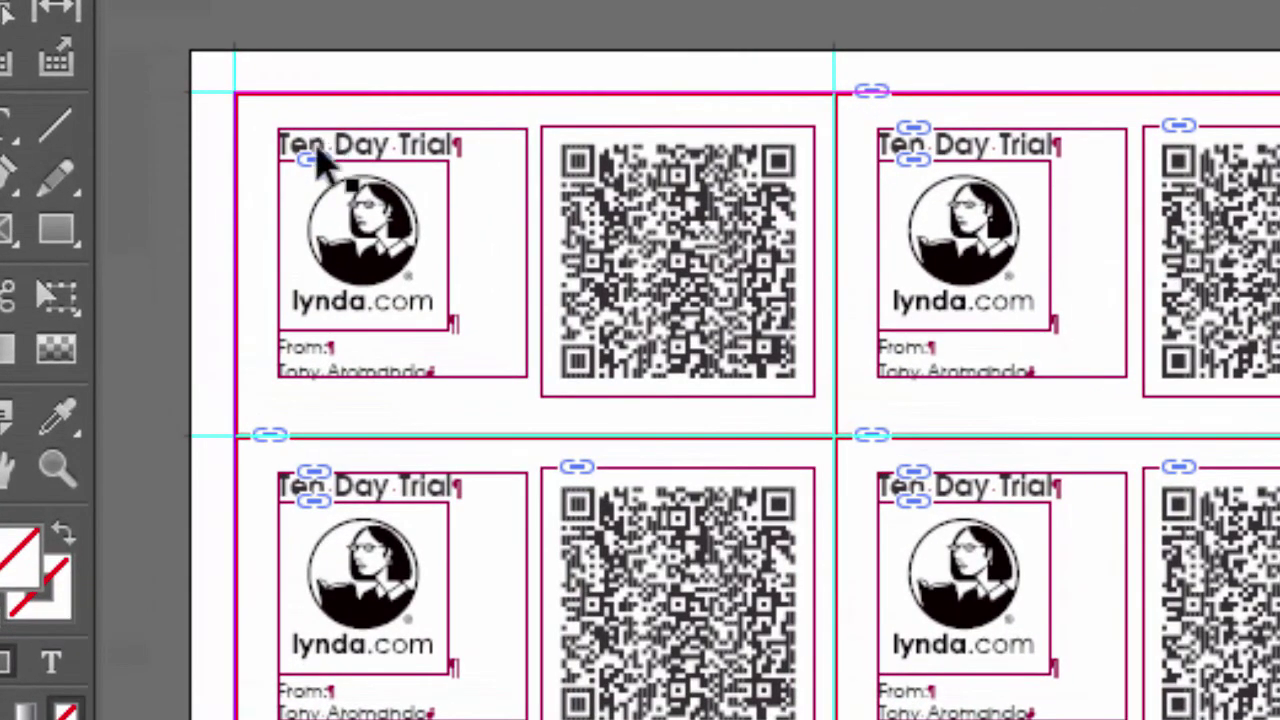
{"action": "left_click", "coordinate": [311, 143]}
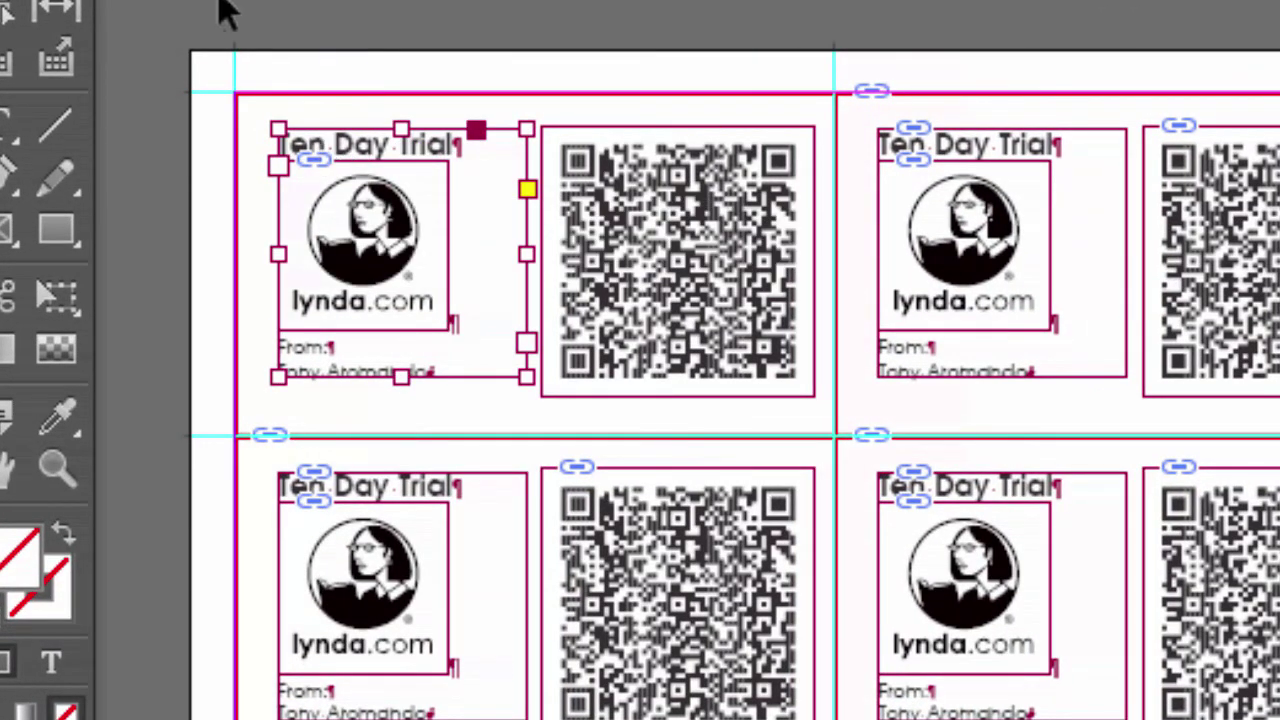
{"action": "key", "text": "ctrl+equal"}
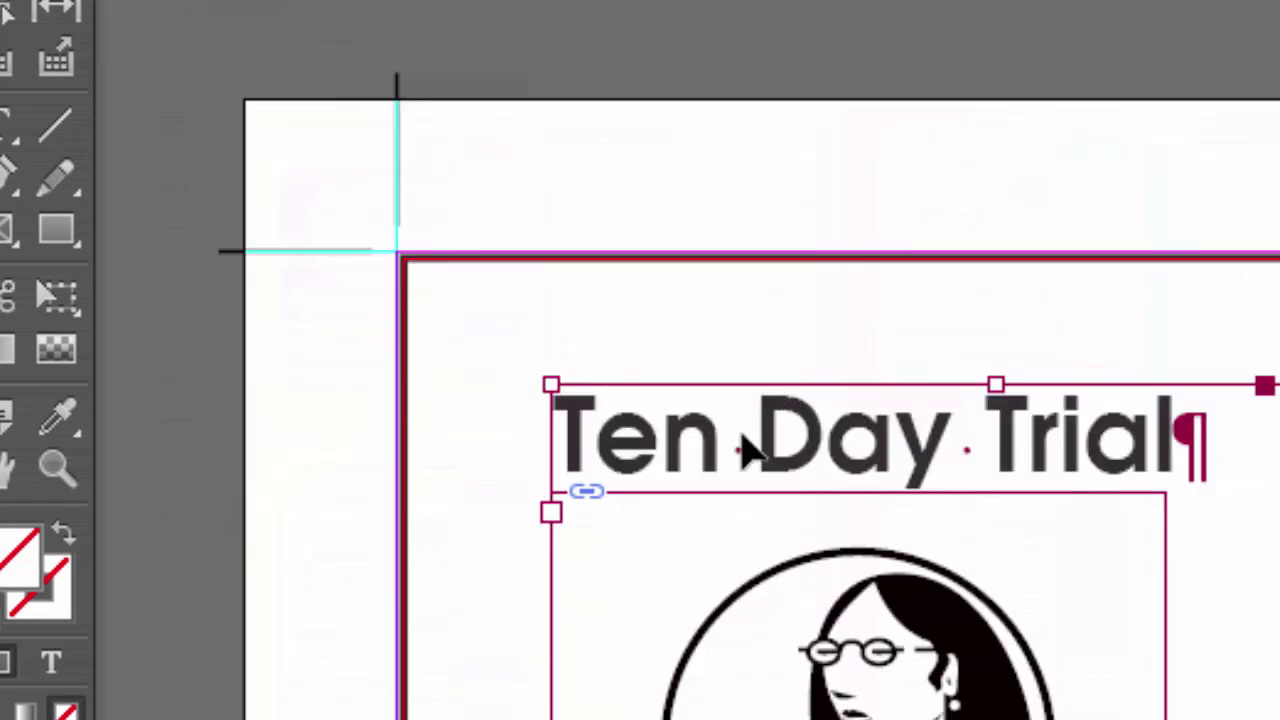
{"action": "double_click", "coordinate": [720, 447]}
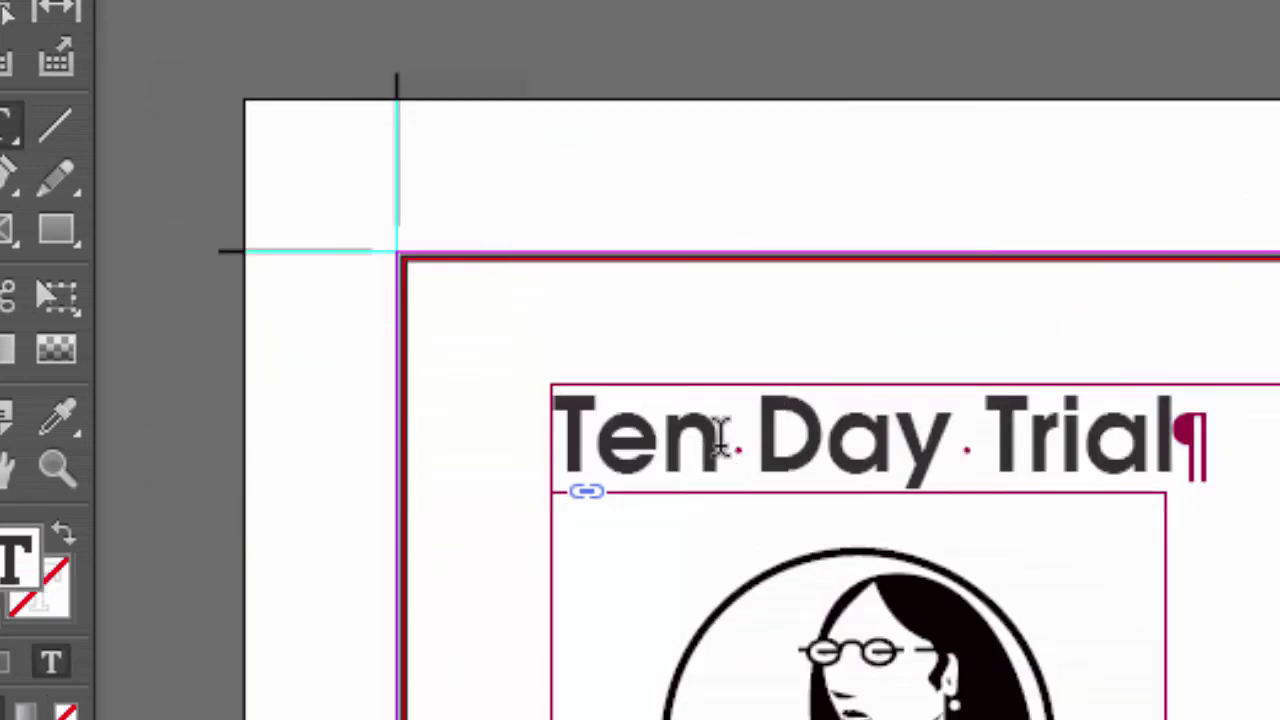
{"action": "left_click_drag", "start_coordinate": [722, 440], "coordinate": [491, 423]}
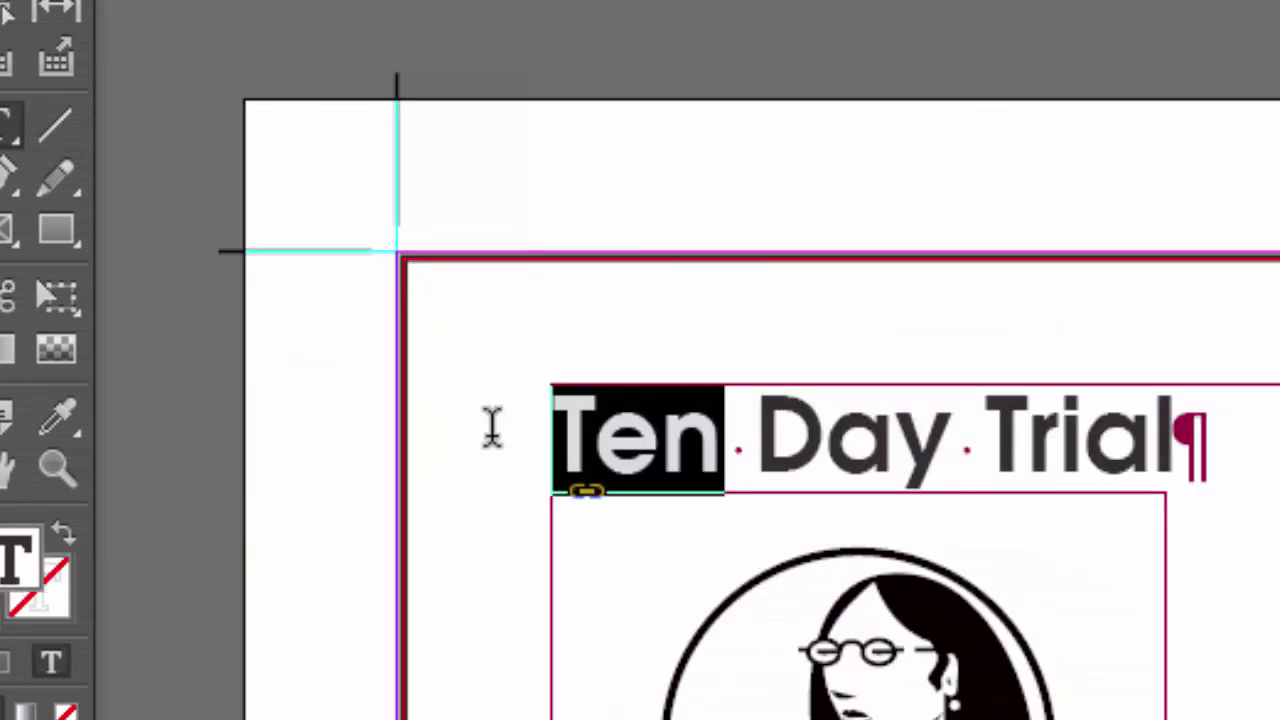
{"action": "type", "text": "10"}
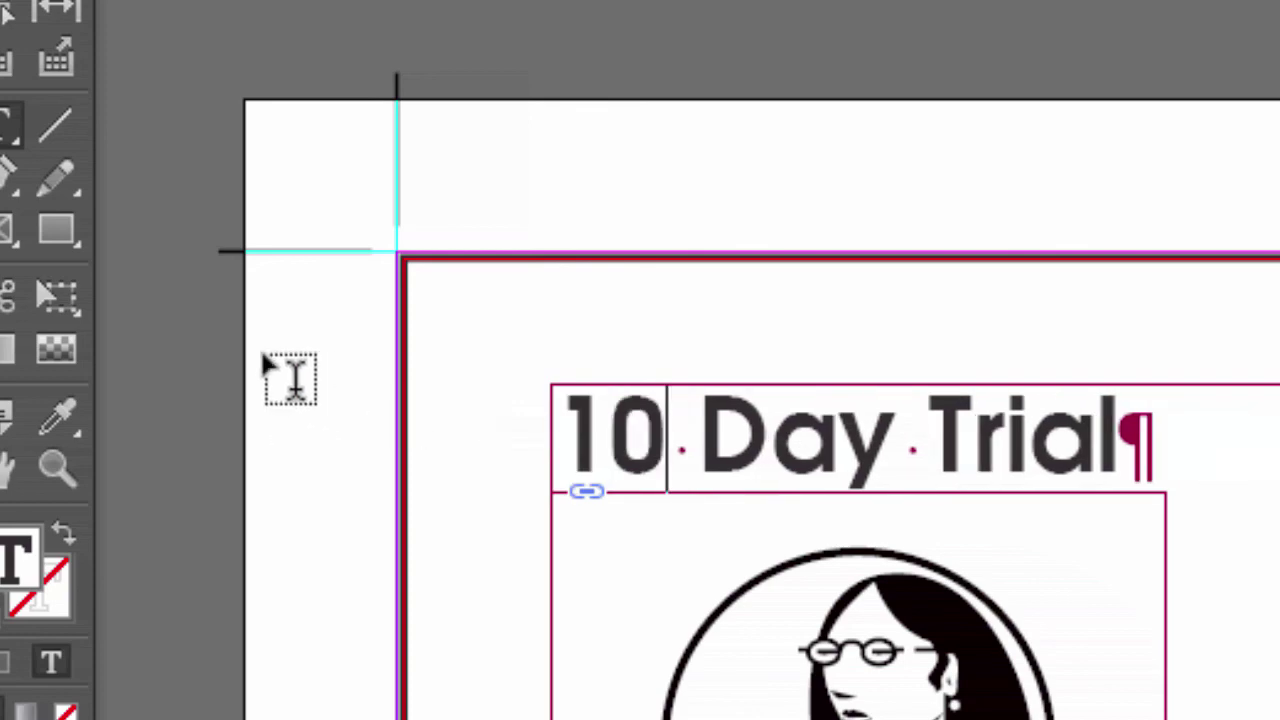
{"action": "key", "text": "Escape"}
{"action": "left_click", "coordinate": [922, 186]}
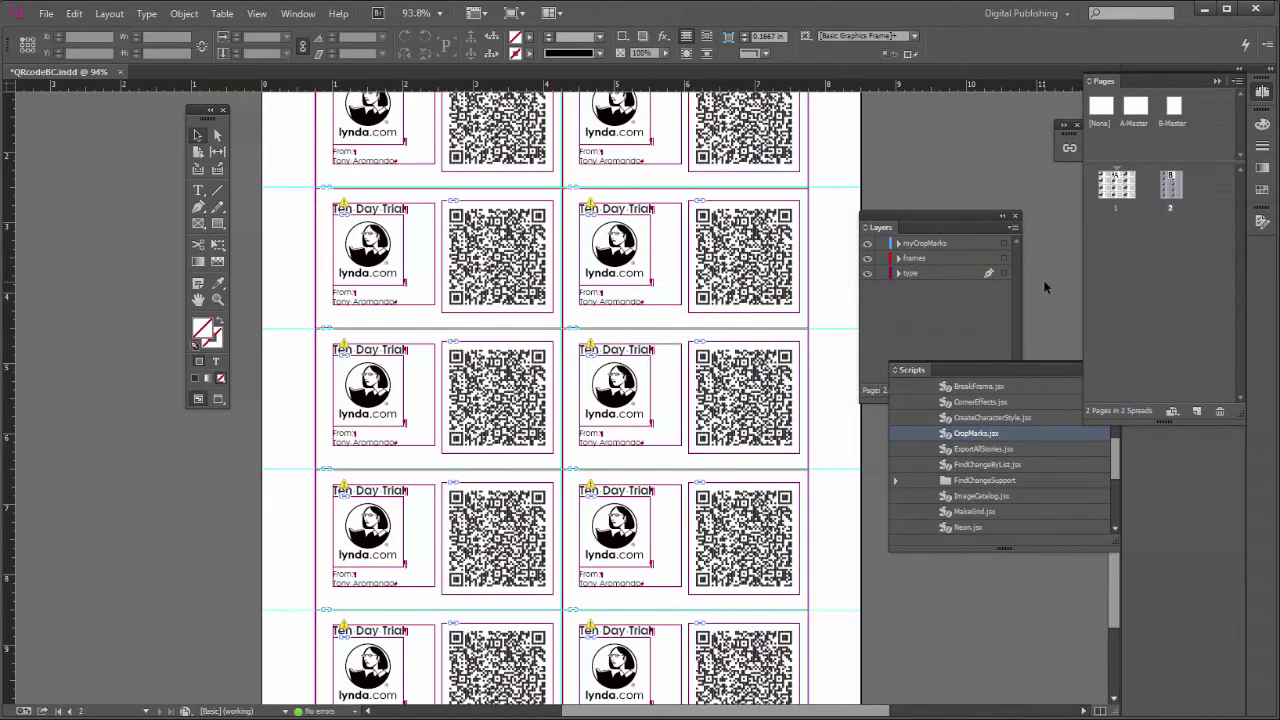
Update the modified linked story group in the Links panel so all 21 titles read 10 Day Trial
{"action": "key", "text": "ctrl+0"}
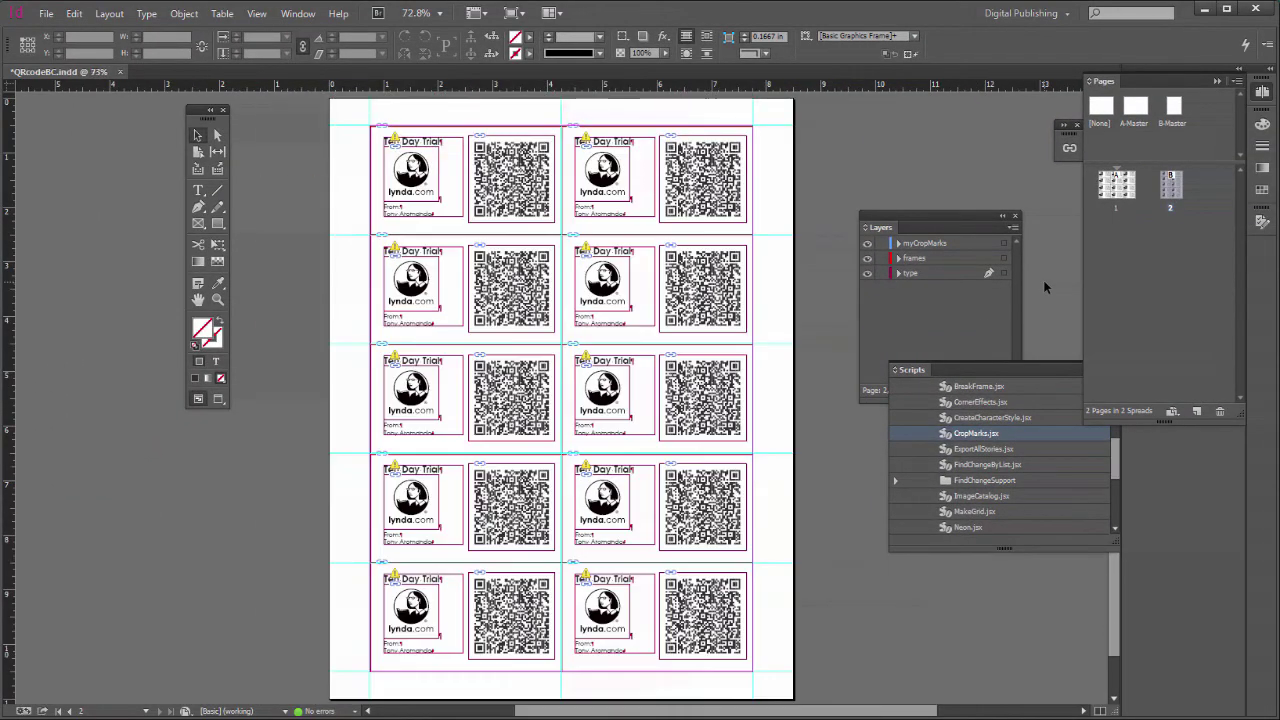
{"action": "left_click", "coordinate": [1069, 147]}
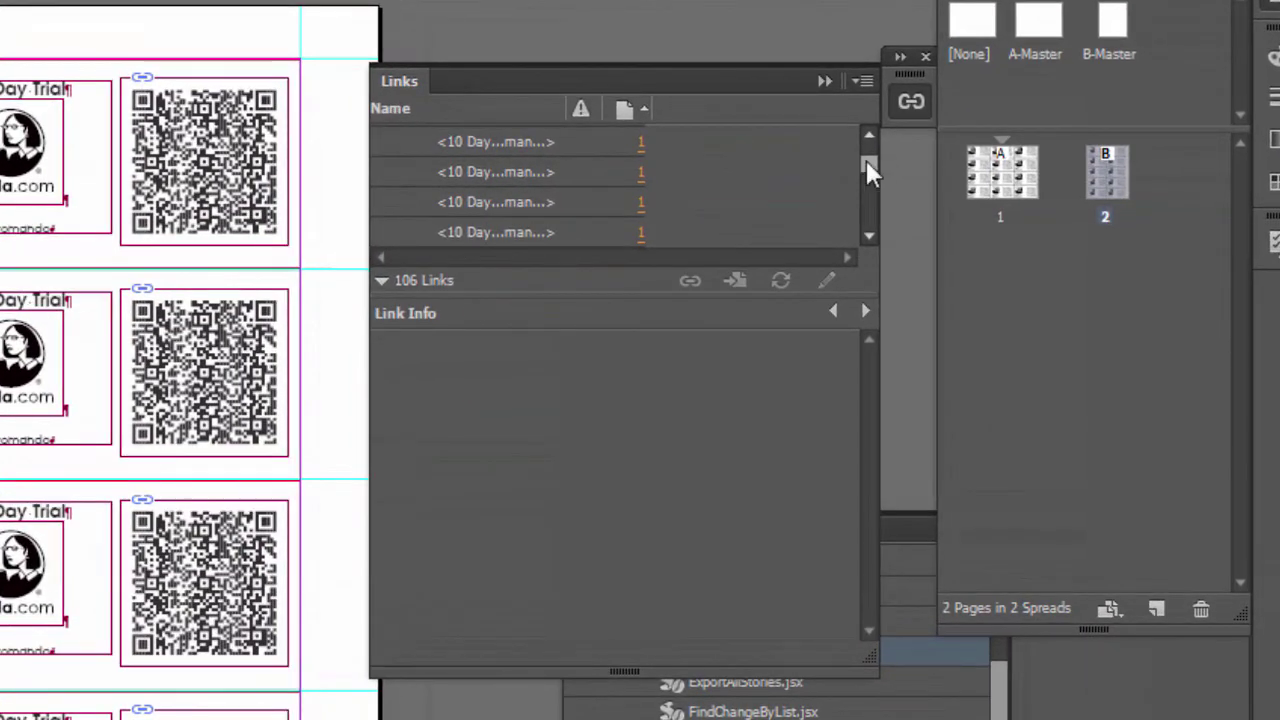
{"action": "left_click_drag", "start_coordinate": [867, 165], "coordinate": [868, 142]}
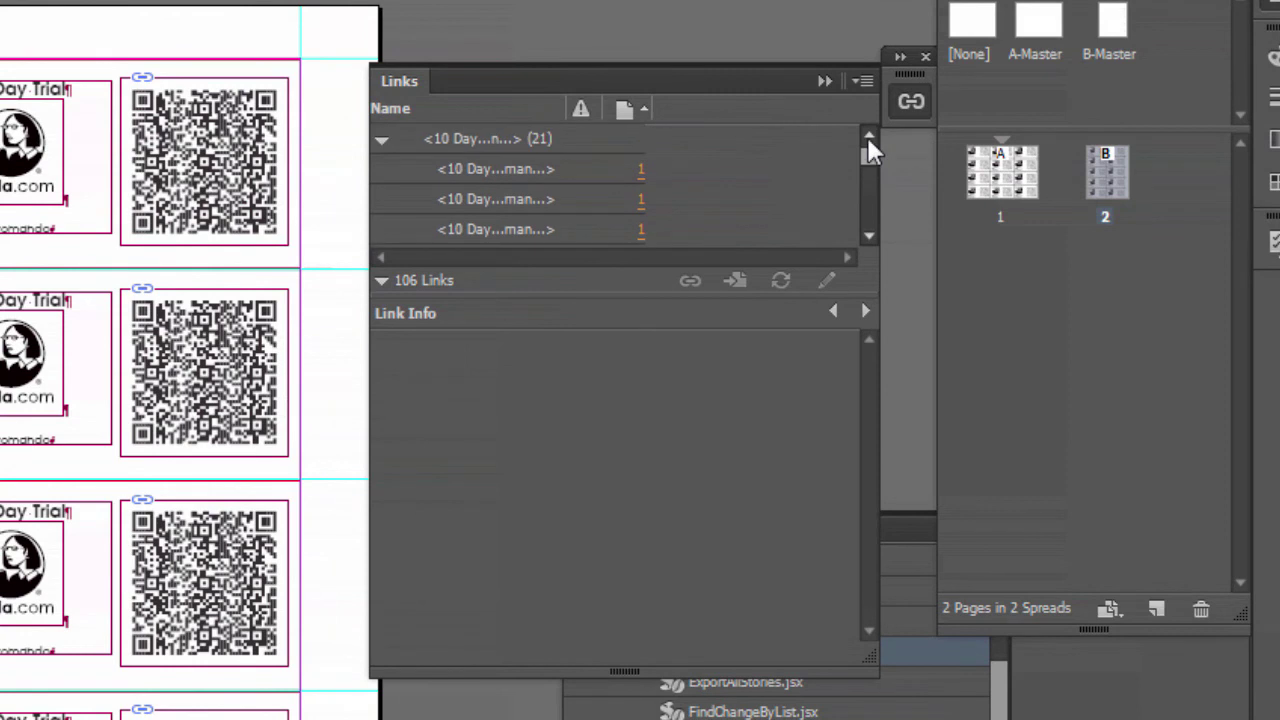
{"action": "left_click", "coordinate": [381, 139]}
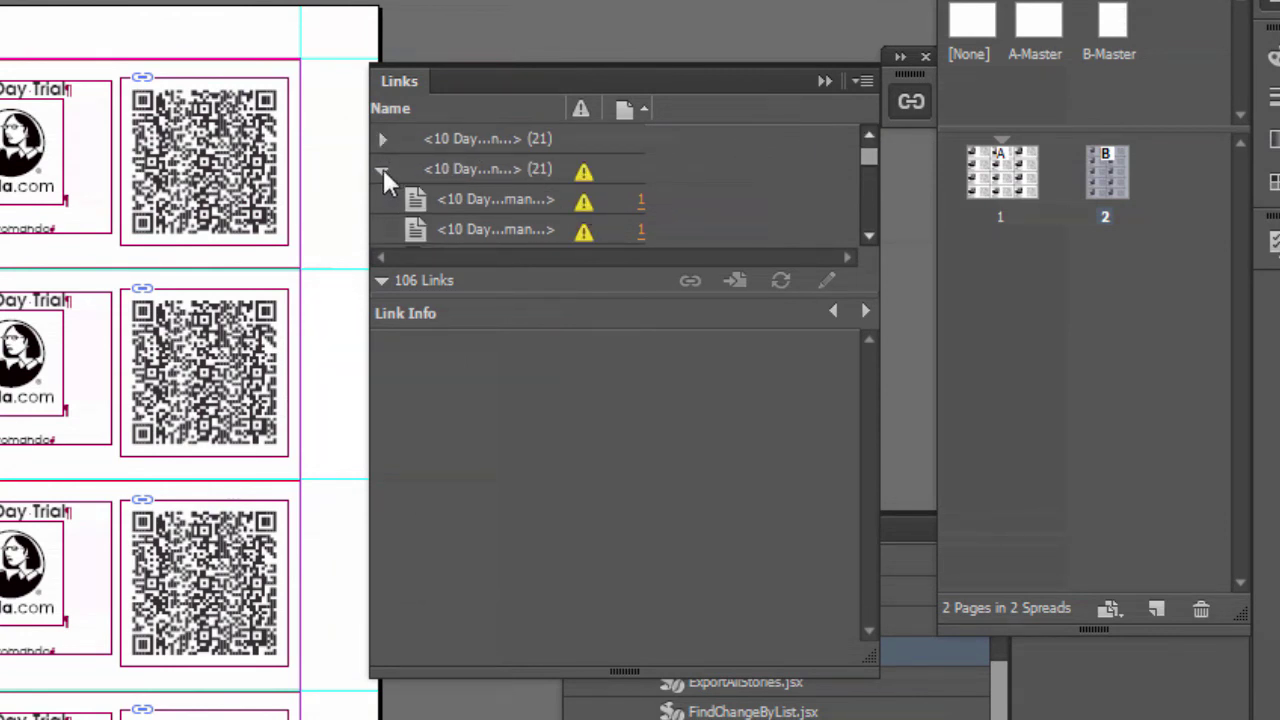
{"action": "left_click", "coordinate": [383, 169]}
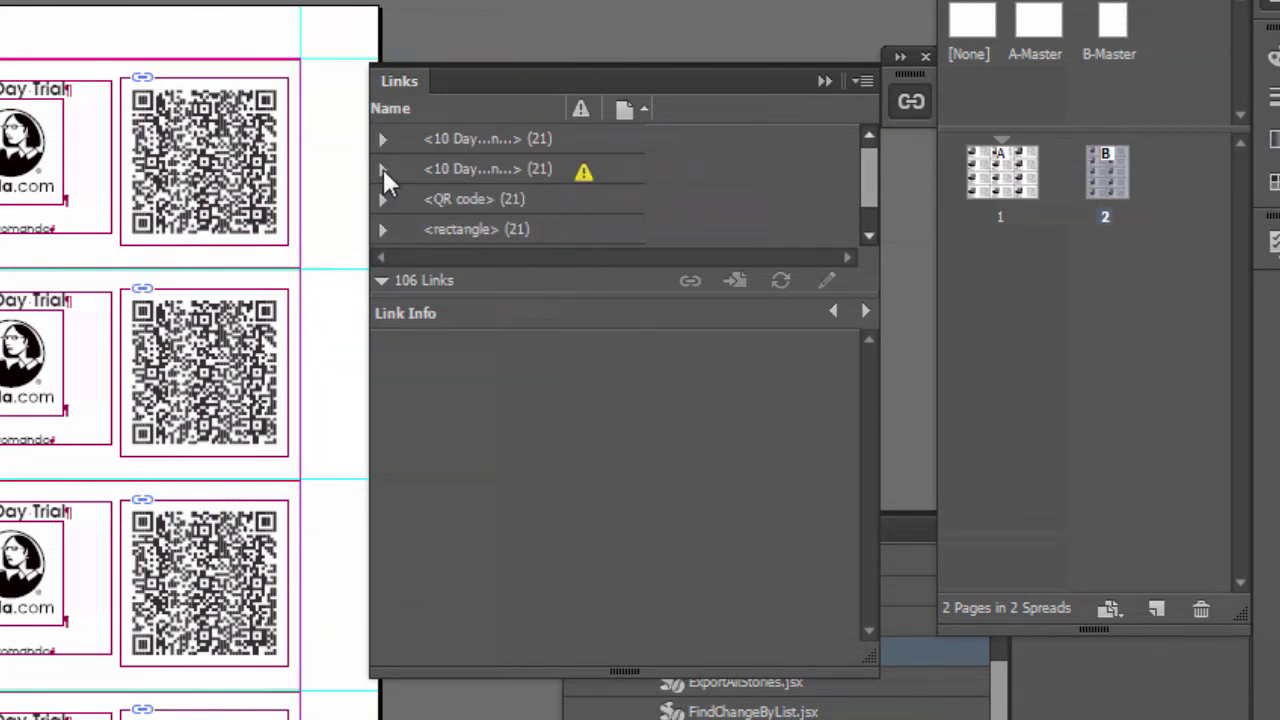
{"action": "left_click", "coordinate": [582, 174]}
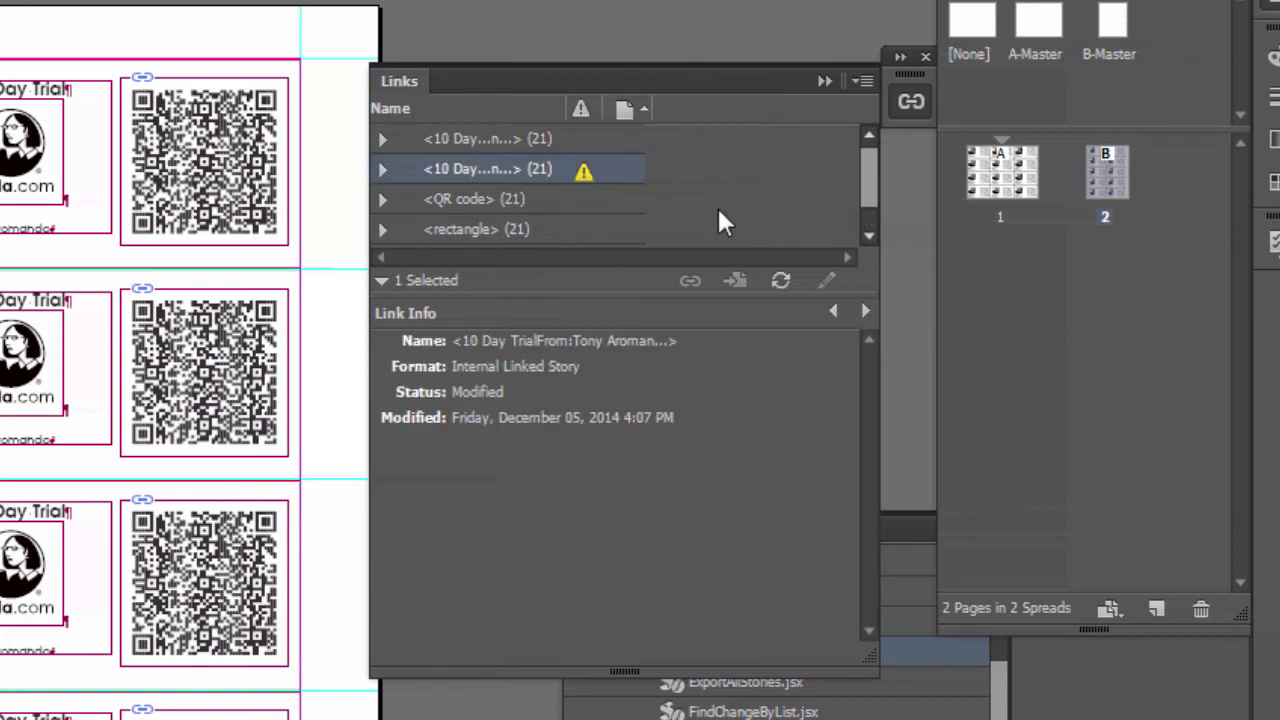
{"action": "left_click", "coordinate": [787, 285]}
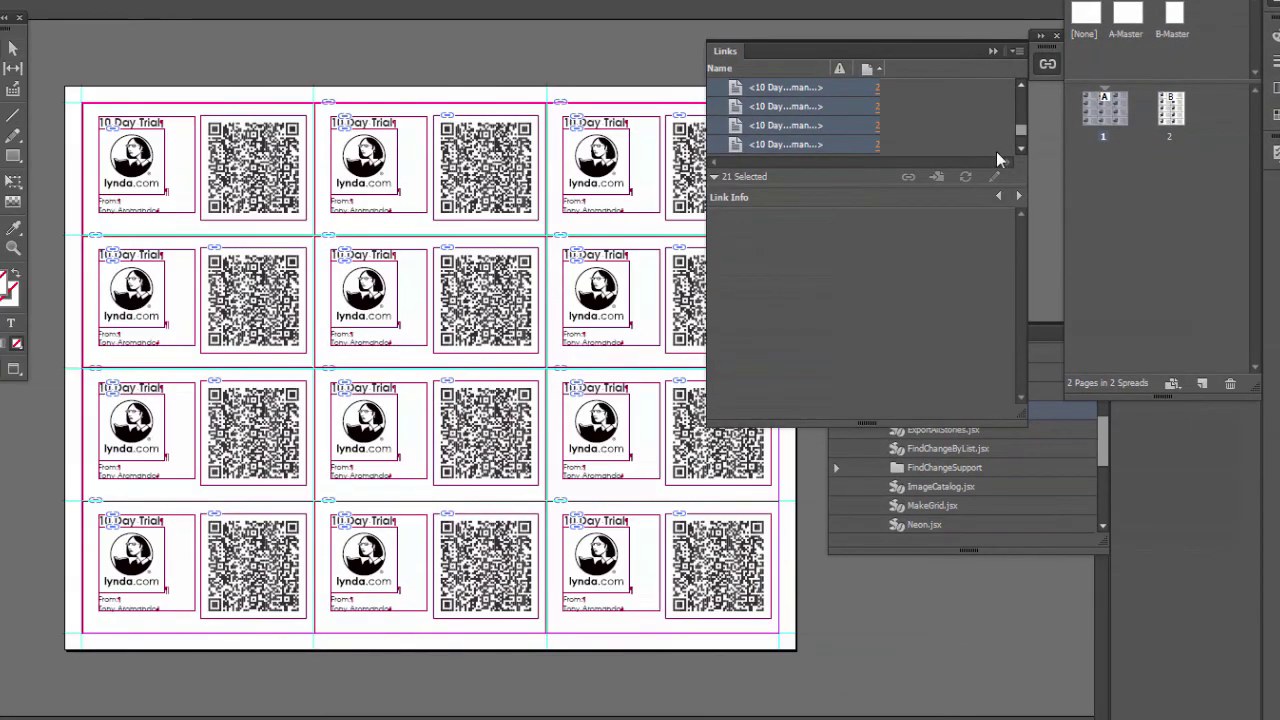
{"action": "left_click_drag", "start_coordinate": [1023, 413], "coordinate": [970, 312]}
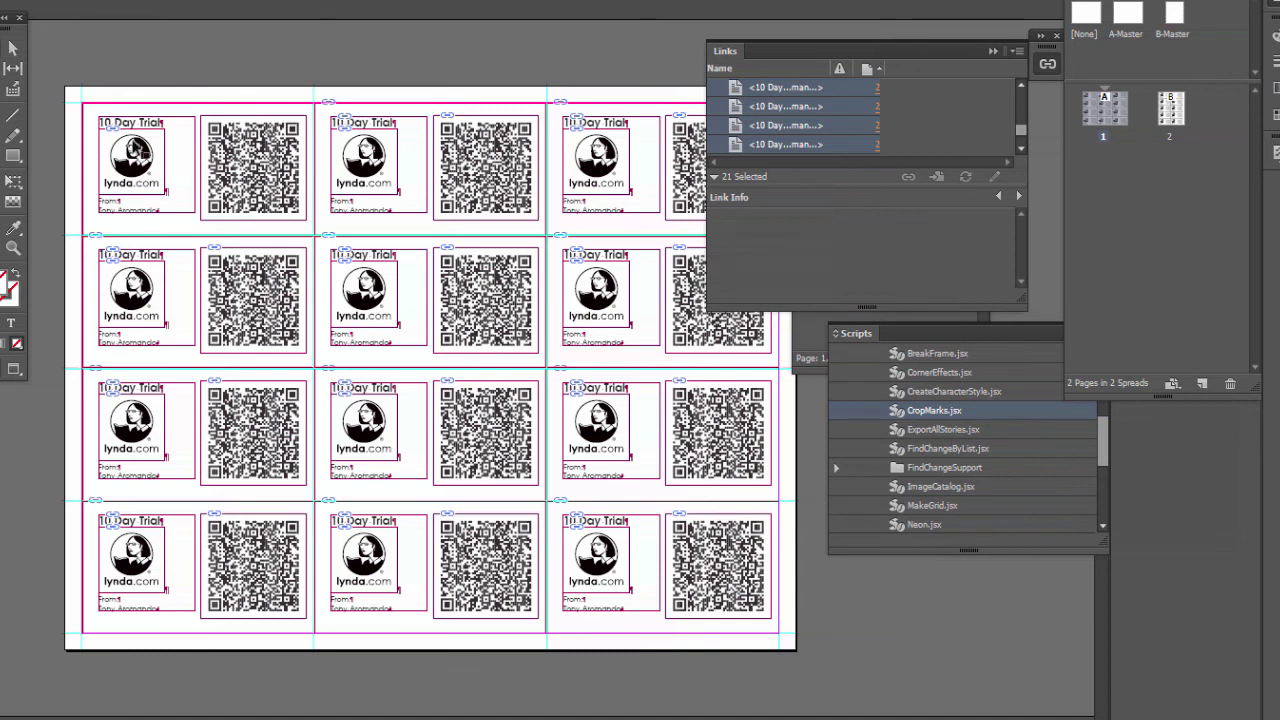
Show page 2 with its ten updated 10 Day Trial cards
{"action": "double_click", "coordinate": [1170, 110]}
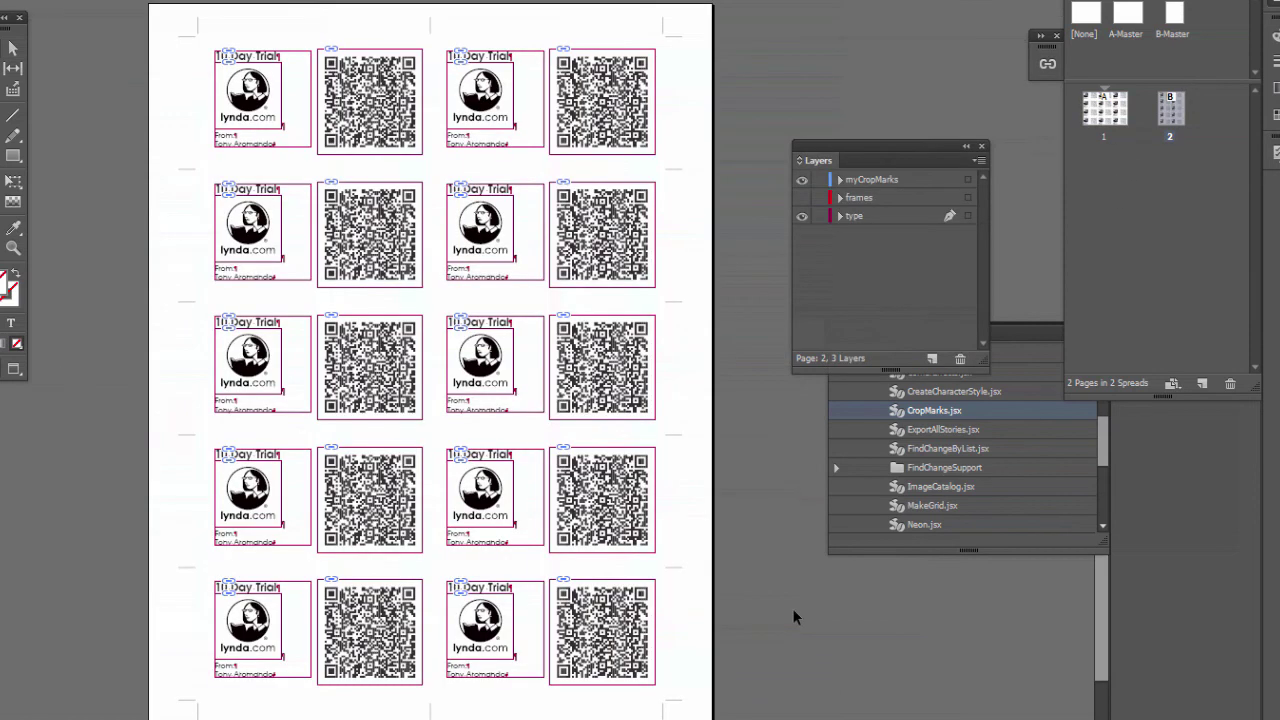